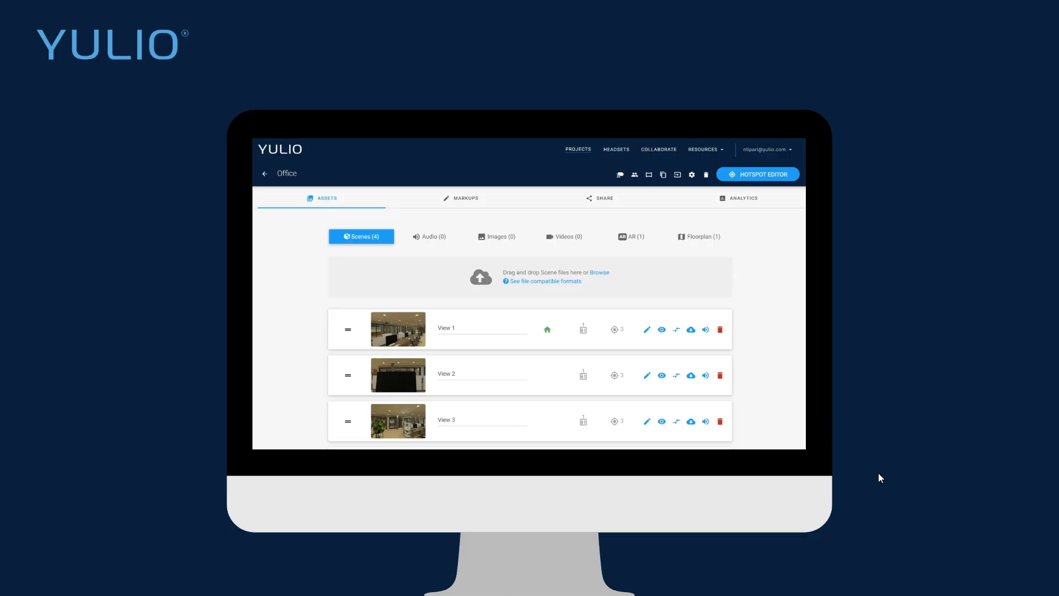
click(712, 356)
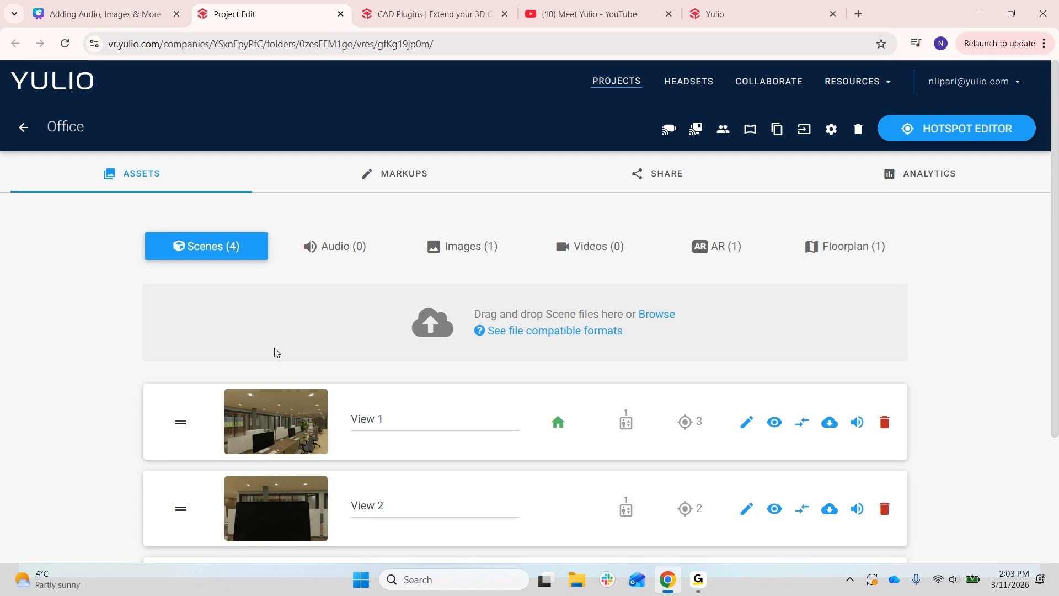
Look through the Office project's existing scene, AR, floorplan and image assets
scroll(274, 347, down, 3)
scroll(266, 324, down, 1)
scroll(266, 324, up, 3)
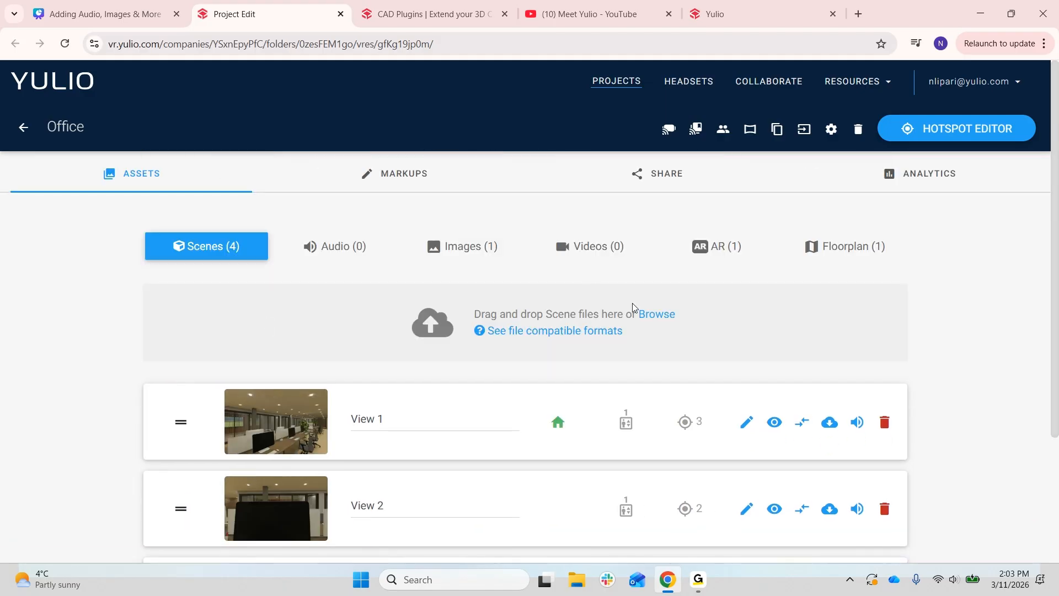
click(737, 257)
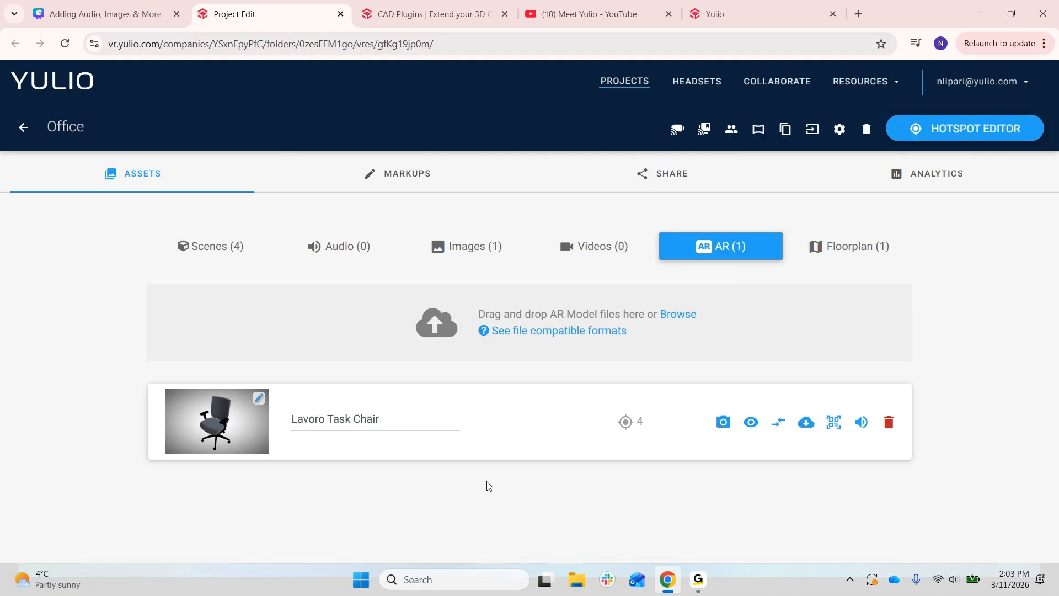
click(836, 255)
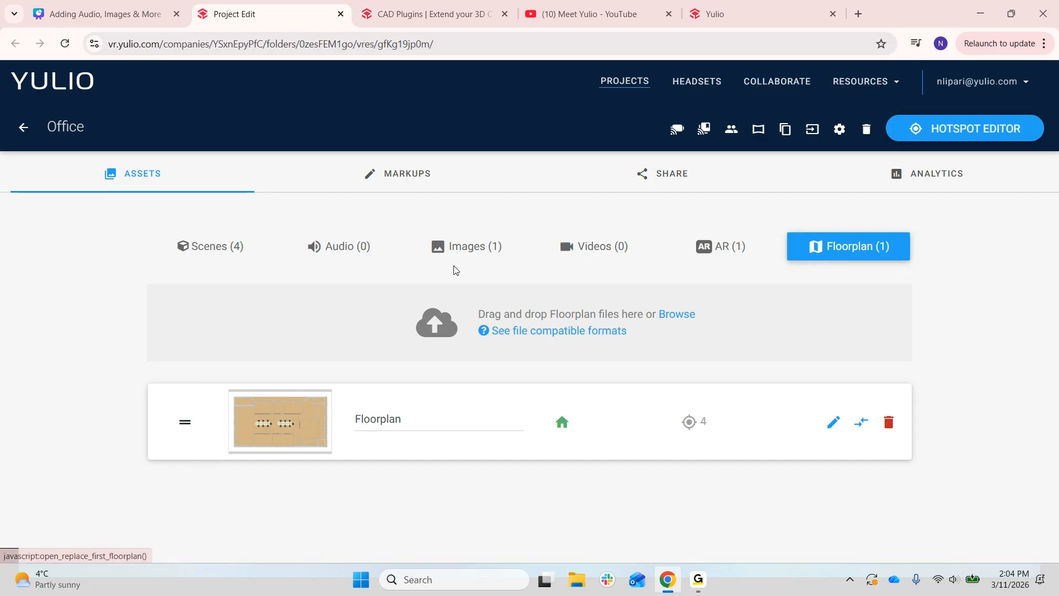
click(466, 256)
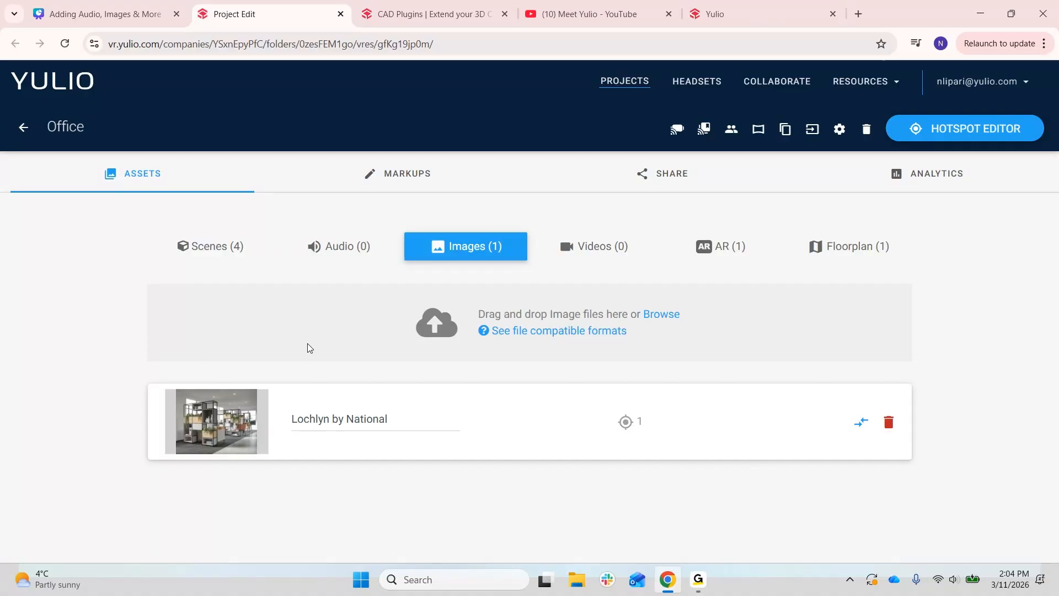
click(246, 257)
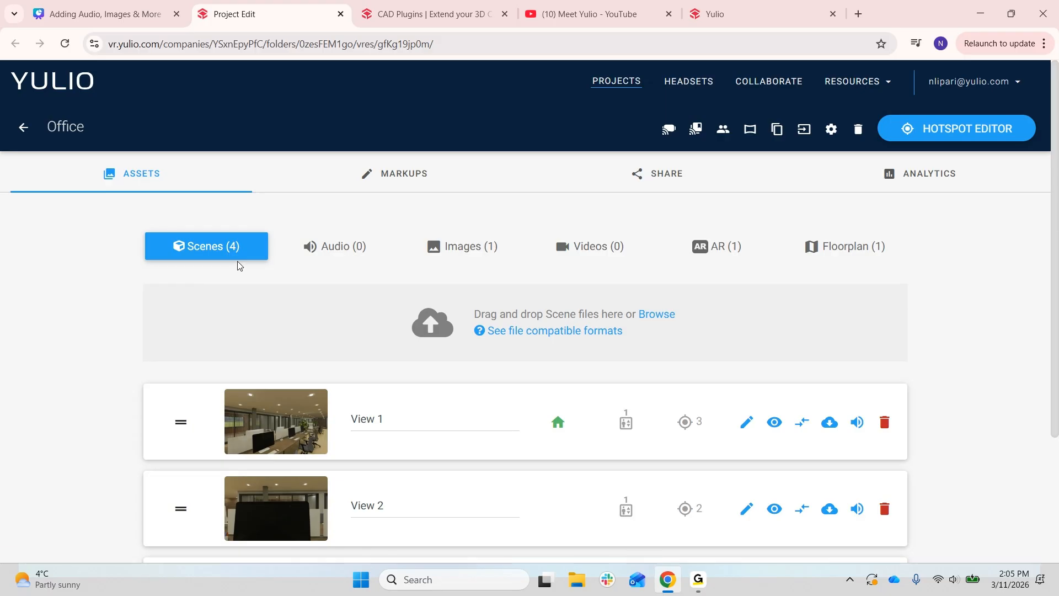
scroll(232, 258, down, 3)
scroll(232, 258, up, 3)
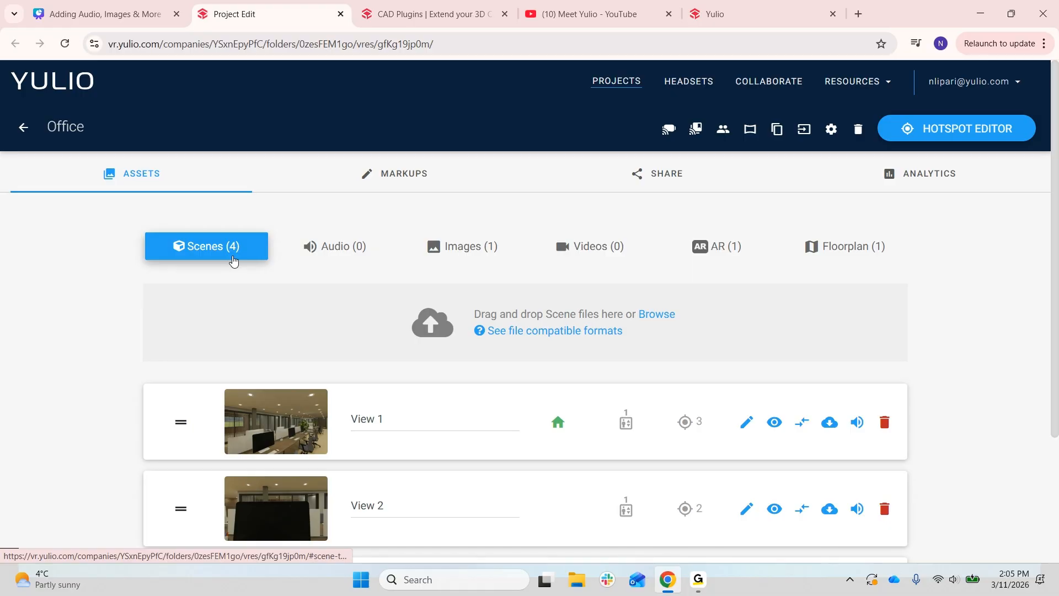
Upload the Audio - Office Ambiance and Audio - Welcome Message files to the project's audio assets
click(355, 246)
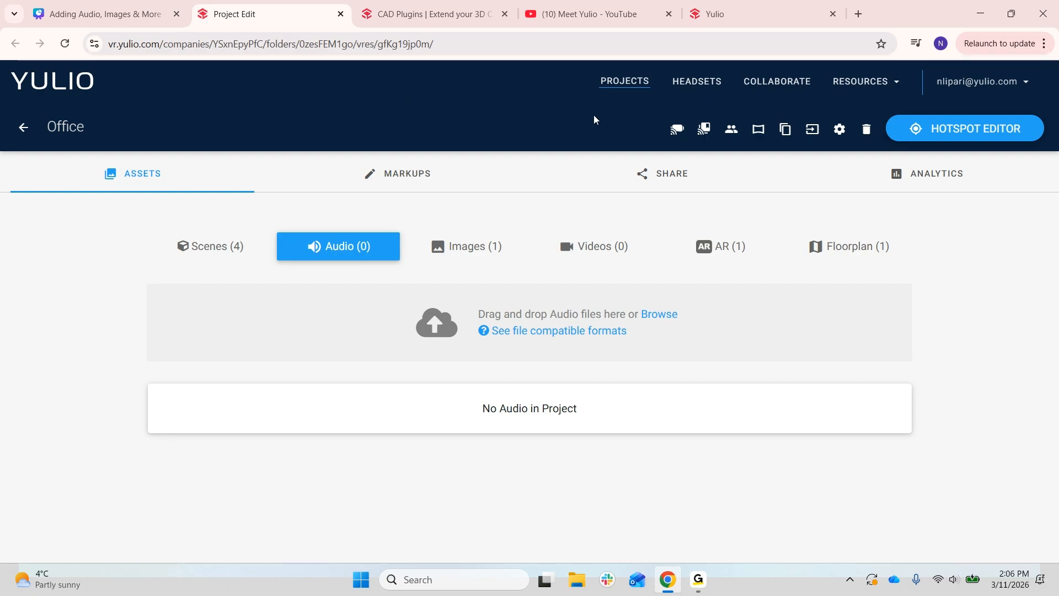
click(896, 83)
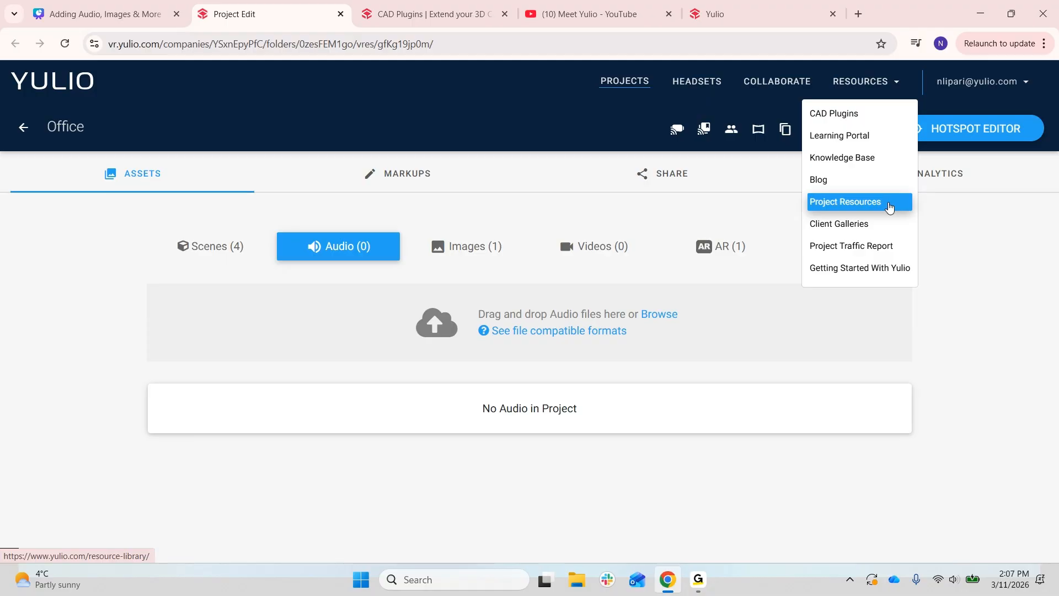
click(942, 334)
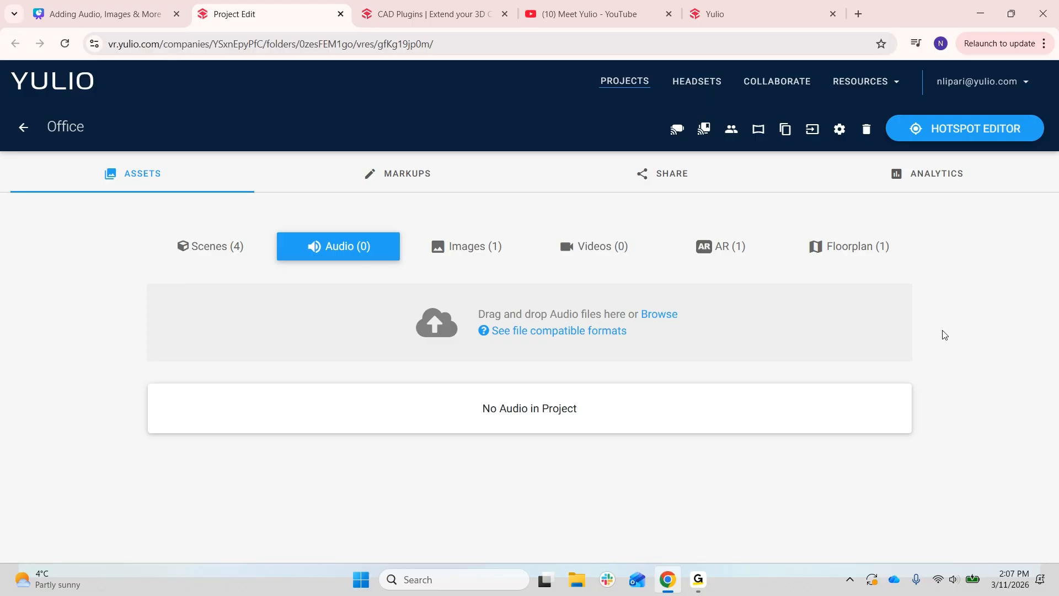
click(666, 314)
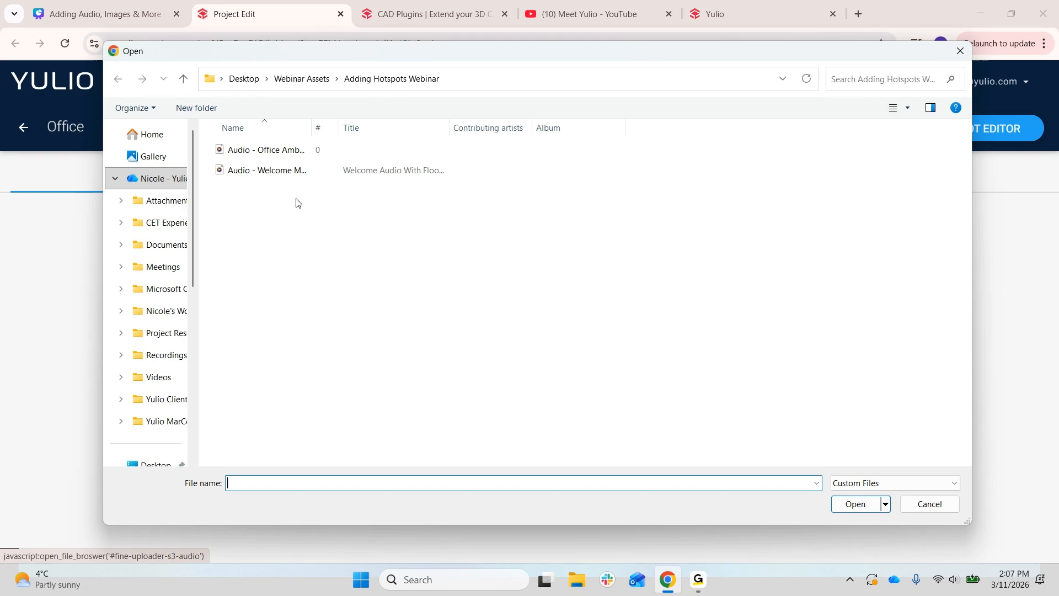
drag(295, 196, 286, 150)
click(846, 508)
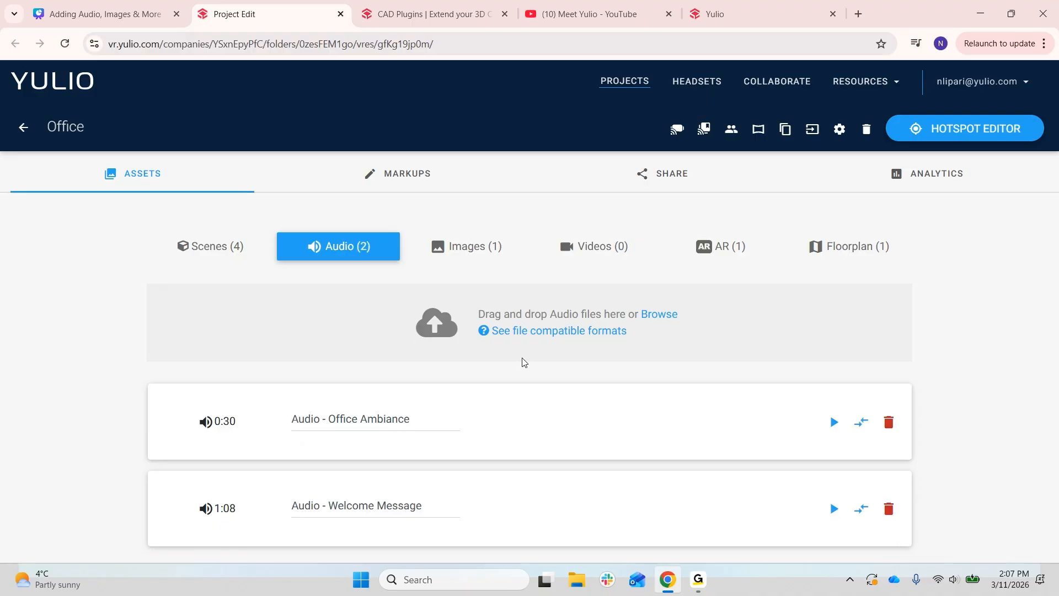
Try to upload the Material Sample image to the project's image assets and discard its upload entry
click(488, 251)
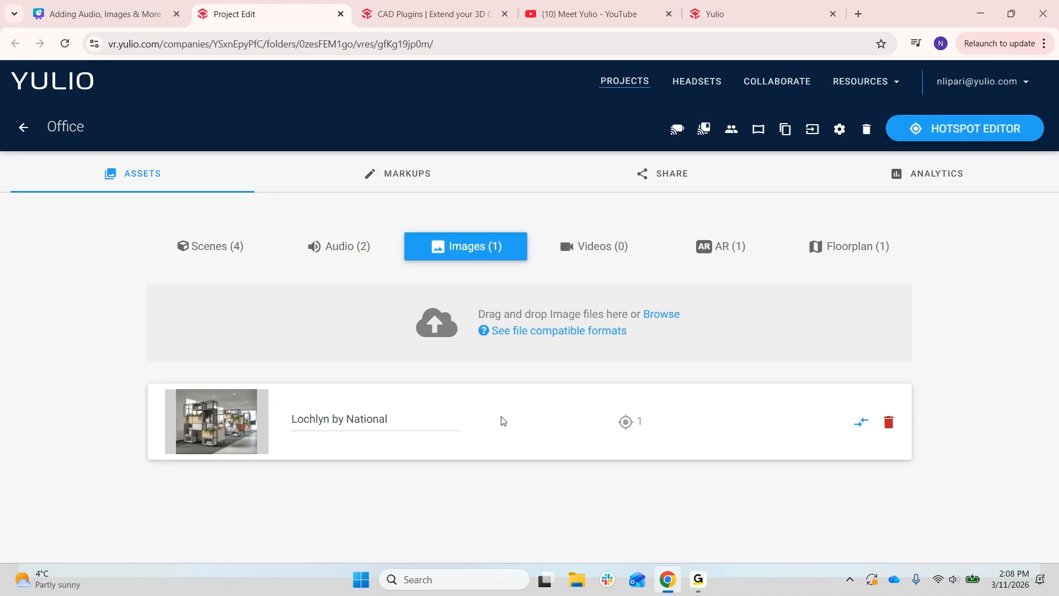
click(673, 319)
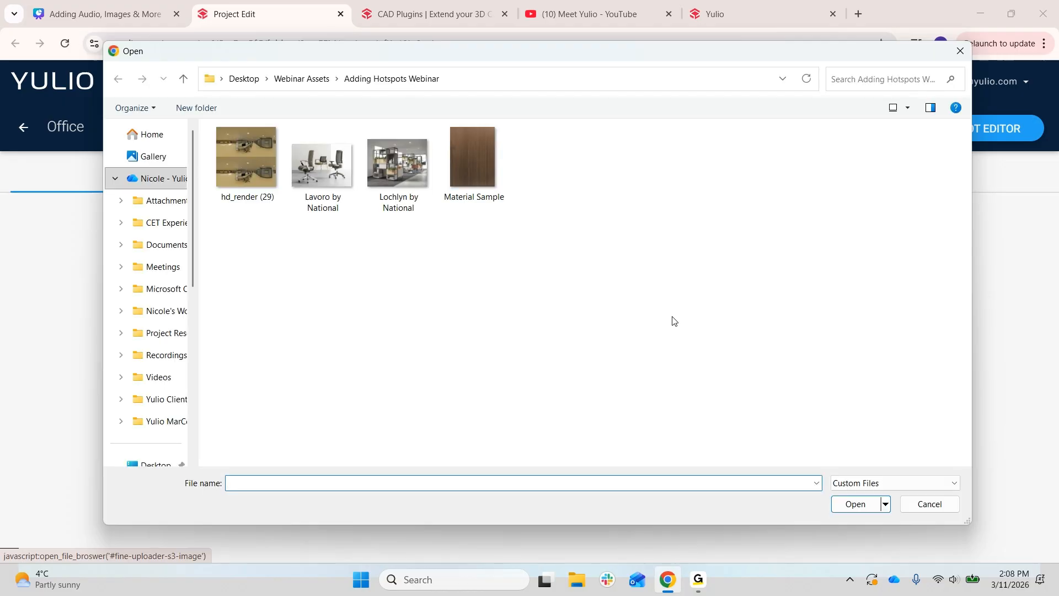
click(486, 196)
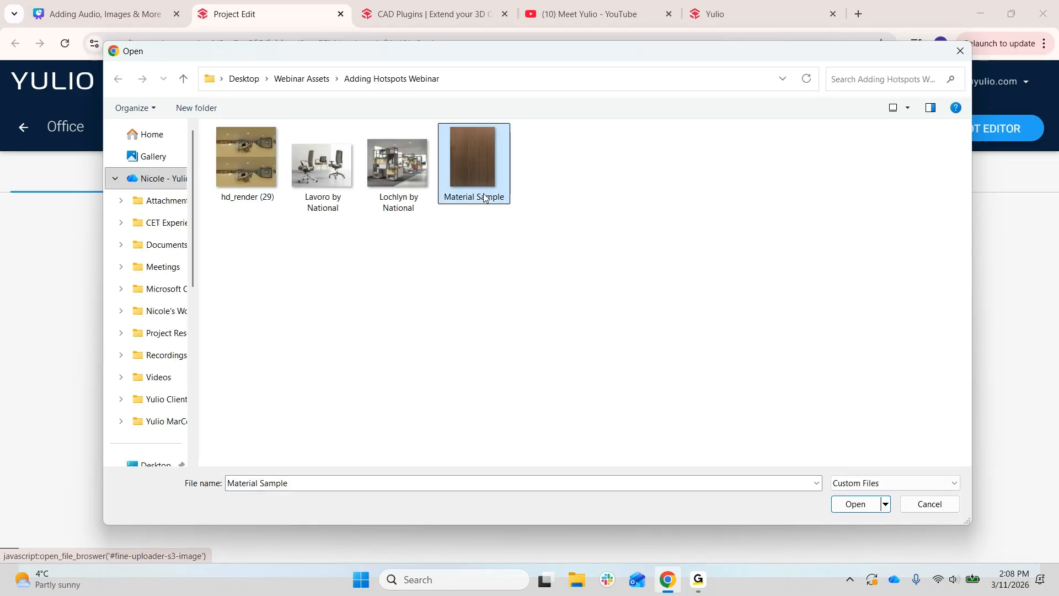
click(853, 505)
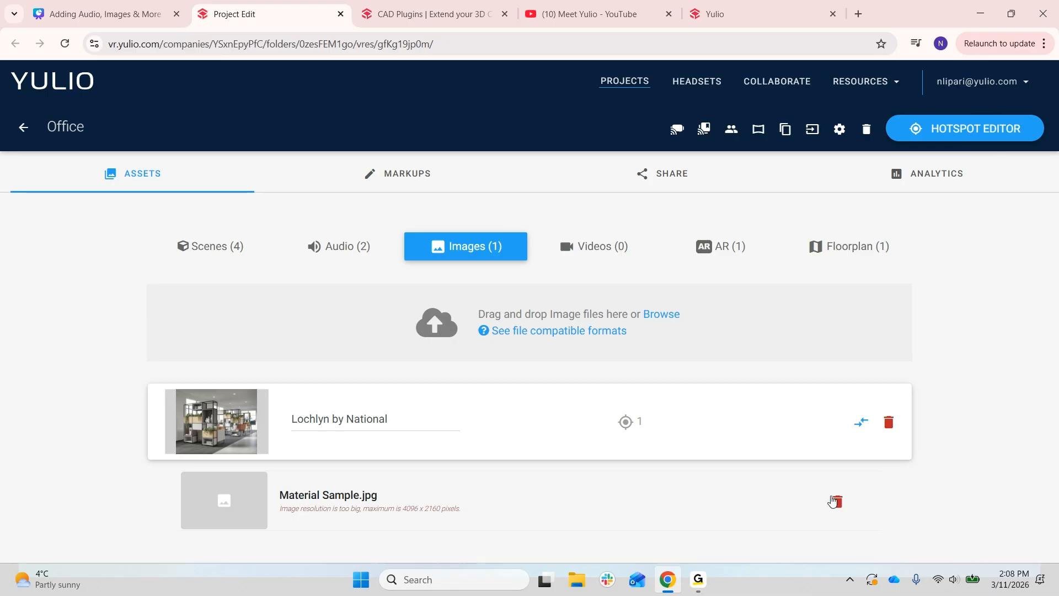
click(836, 502)
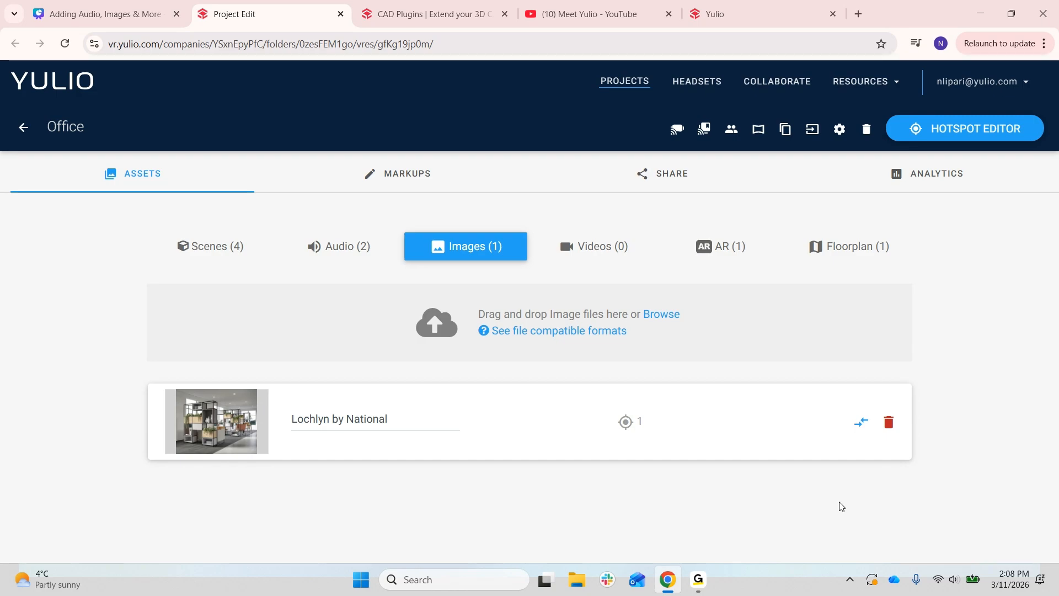
Upload the Lavoro by National image to the project's image assets
click(663, 318)
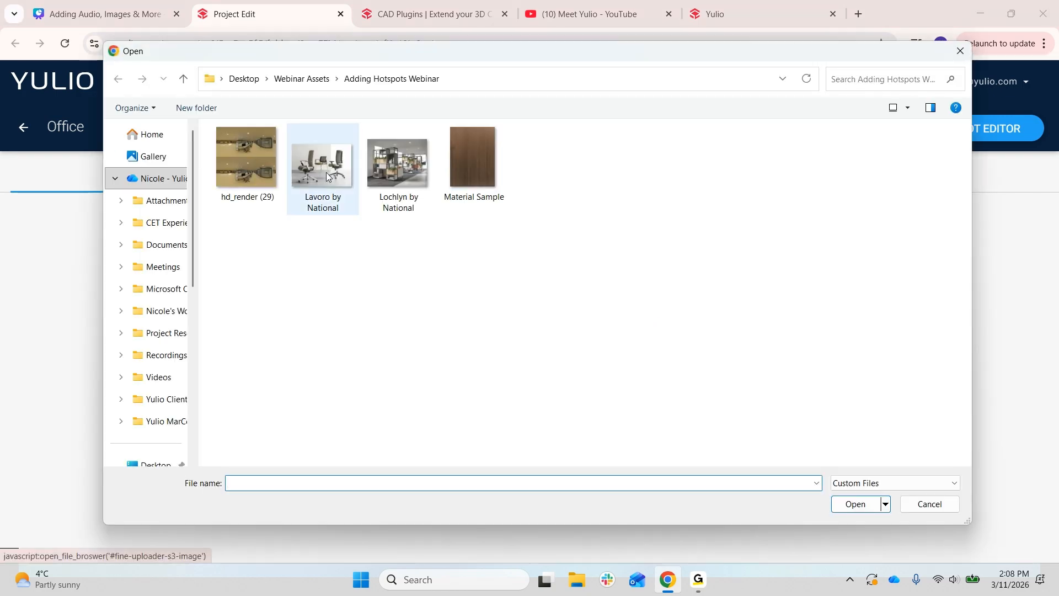
click(326, 172)
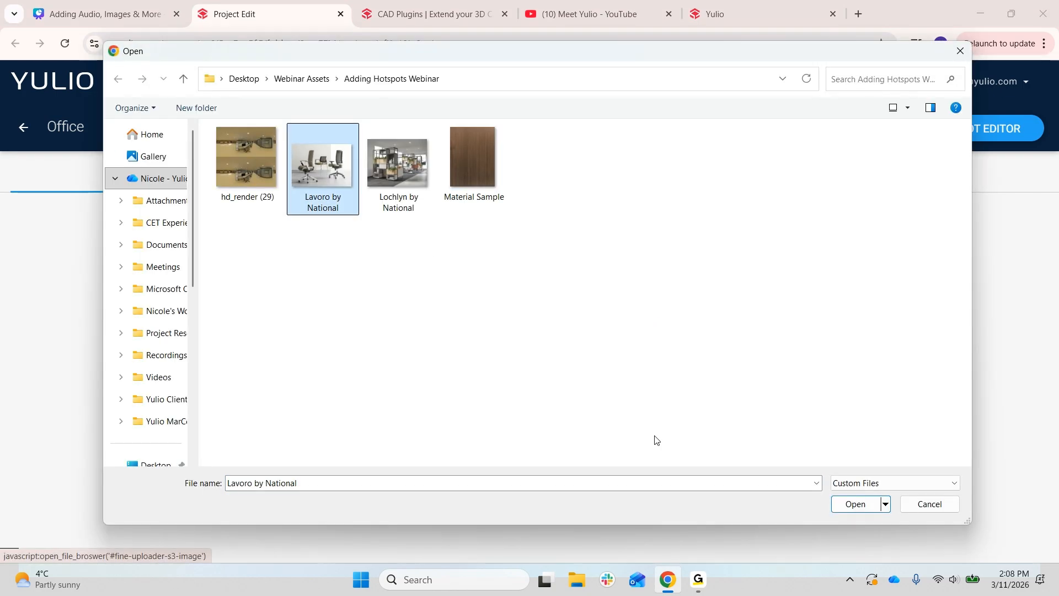
click(846, 504)
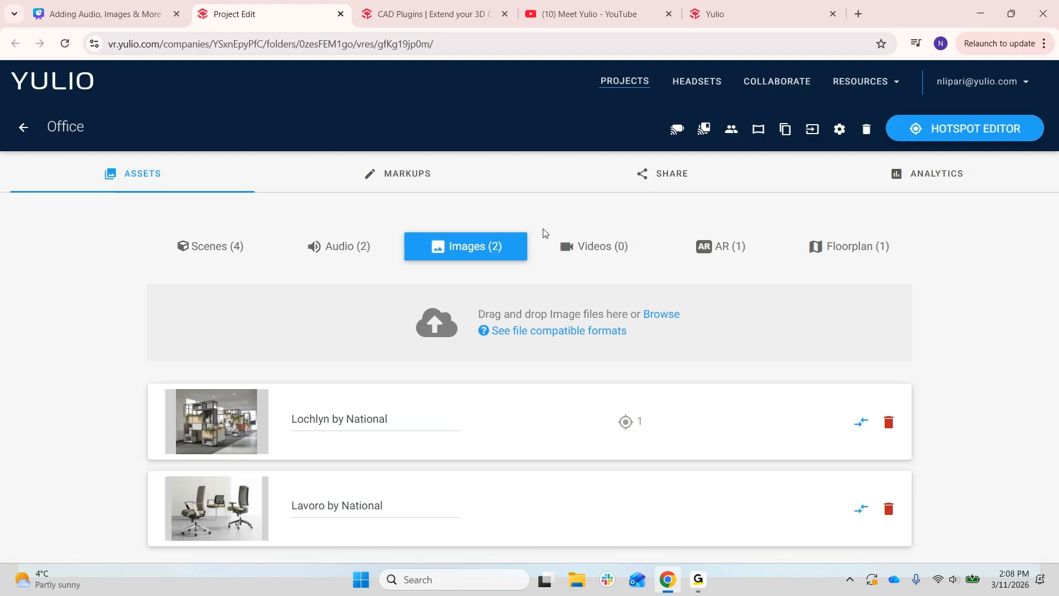
Add the Meet Yulio YouTube video to the project's video assets using its copied URL
click(583, 252)
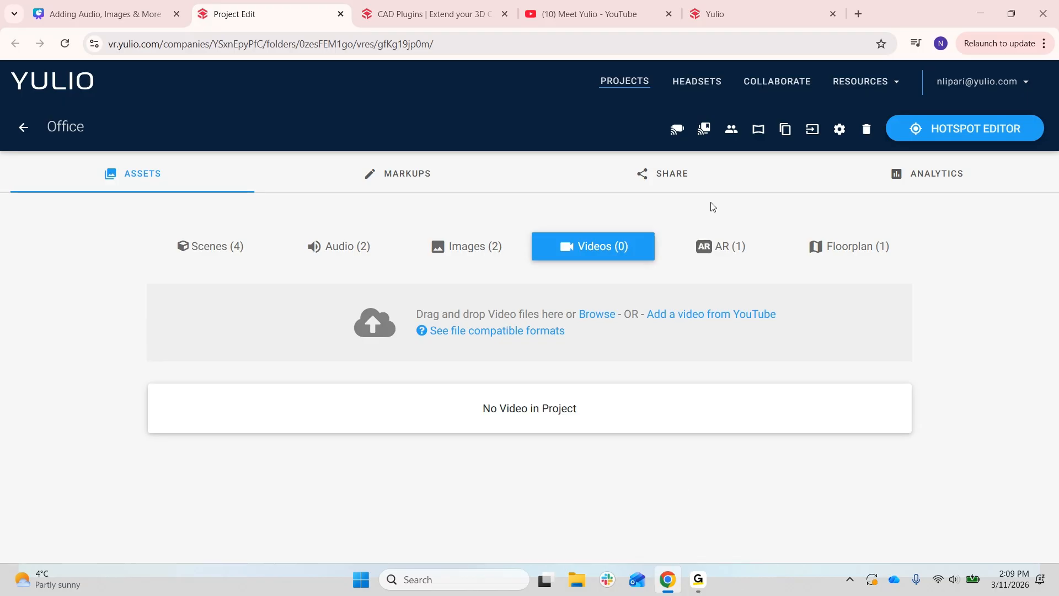
click(596, 11)
click(280, 46)
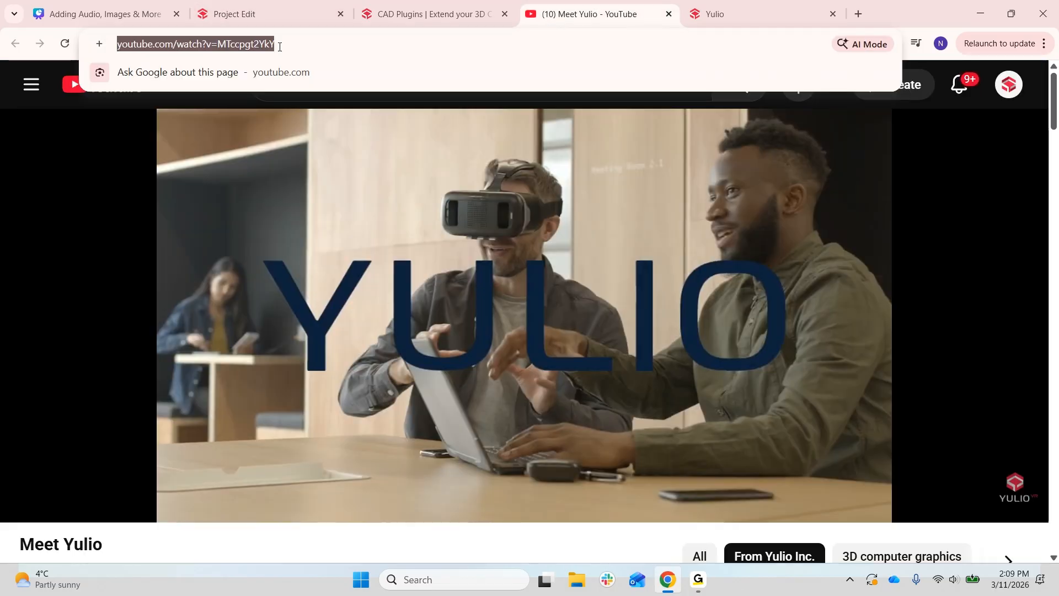
click(226, 10)
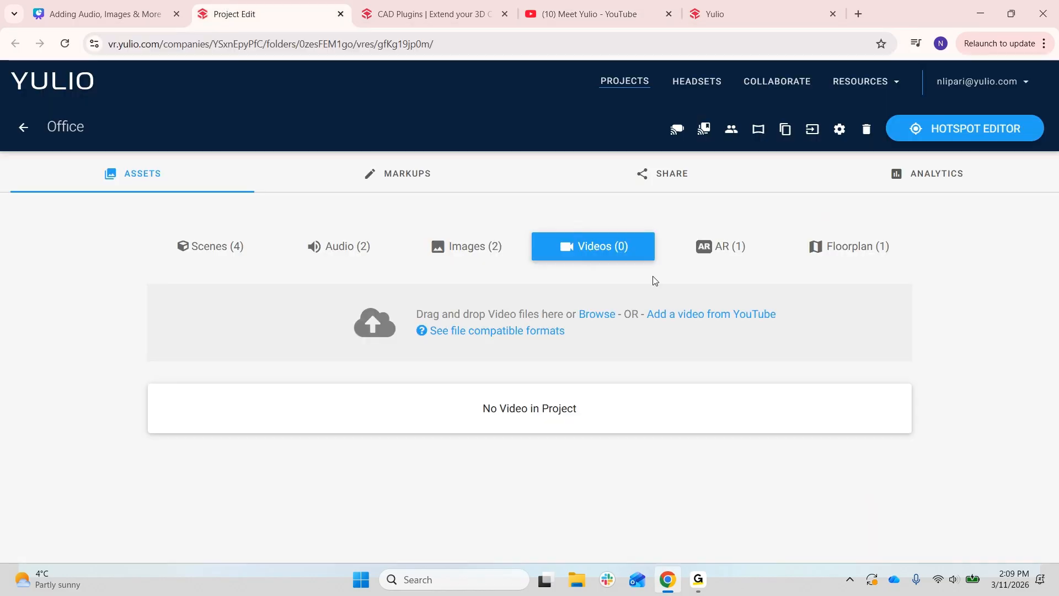
click(715, 320)
click(480, 203)
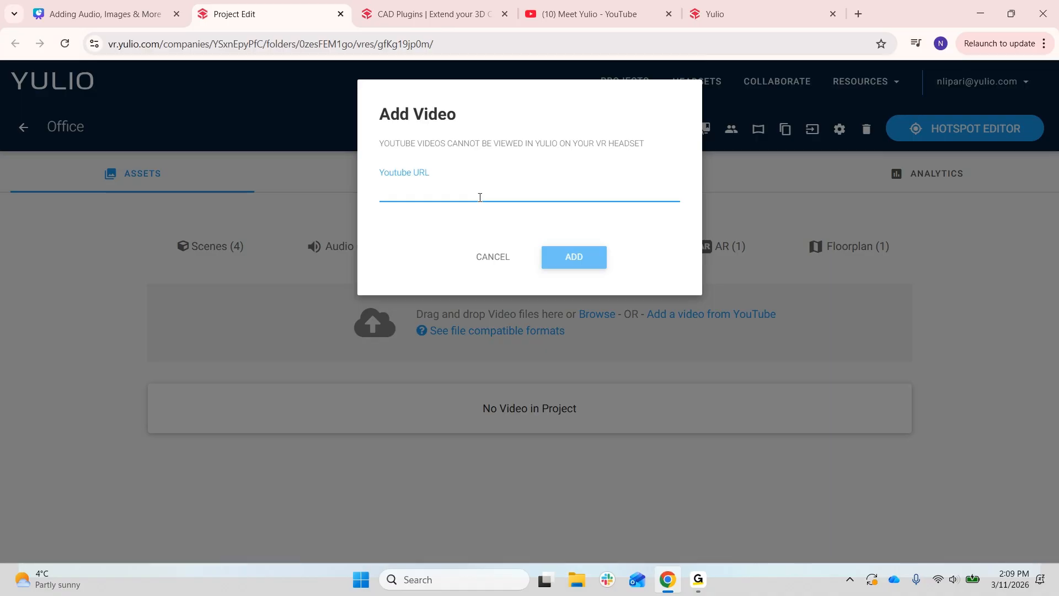
text(https://www.youtube.com/watch?v=MTcrpgi3YkY)
click(593, 258)
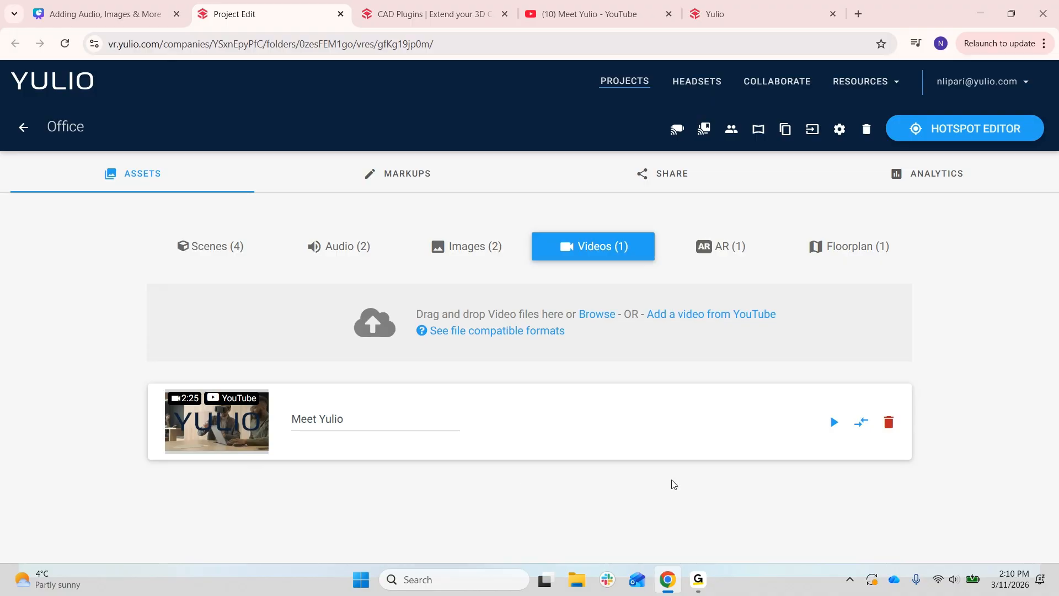
View the project's AR assets and examine the Revit, SketchUp and CET entries on Yulio's CAD Plugins page
click(751, 254)
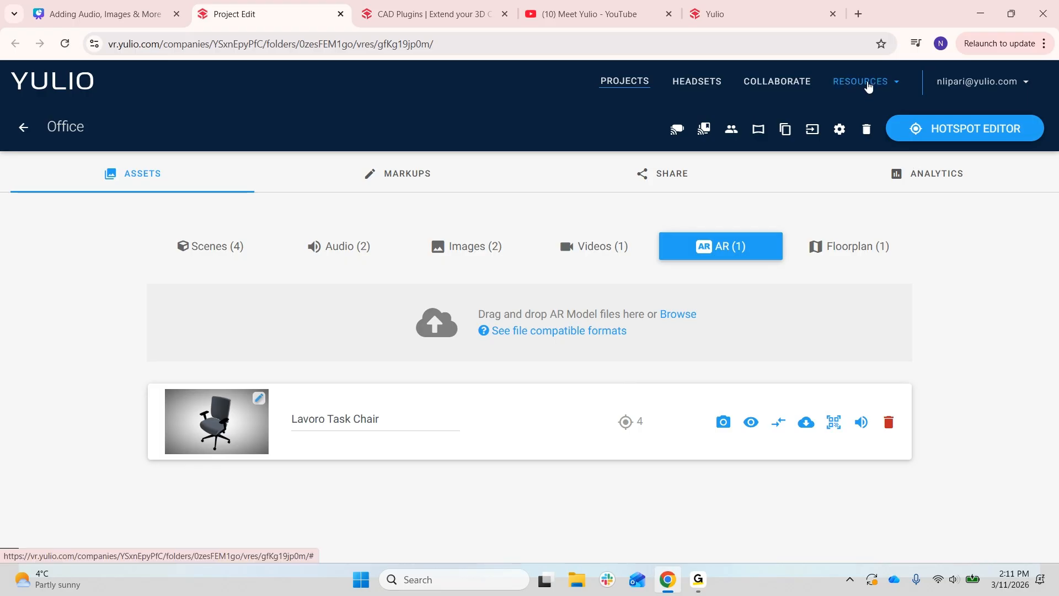
click(893, 84)
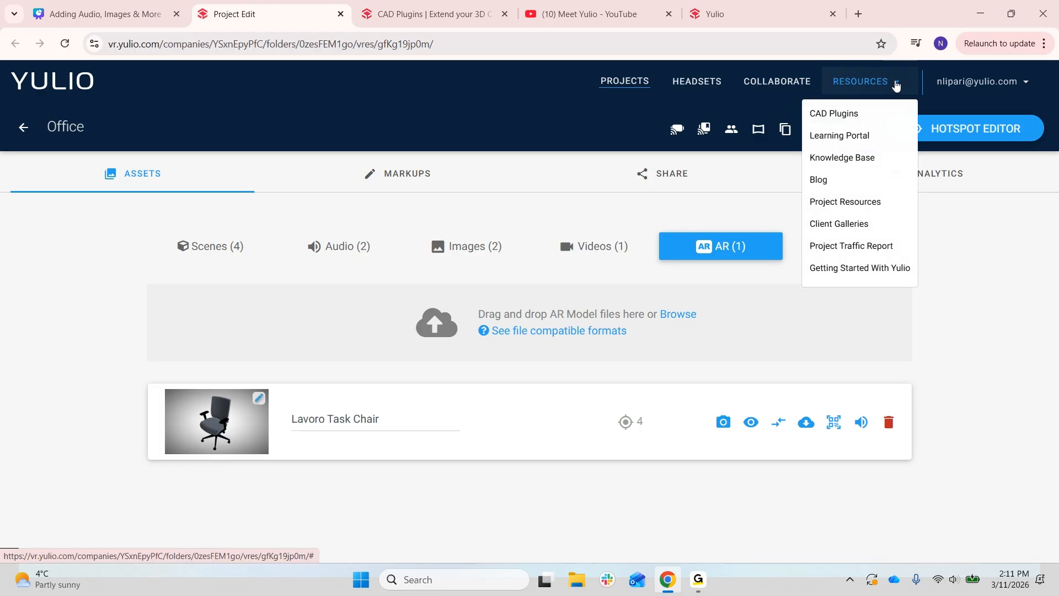
click(877, 119)
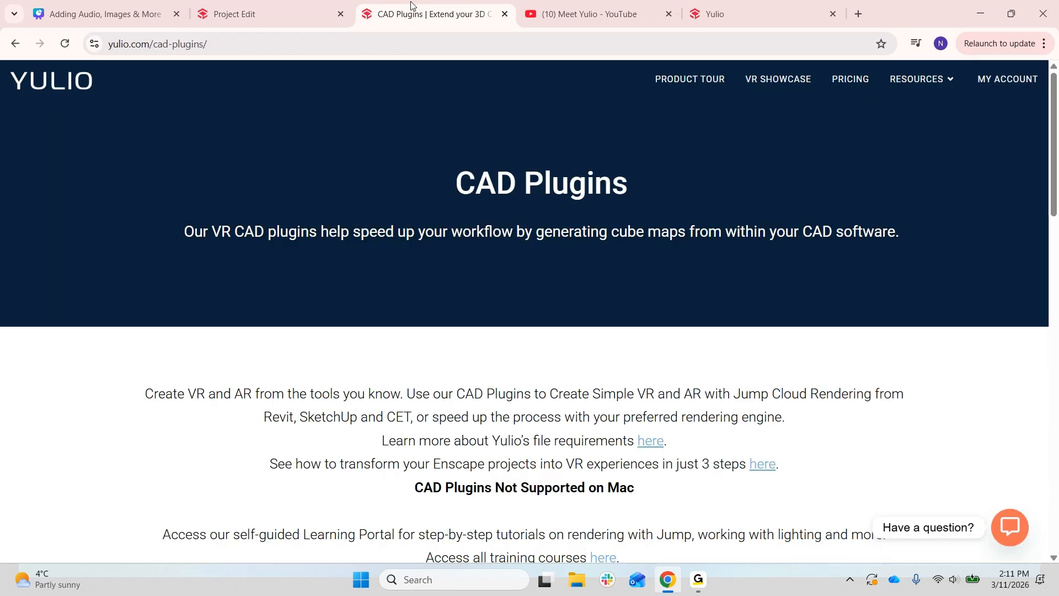
scroll(652, 312, down, 10)
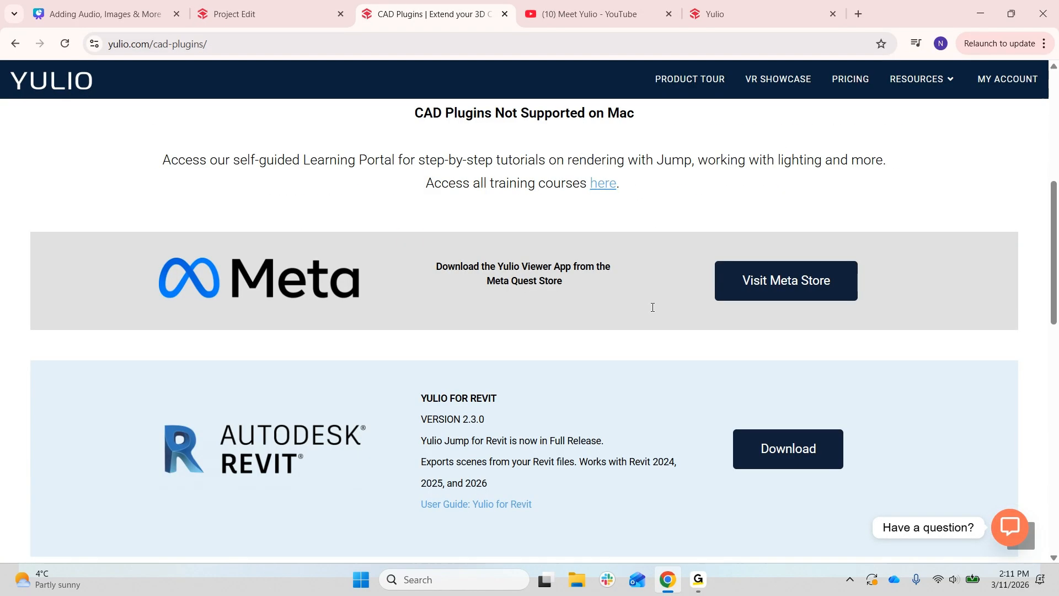
scroll(652, 312, down, 3)
scroll(652, 312, up, 3)
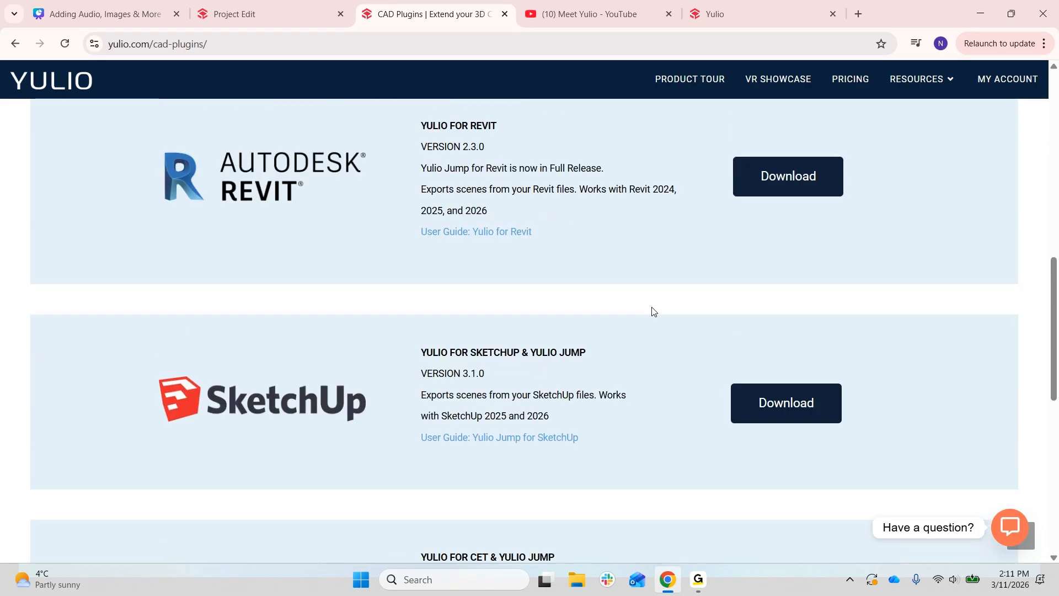
scroll(652, 312, down, 2)
scroll(652, 312, up, 2)
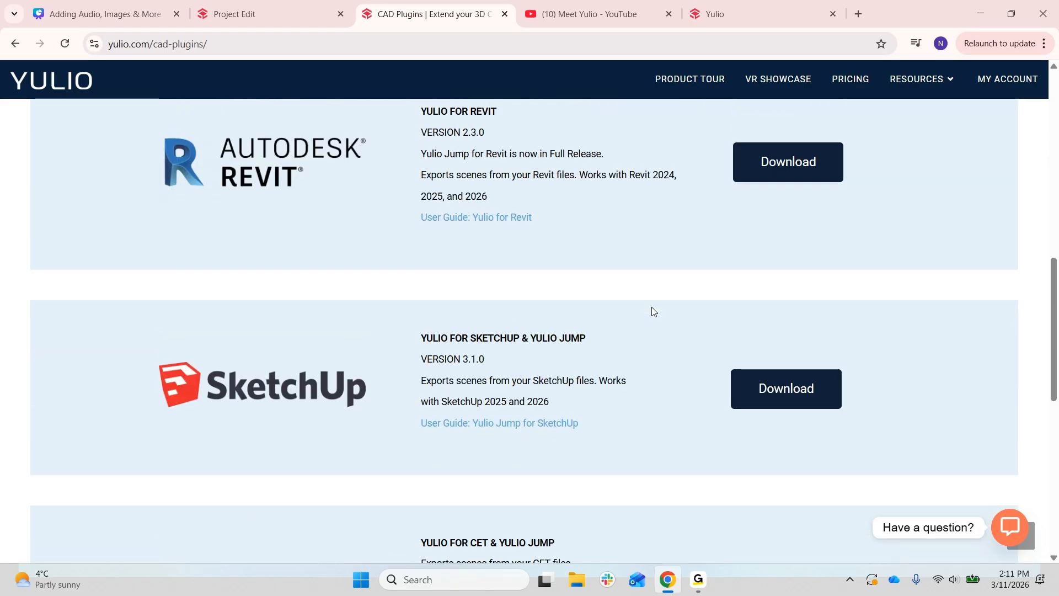
scroll(652, 312, up, 1)
scroll(651, 290, down, 3)
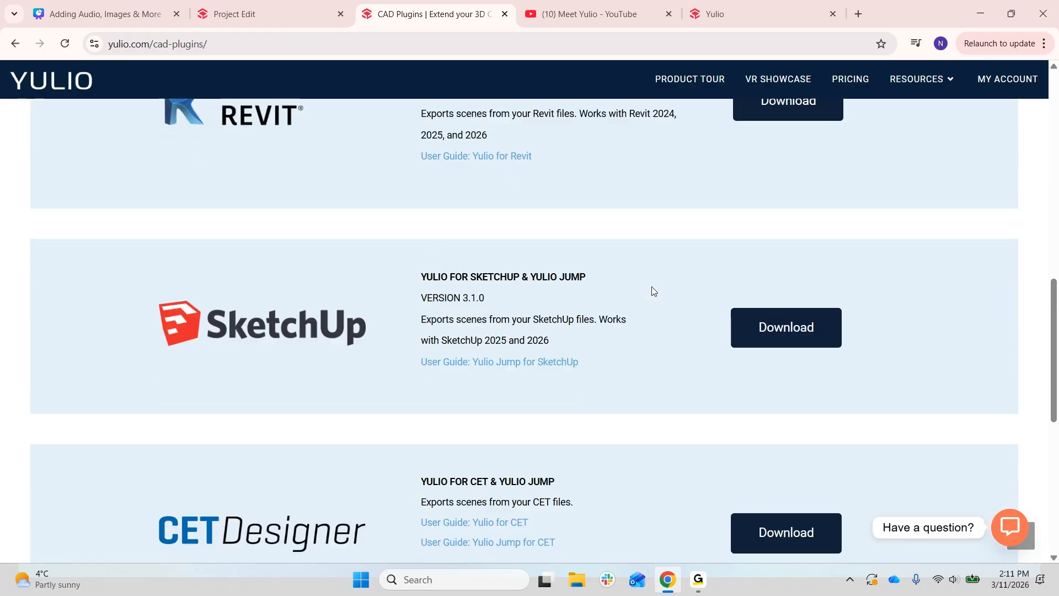
scroll(652, 290, up, 1)
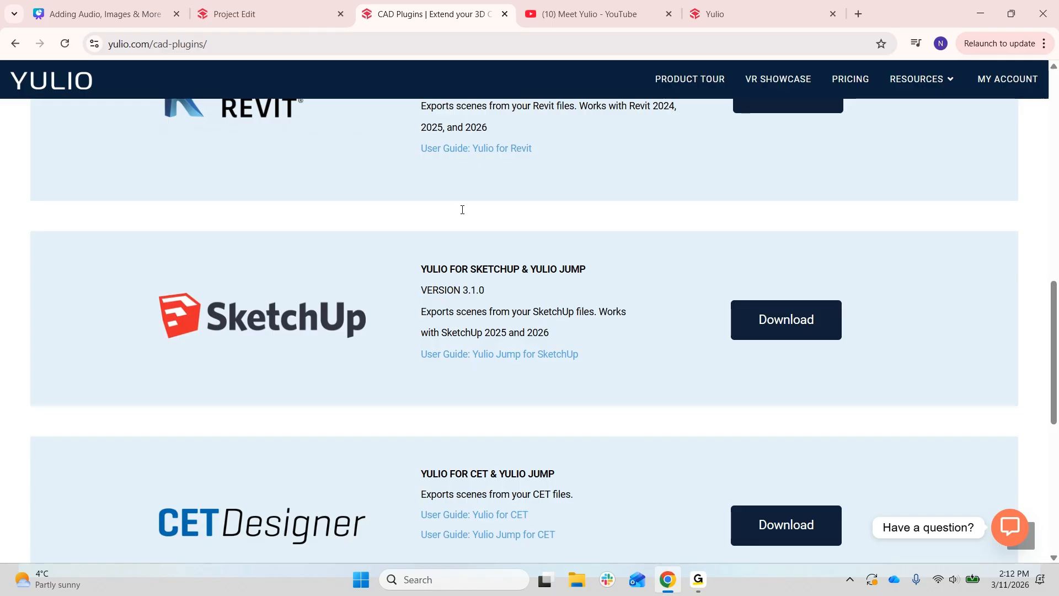
Return to the Office project and view its floorplan assets
click(242, 10)
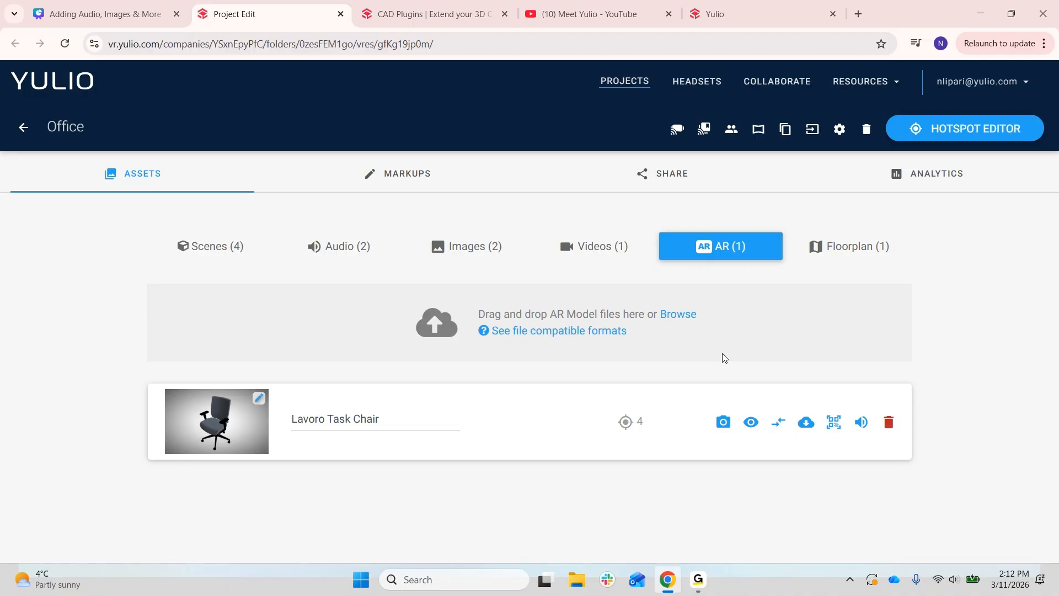
click(844, 250)
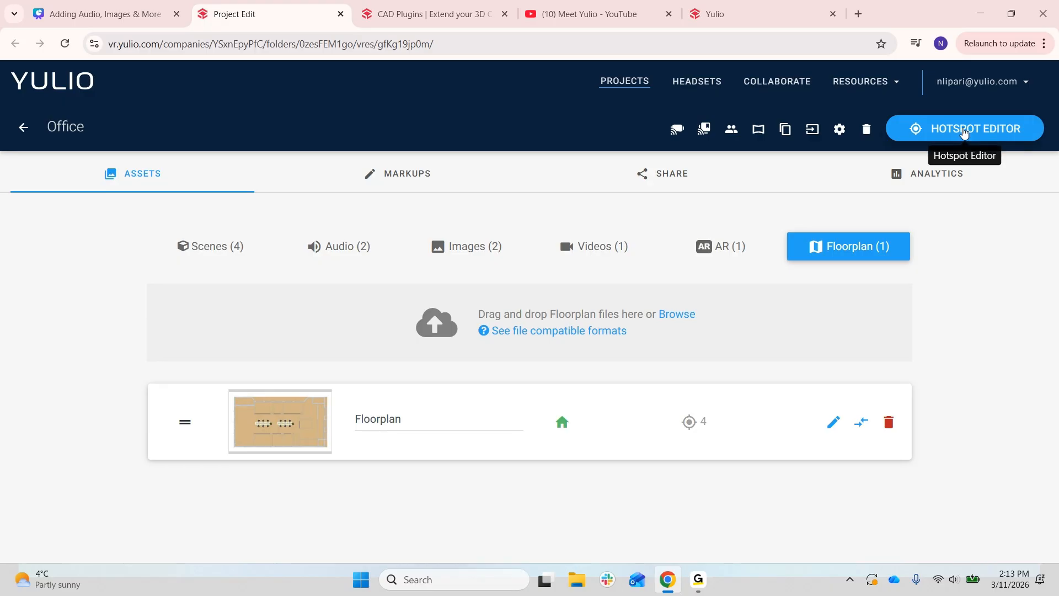
Open the Office project's Hotspot Editor and examine the existing hotspots in View 1 and the available target scenes
click(965, 130)
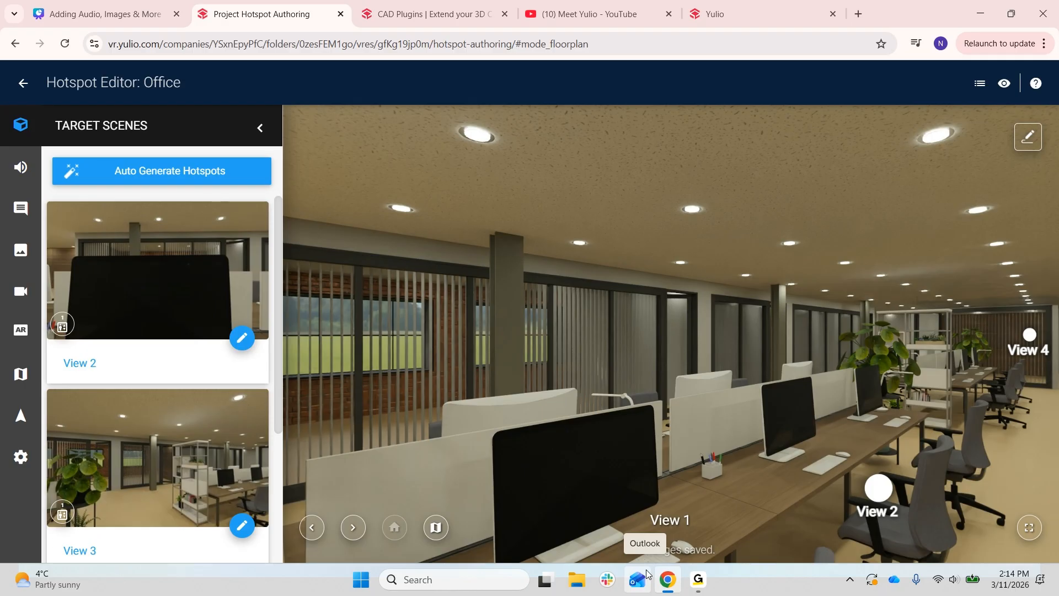
drag(760, 405, 486, 367)
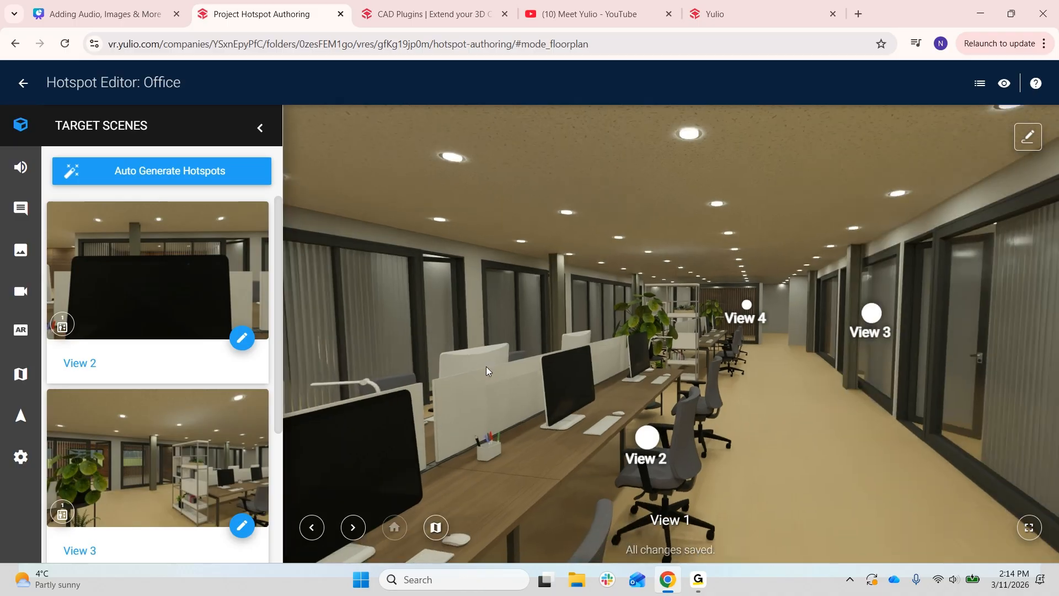
drag(670, 390, 819, 372)
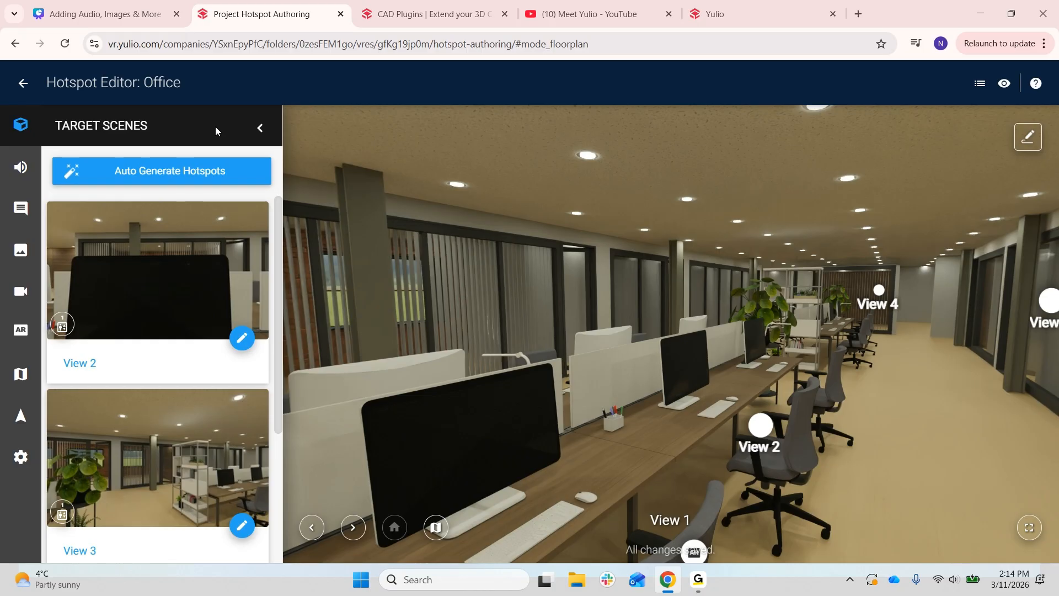
drag(650, 386, 582, 360)
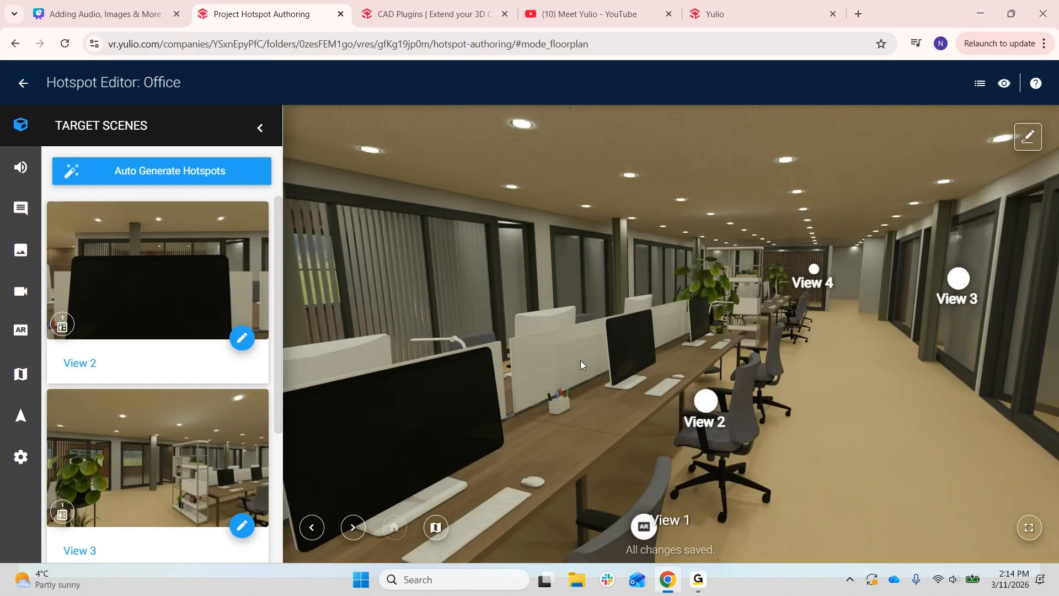
drag(671, 324, 416, 335)
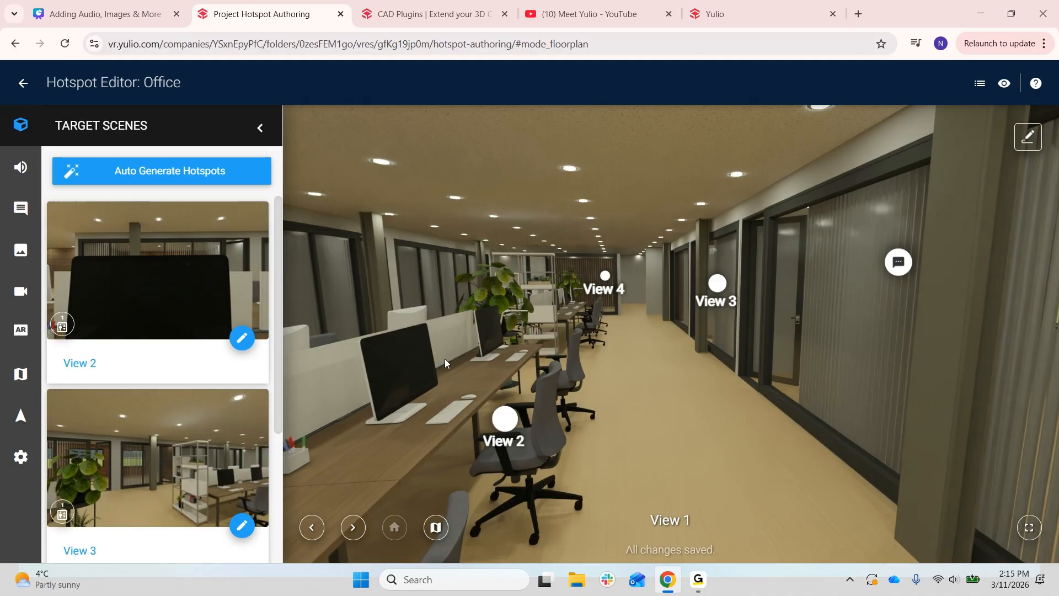
drag(640, 331, 742, 320)
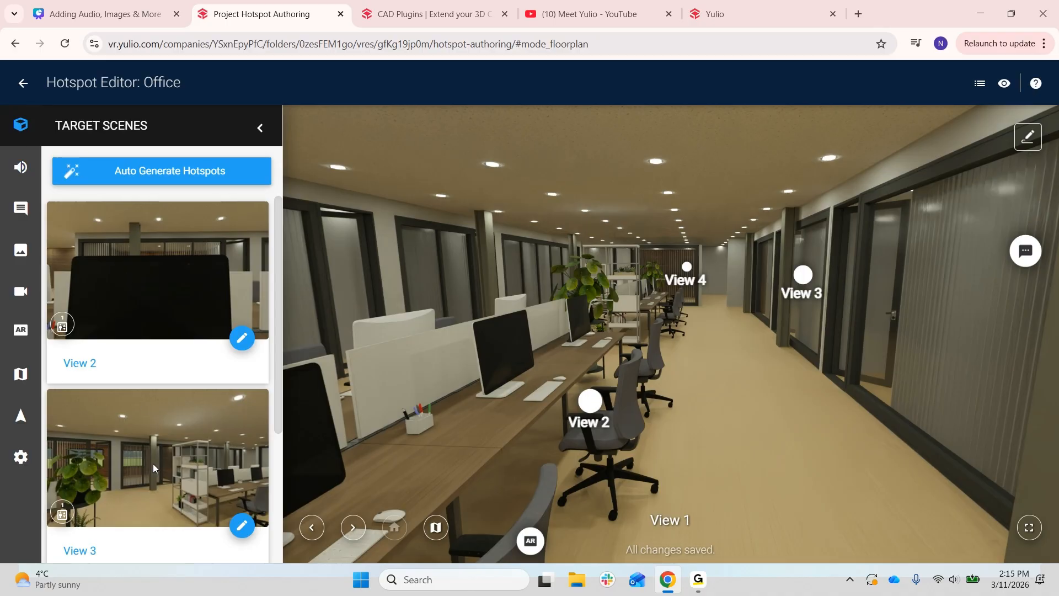
scroll(154, 464, down, 3)
scroll(154, 464, up, 3)
drag(512, 417, 450, 428)
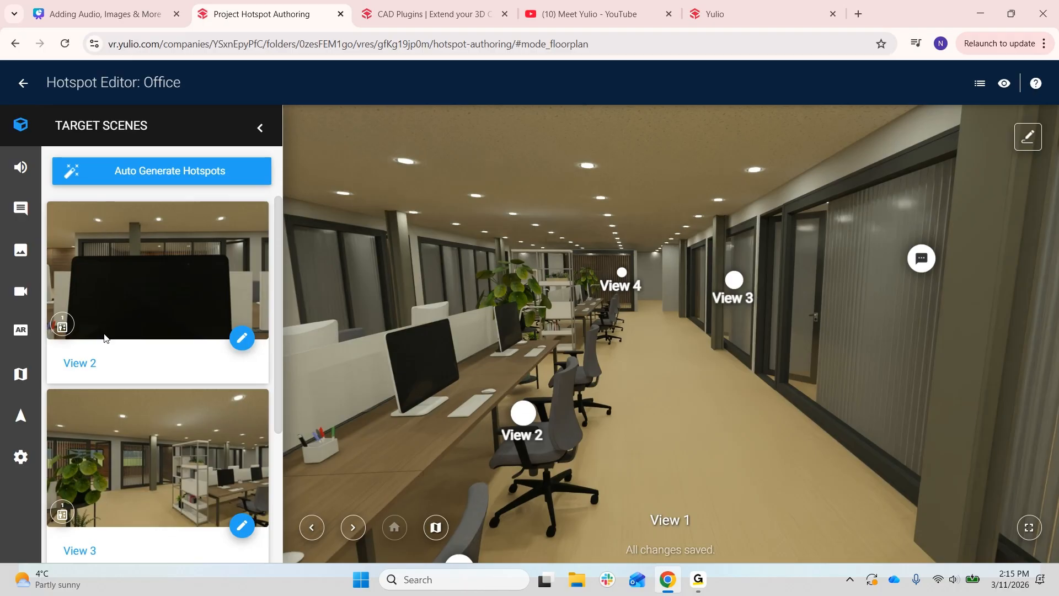
Delete the View 2 hotspot from the View 1 scene
click(526, 415)
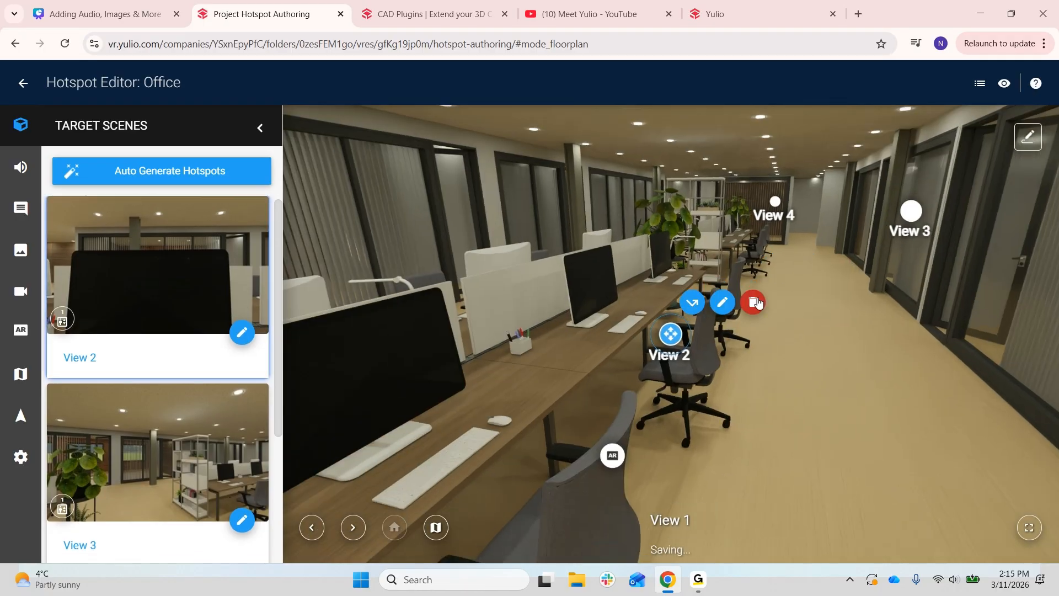
click(753, 303)
click(617, 205)
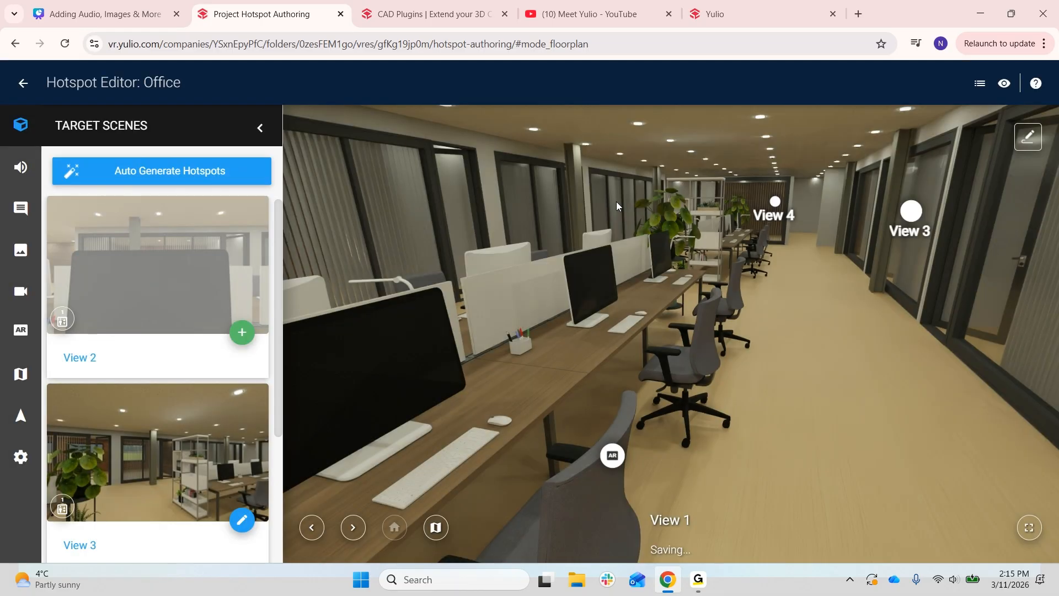
Place a hotspot targeting View 2 in the View 1 scene, at the desk edge beside the nearest full chair
drag(590, 237, 501, 293)
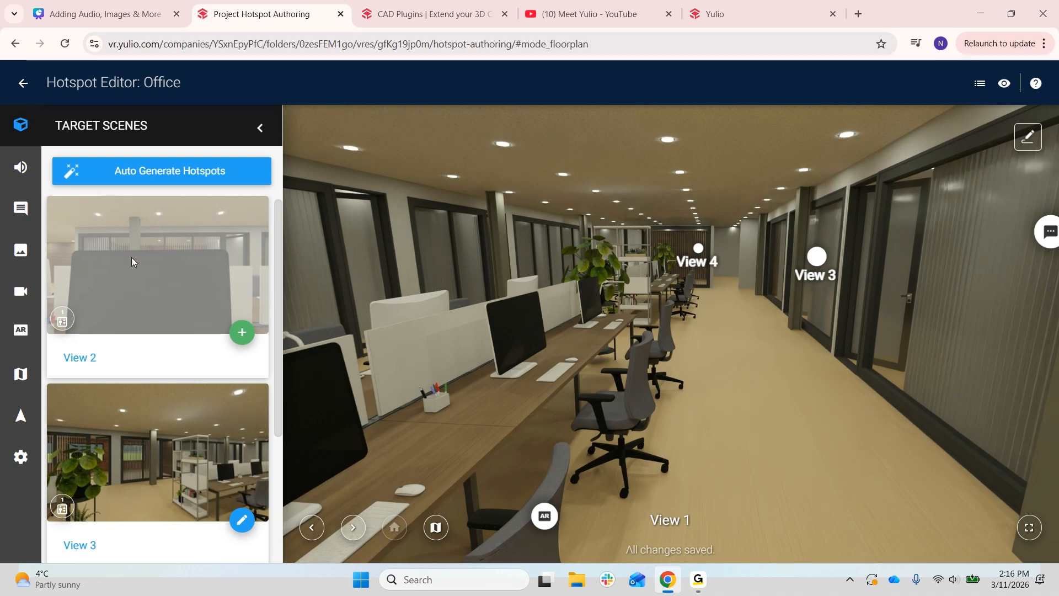
drag(132, 258, 592, 354)
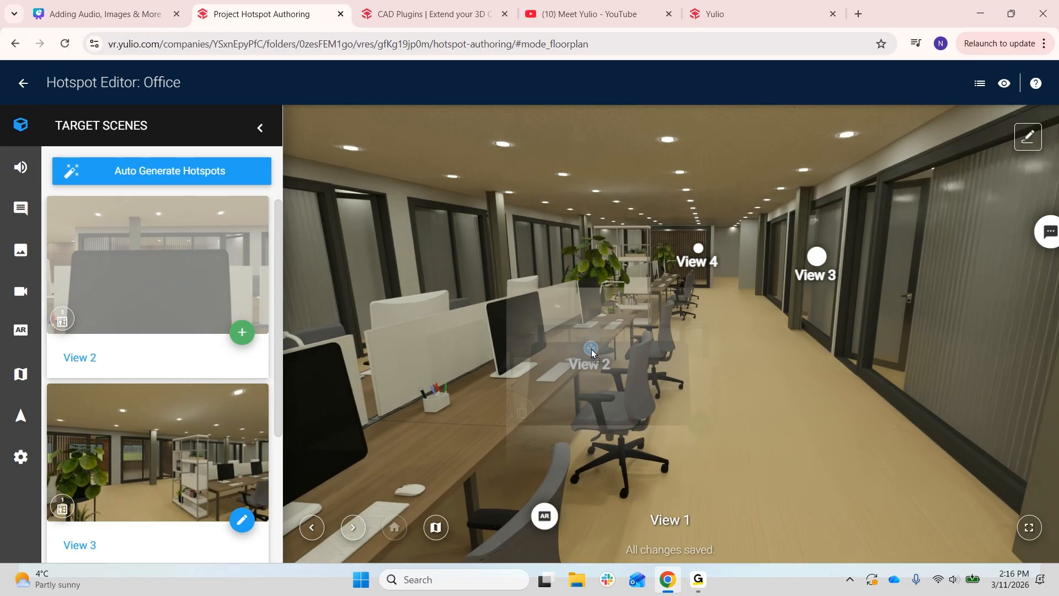
drag(591, 350, 583, 340)
drag(595, 378, 592, 354)
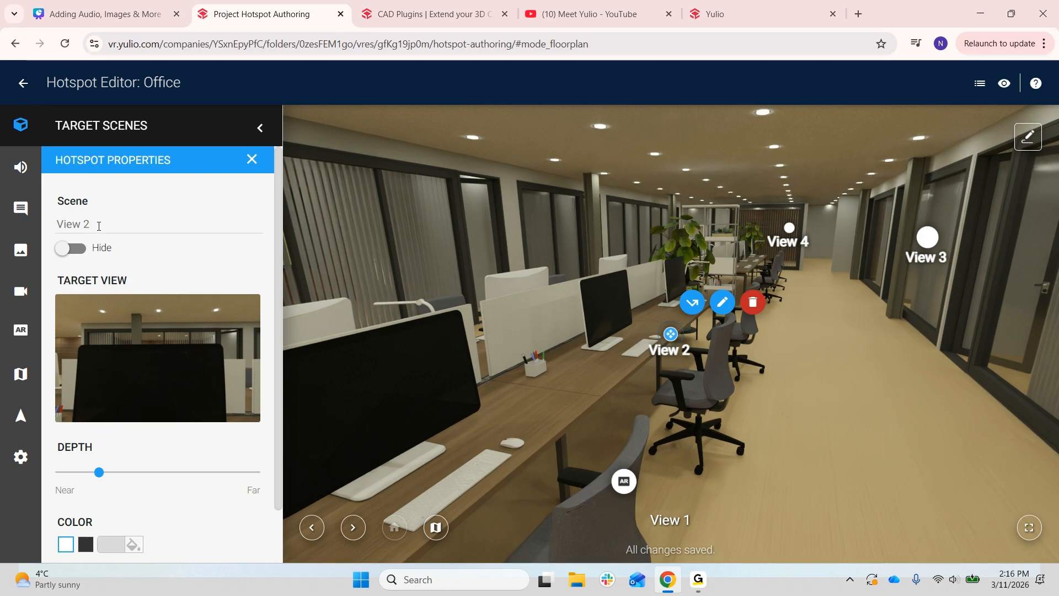
Set the View 2 hotspot's depth close to the Near end, view its custom colour picker, and close its properties
scroll(111, 259, down, 1)
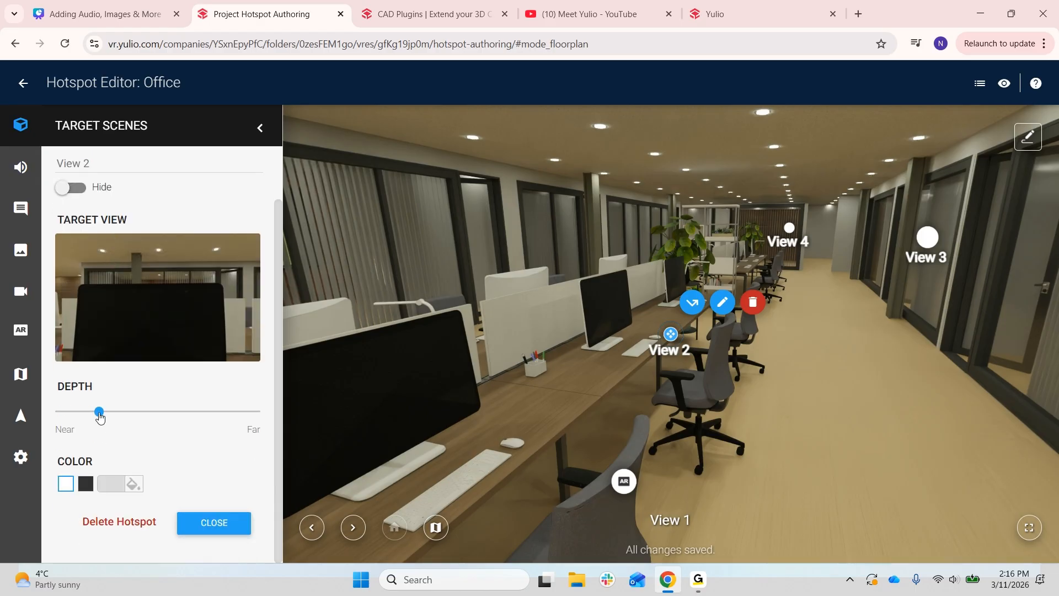
drag(100, 417, 49, 420)
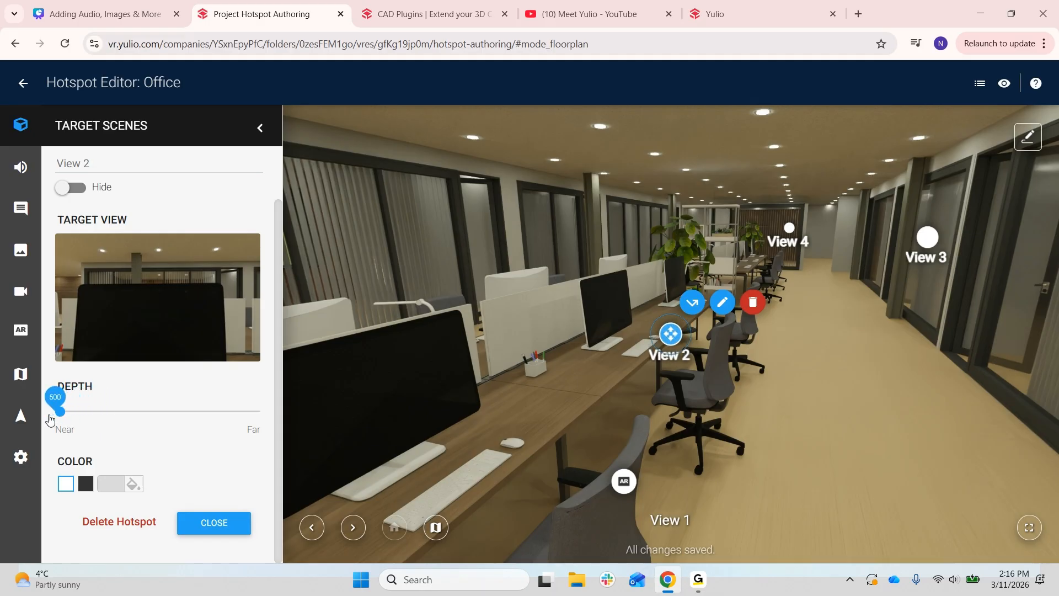
drag(50, 420, 260, 412)
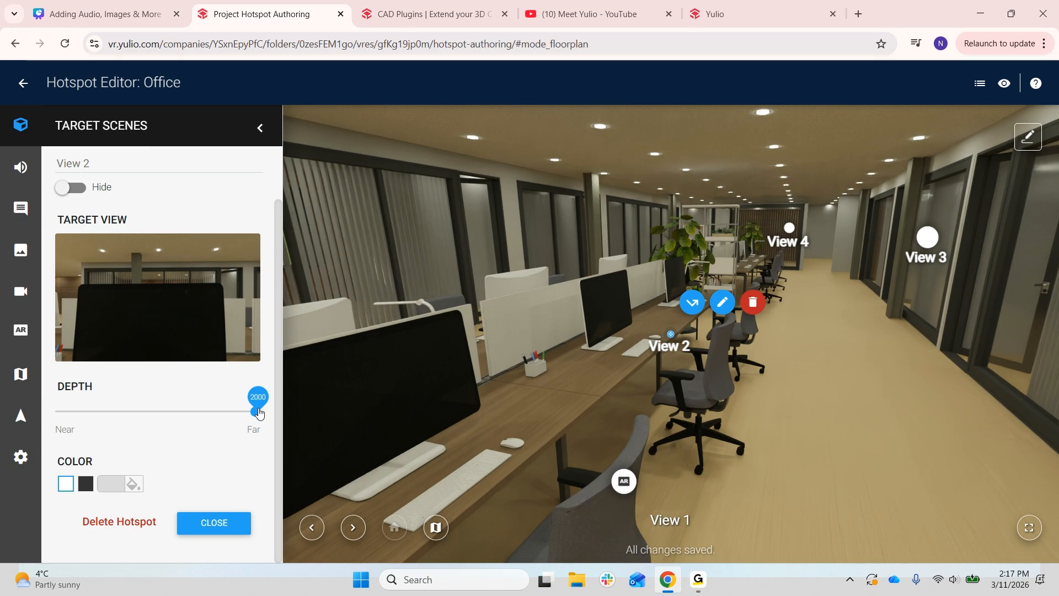
drag(257, 412, 130, 407)
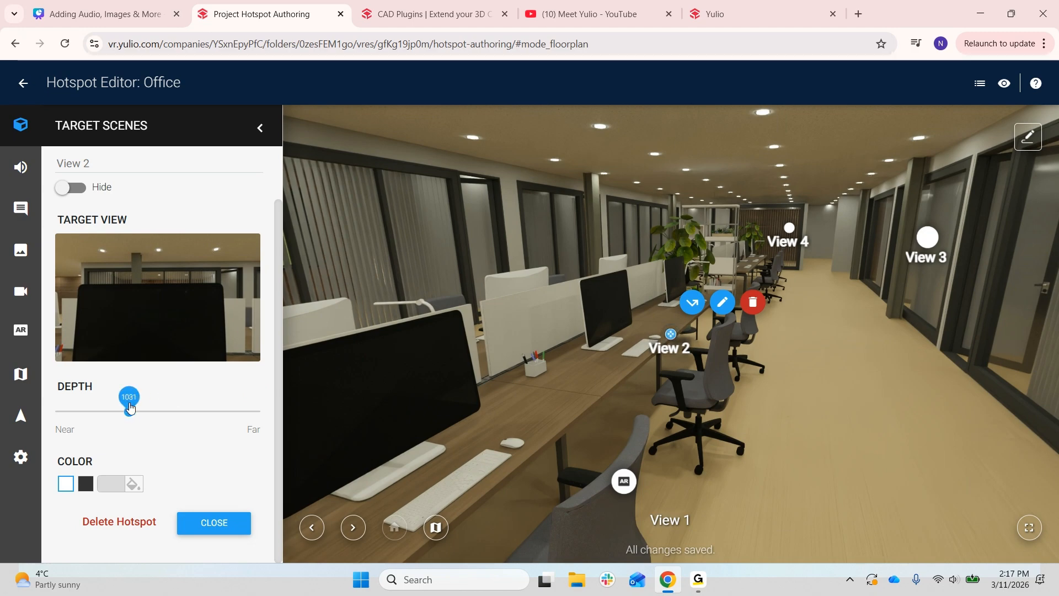
drag(130, 408, 62, 412)
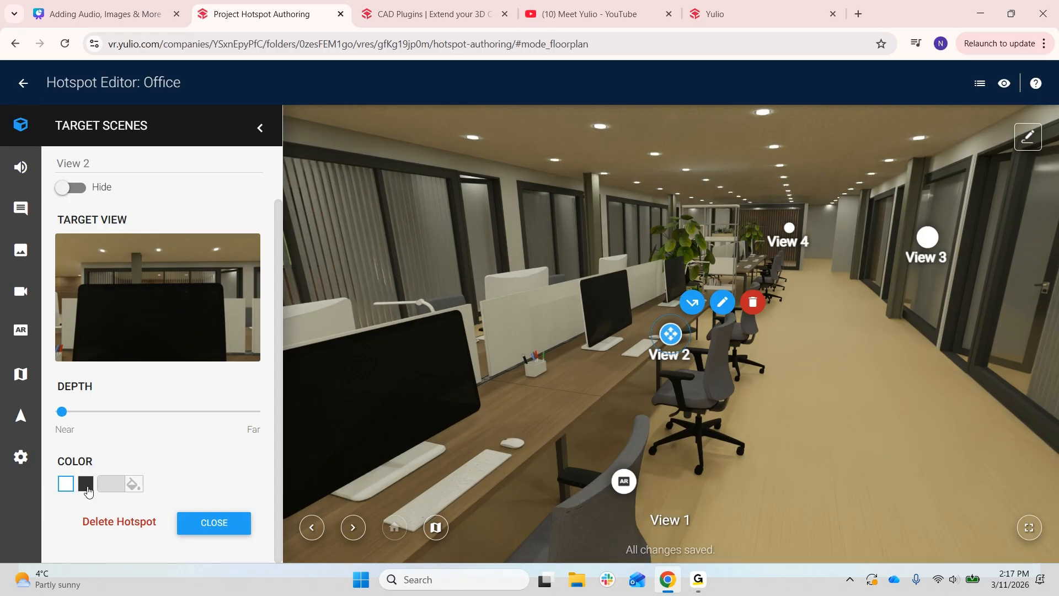
click(131, 485)
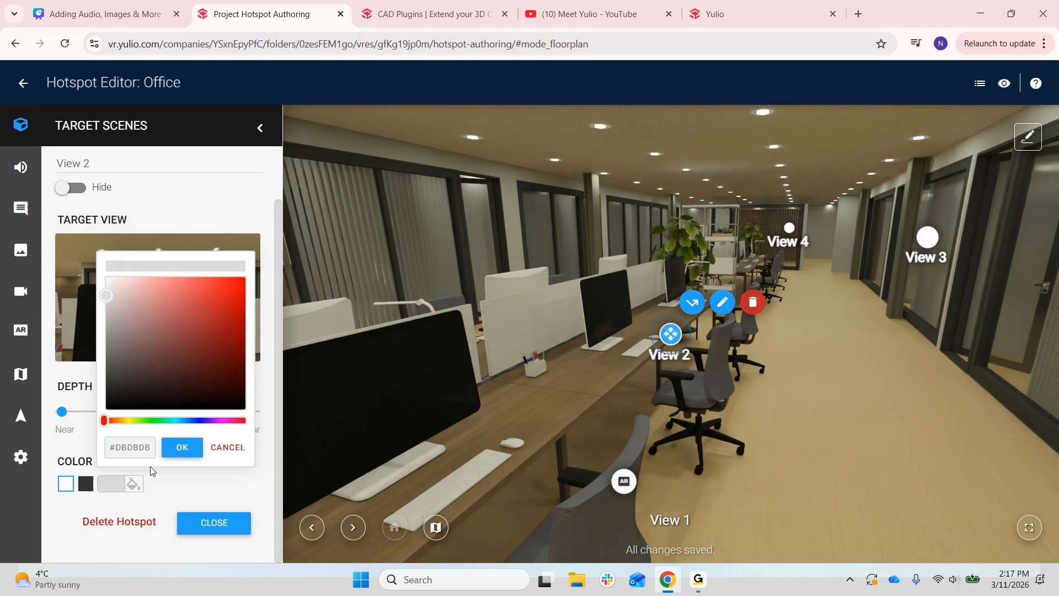
click(175, 482)
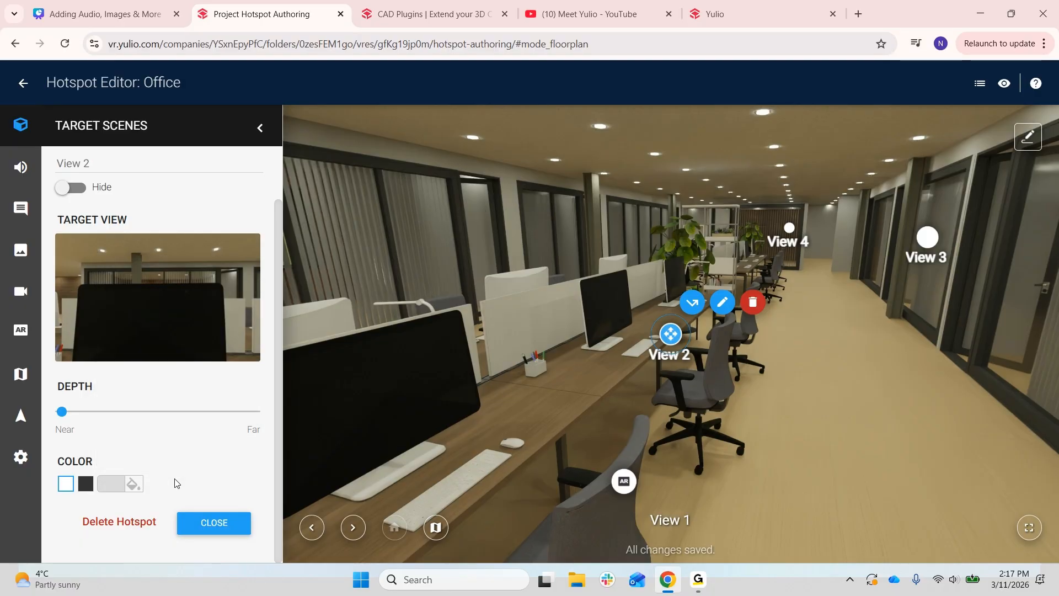
click(214, 523)
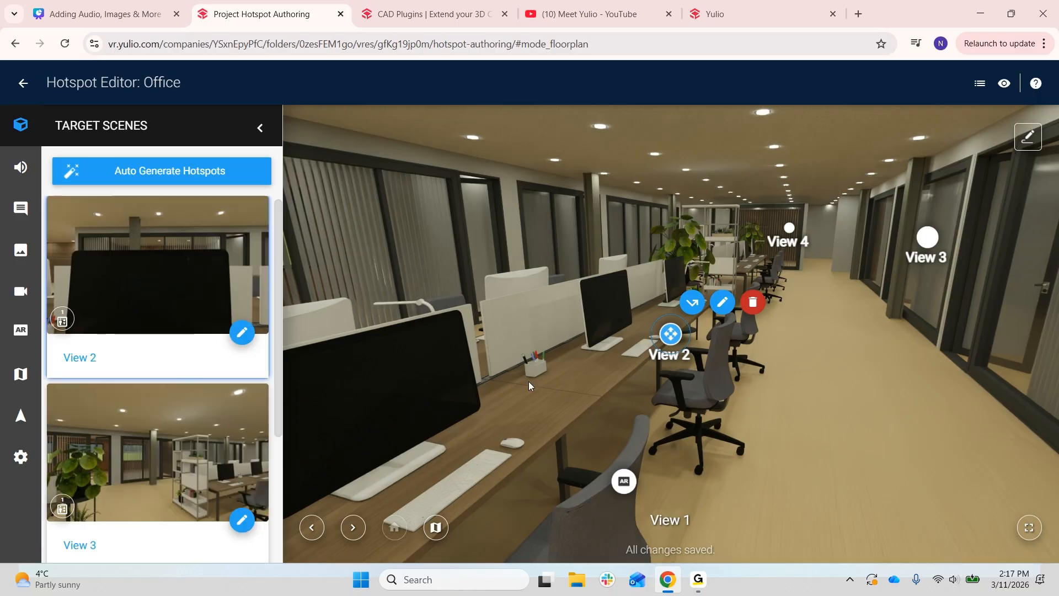
Go to the View 2 scene and place a hotspot targeting View 1 between the windows on the brick wall
drag(528, 382, 438, 346)
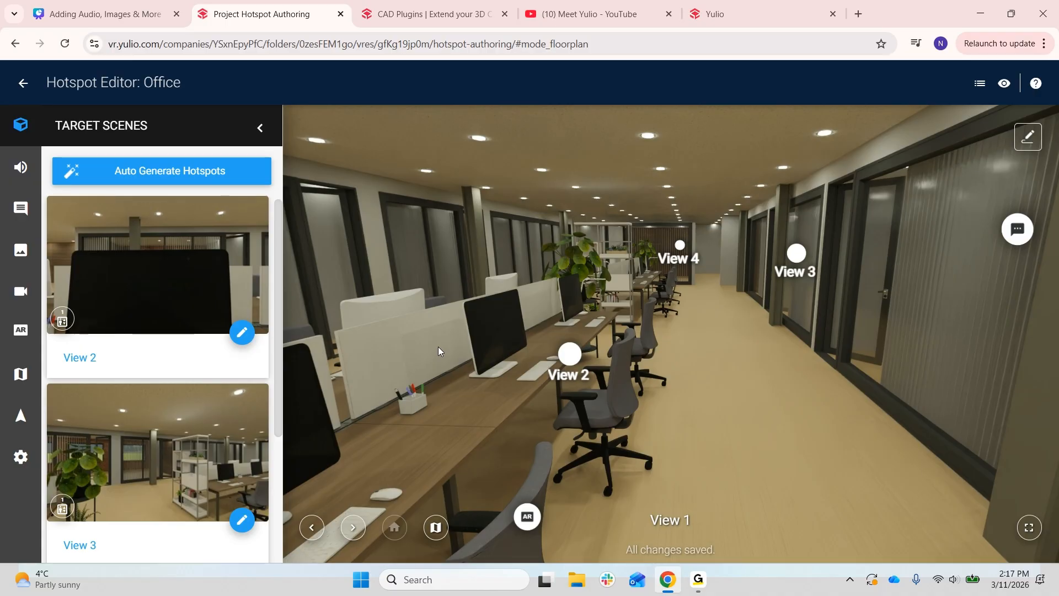
drag(442, 323, 400, 358)
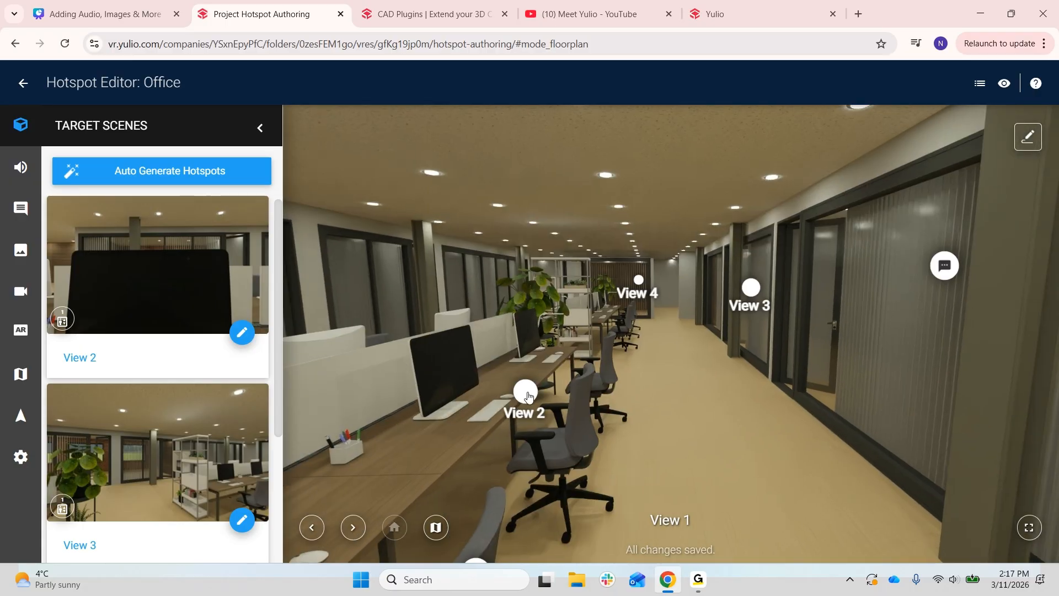
click(354, 530)
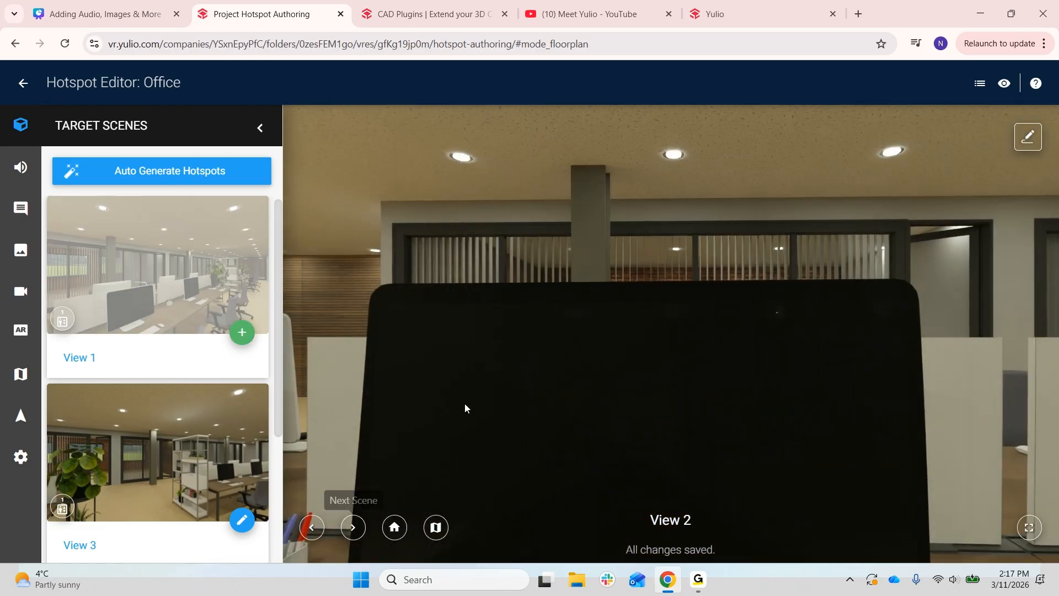
drag(363, 323, 298, 257)
mouse_move(579, 326)
mouse_down()
mouse_move(455, 367)
mouse_move(392, 426)
mouse_move(769, 363)
mouse_move(616, 364)
mouse_move(522, 326)
mouse_move(896, 263)
mouse_move(807, 355)
mouse_move(560, 383)
mouse_move(832, 379)
mouse_move(571, 313)
mouse_up()
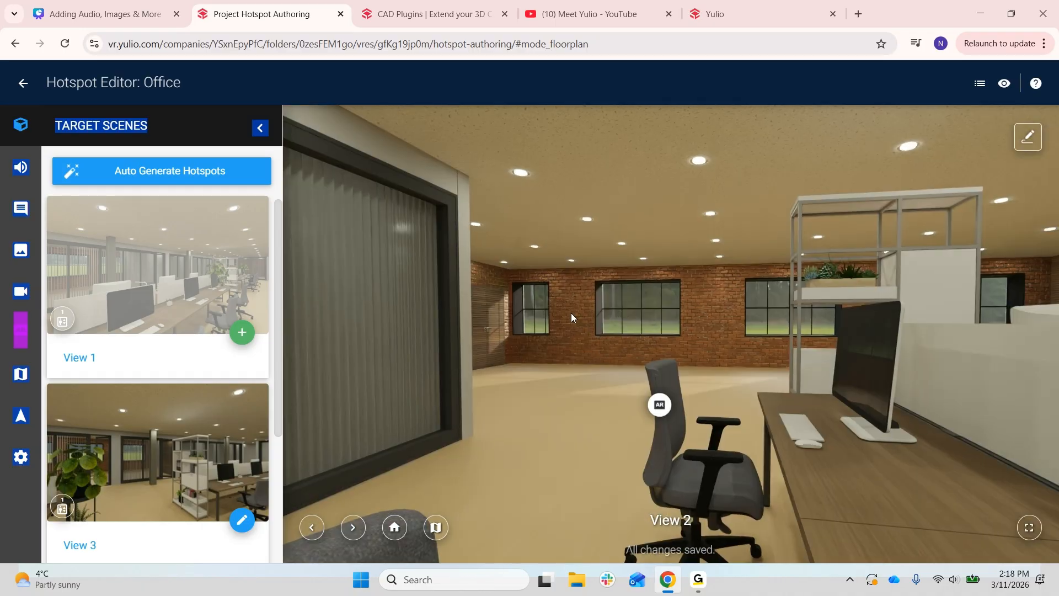
click(32, 240)
click(21, 125)
drag(176, 290, 581, 313)
Set the View 1 hotspot's depth nearer to the viewer and close its properties
drag(99, 415, 77, 411)
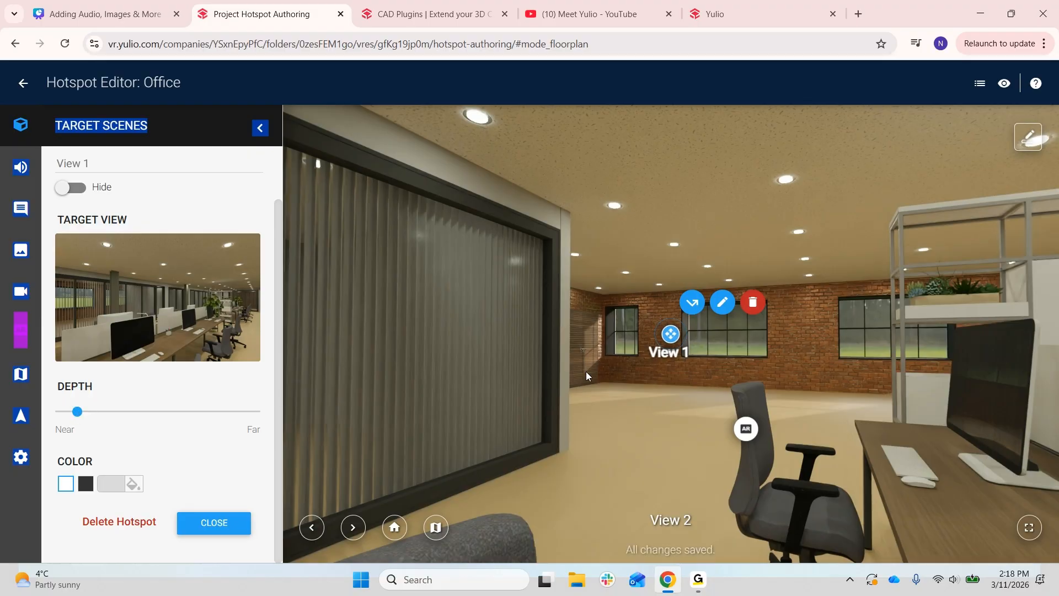
click(217, 523)
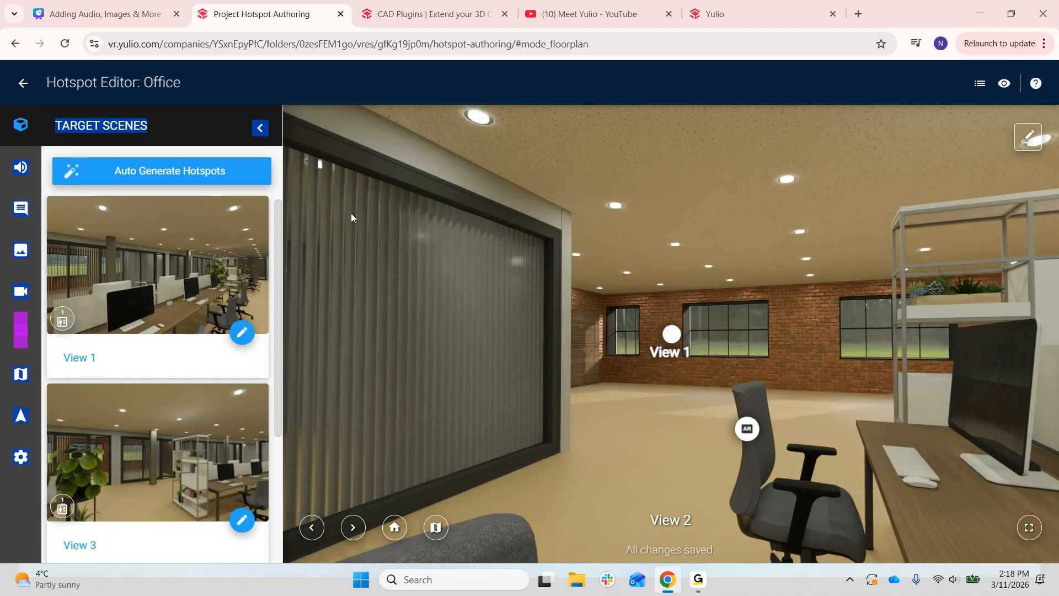
click(235, 122)
drag(508, 243, 601, 290)
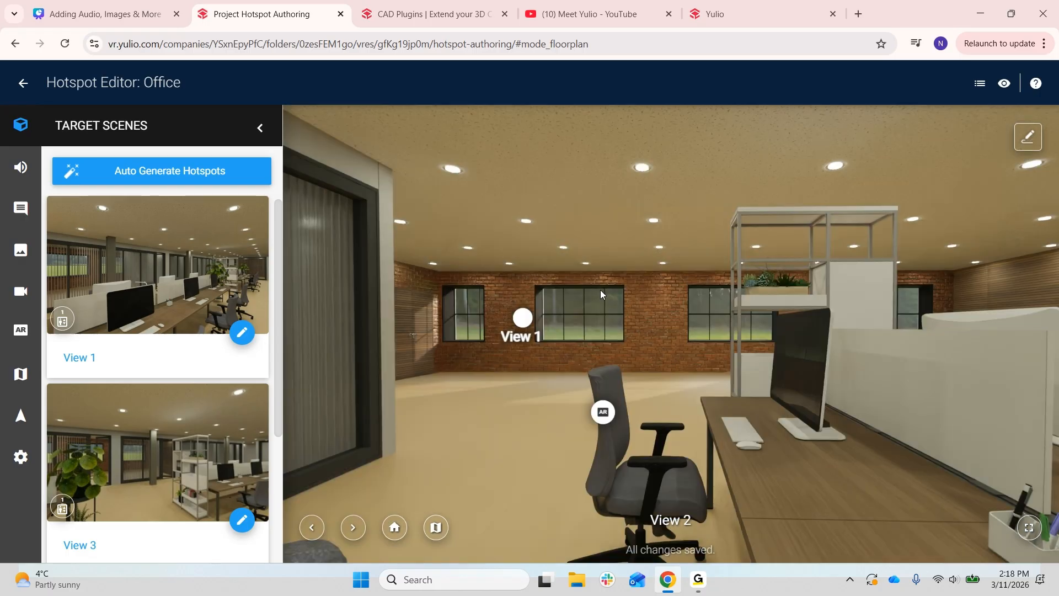
Return to the home scene View 1 and place Audio - Welcome Message as a hotspot on the column behind the desks
click(400, 529)
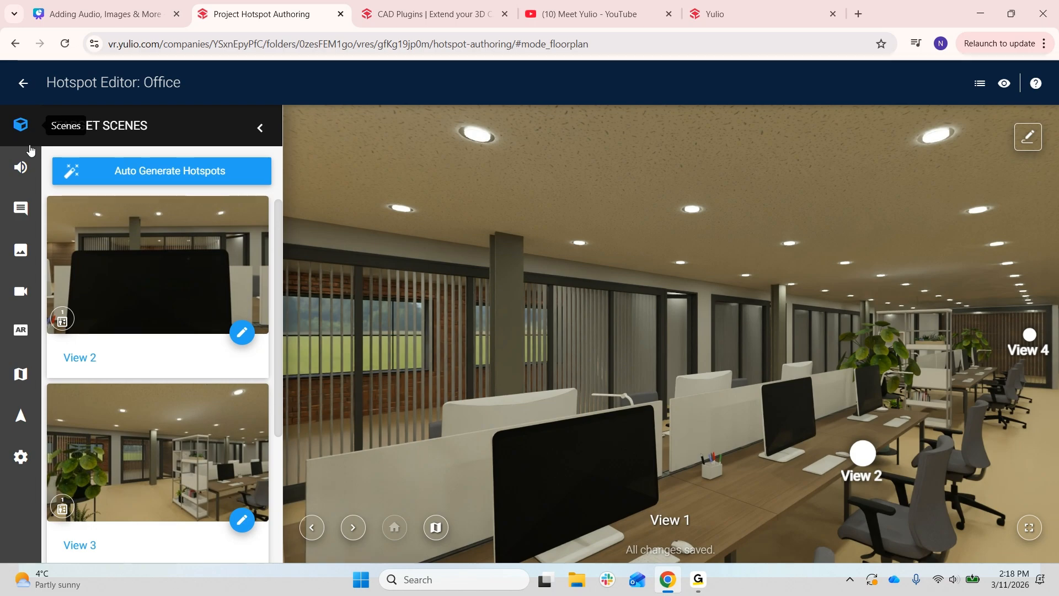
click(22, 170)
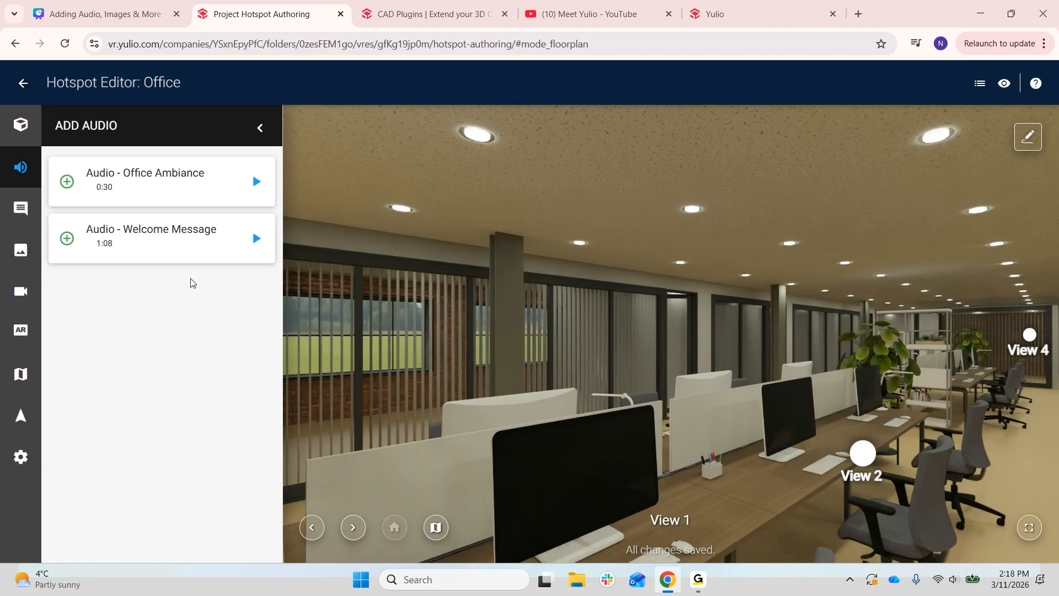
drag(602, 388, 515, 342)
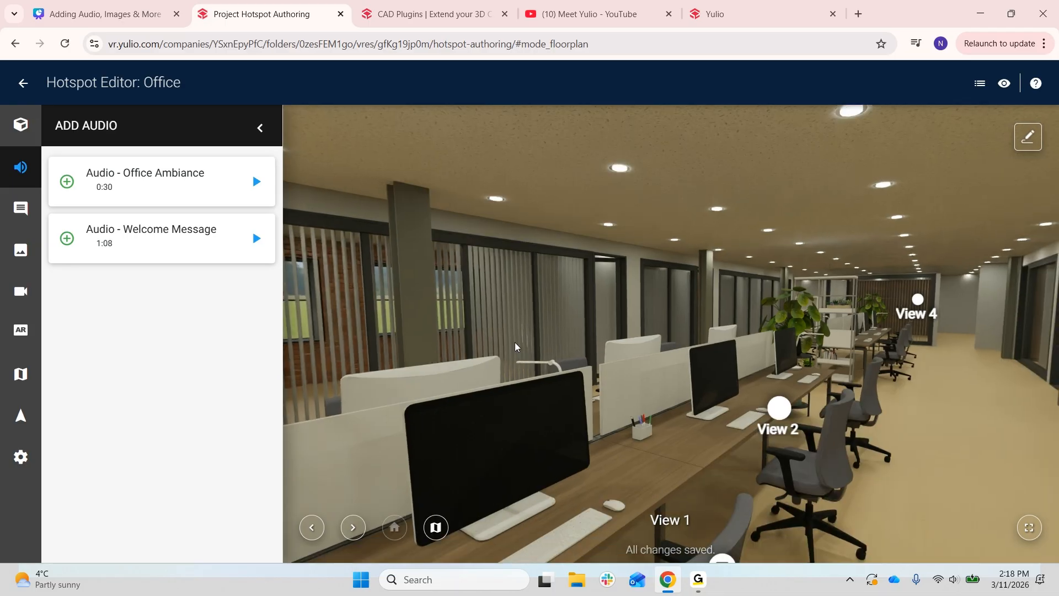
drag(169, 242, 420, 267)
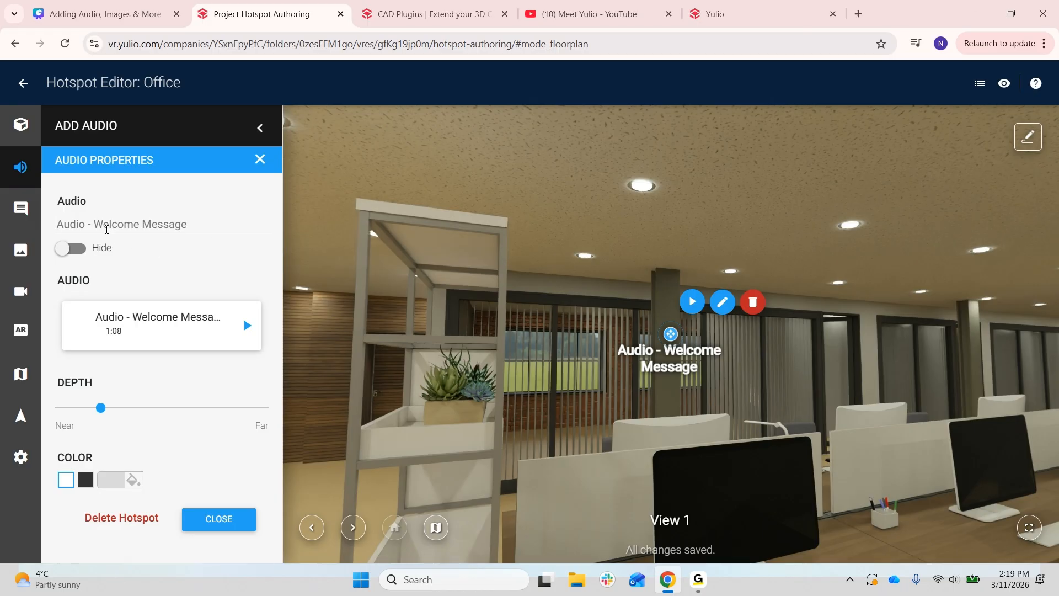
Rename the audio hotspot to Welcome and close its properties
click(97, 220)
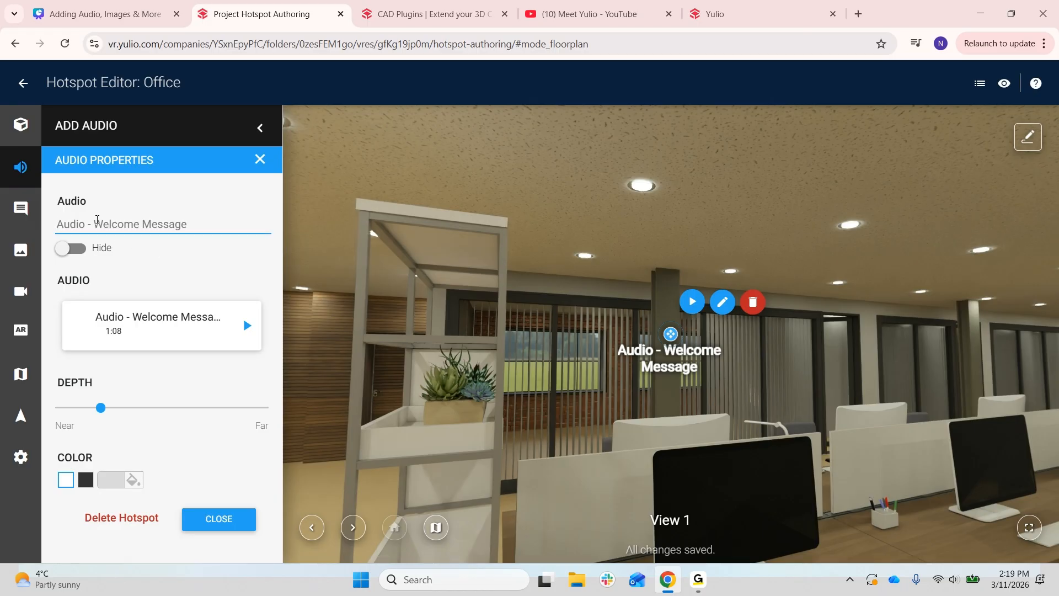
text(We)
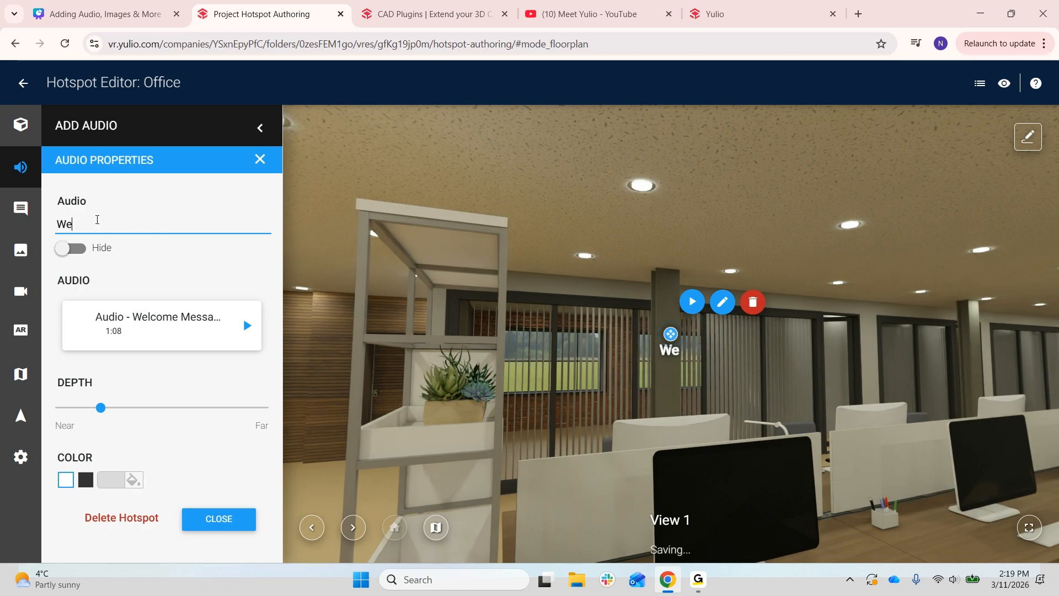
text(lcome)
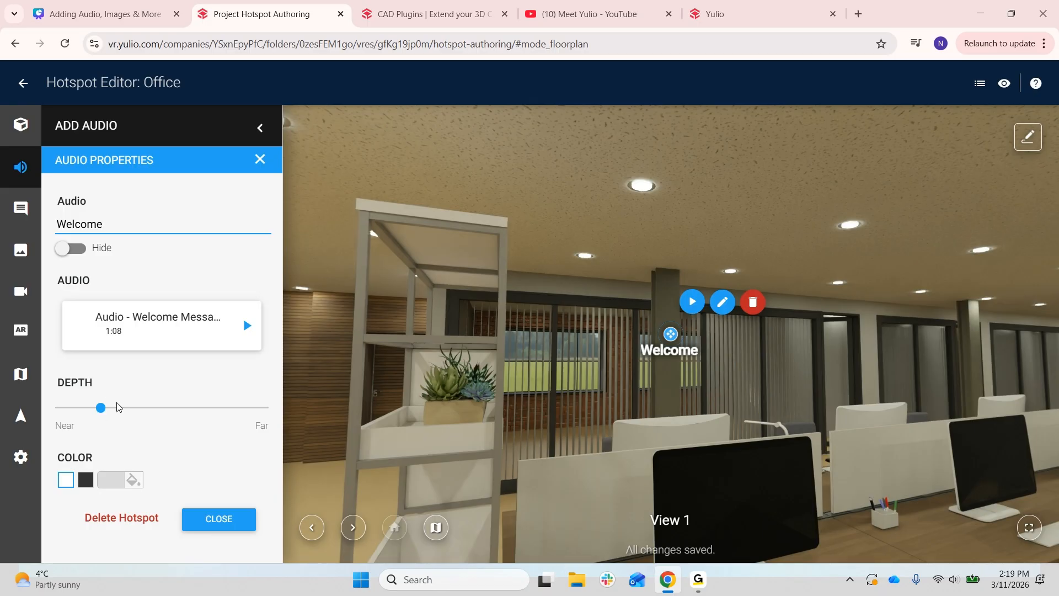
click(219, 520)
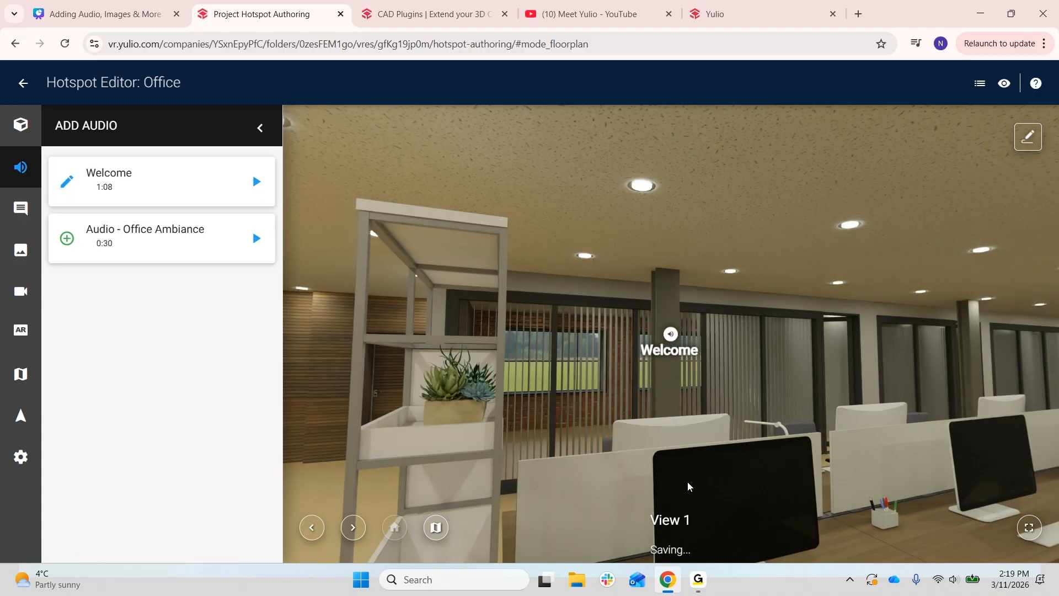
Delete the existing Try Yulio annotation hotspot from the View 1 scene and confirm the deletion
drag(767, 441, 511, 382)
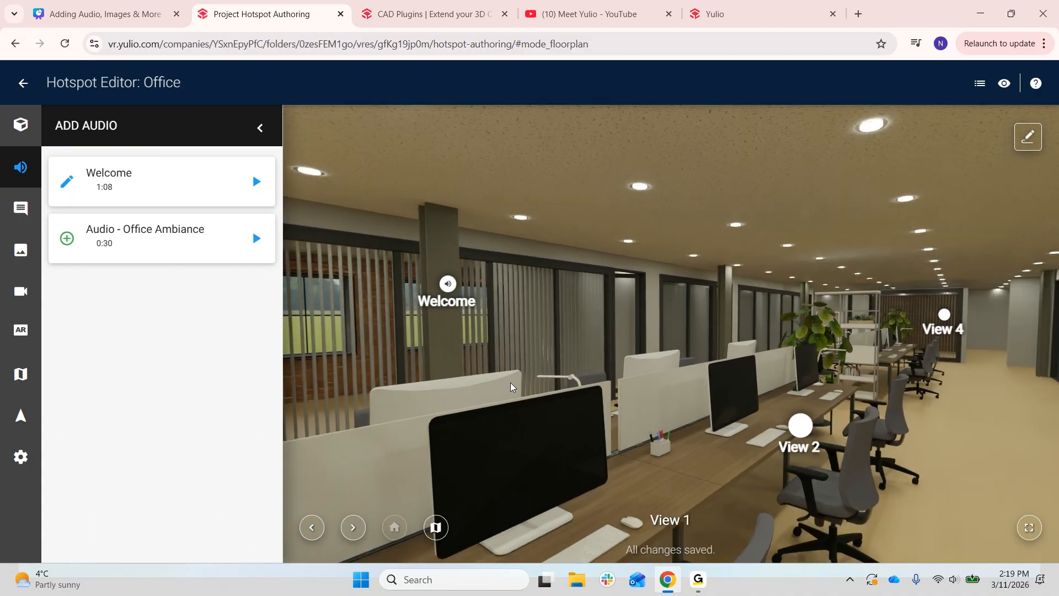
click(27, 210)
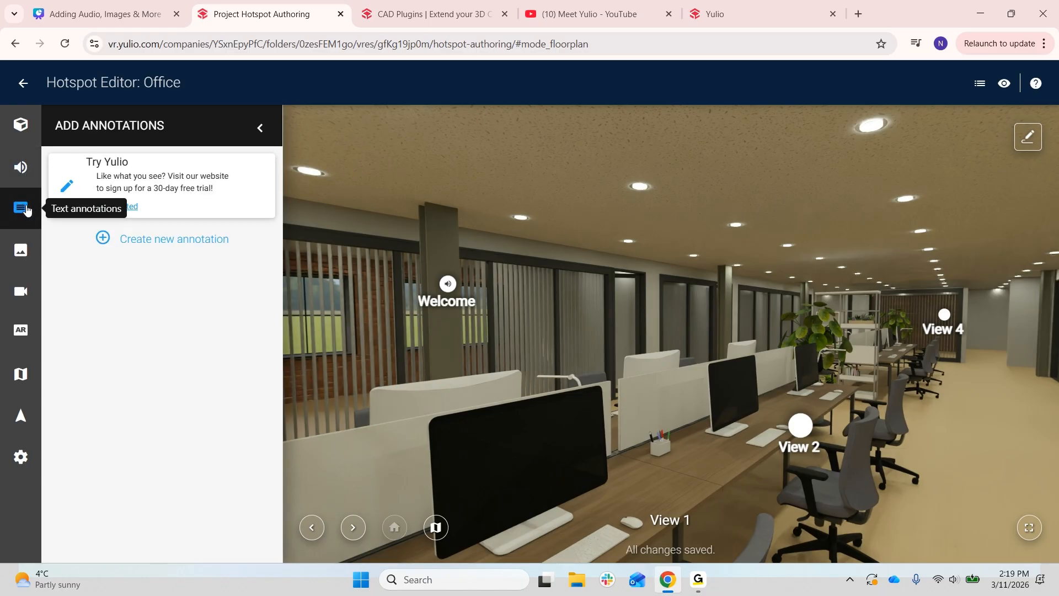
click(65, 191)
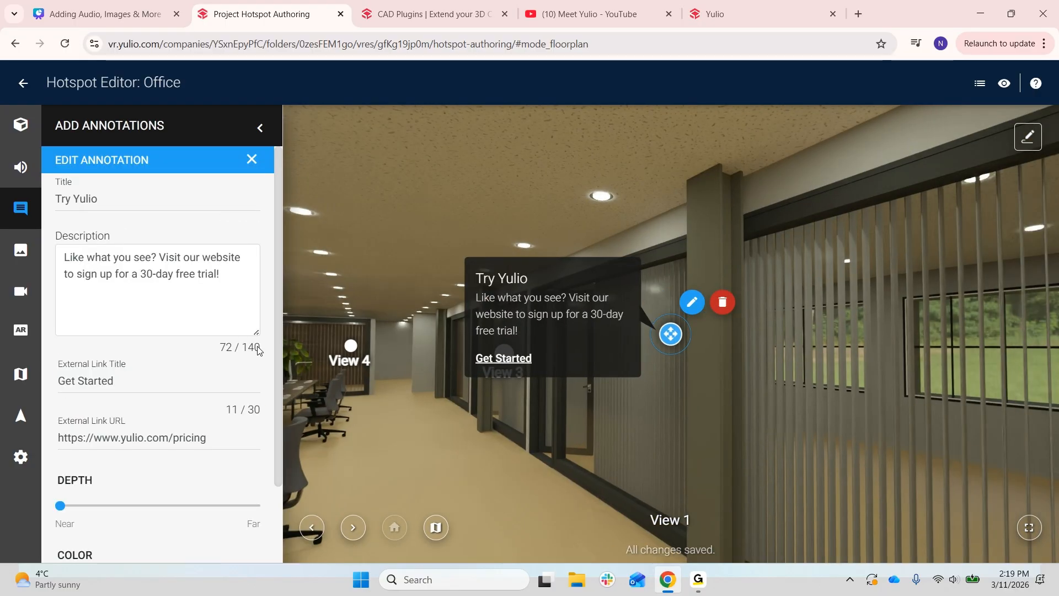
scroll(263, 535, down, 2)
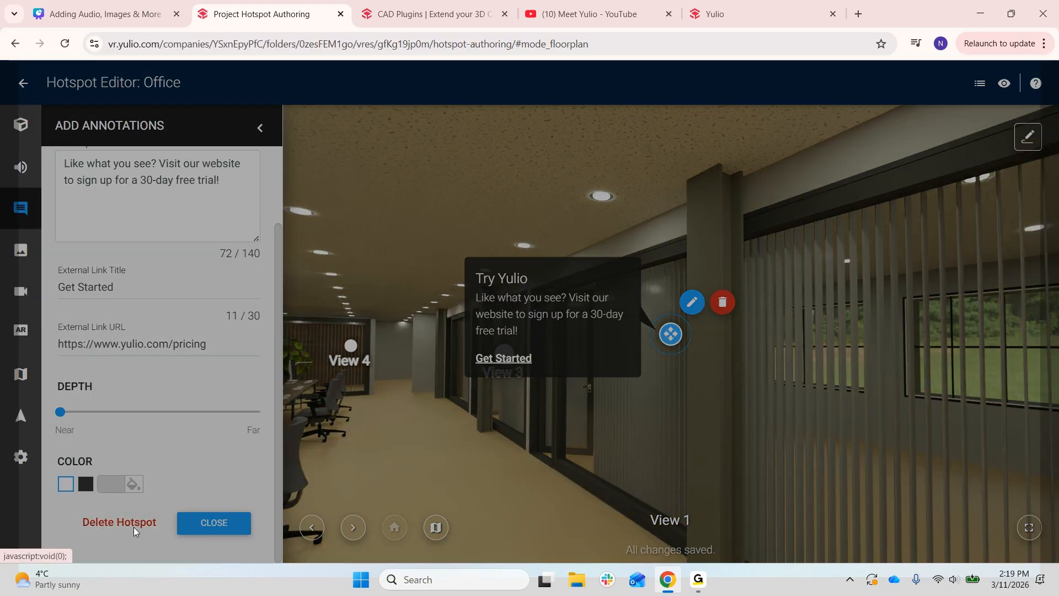
click(134, 524)
click(634, 200)
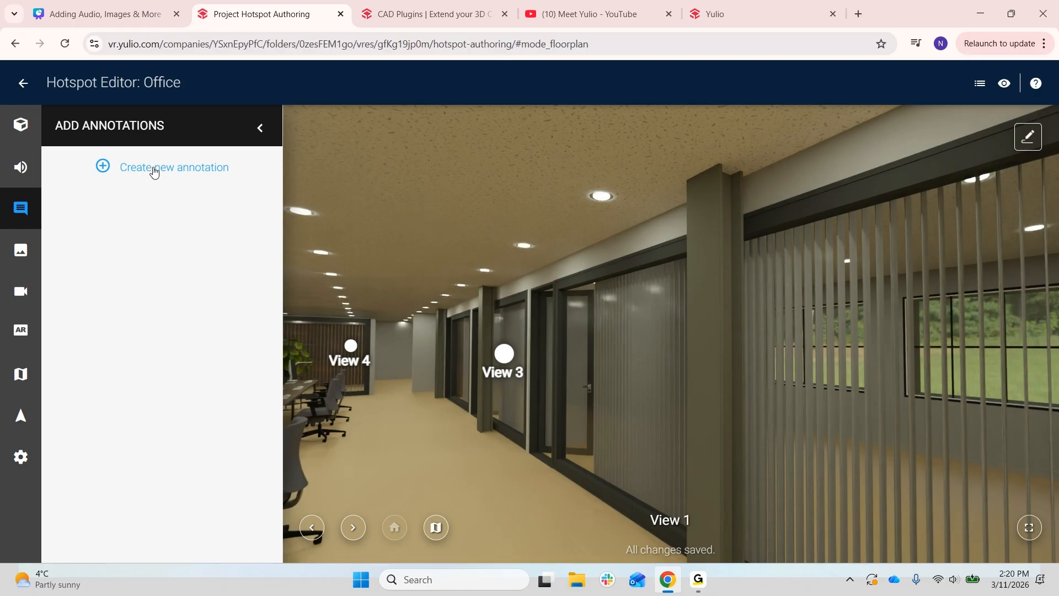
Create a new text annotation in View 1 and title it Try Yulio
click(154, 171)
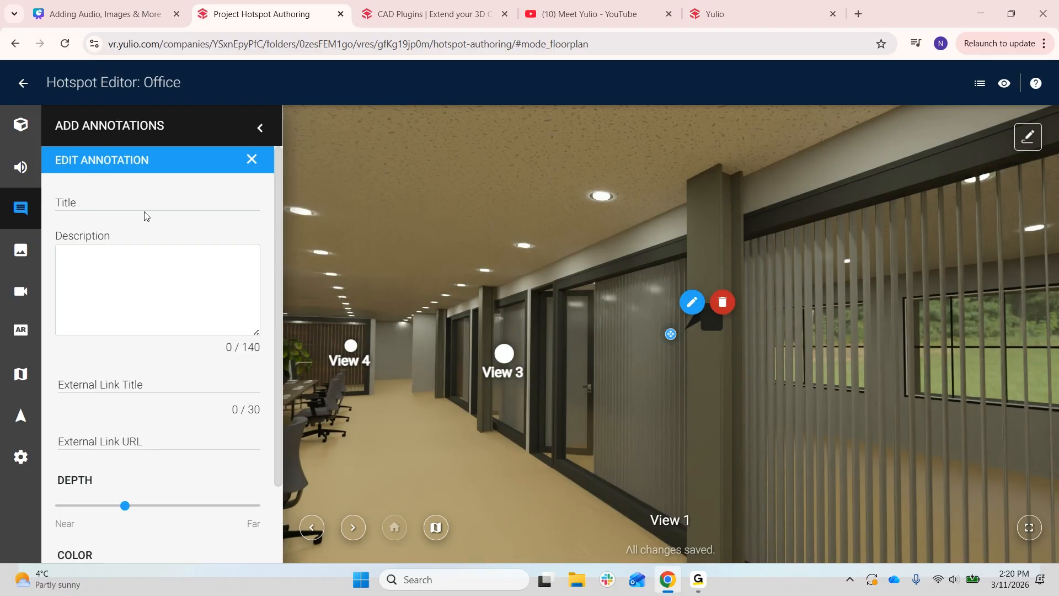
click(99, 201)
text(Tr)
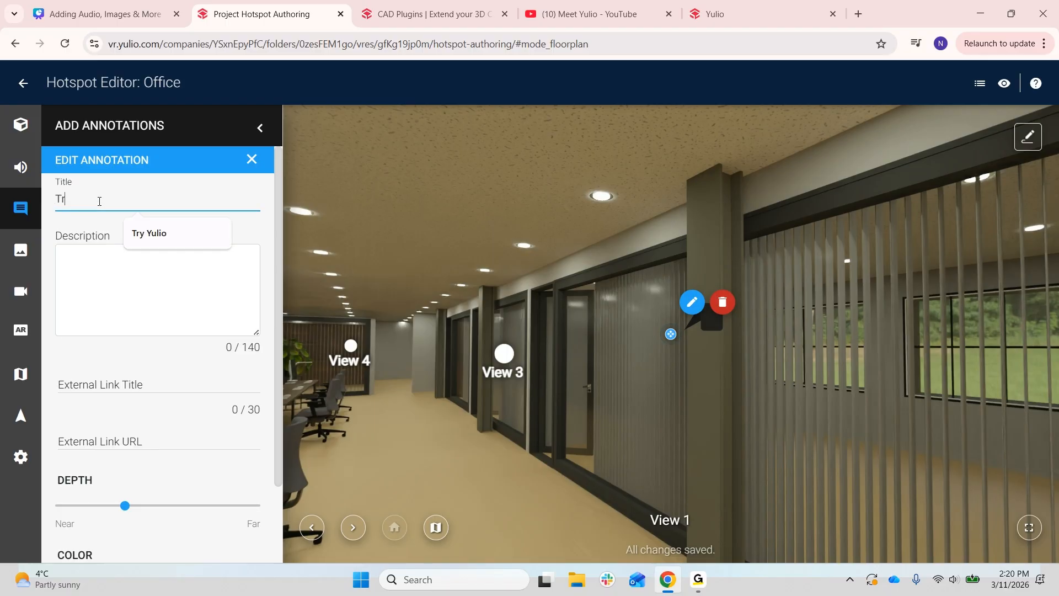
text(y Yulio)
Enter the annotation description "Like what you see? Visit our website to sign up for a 30-day free trial."
click(90, 265)
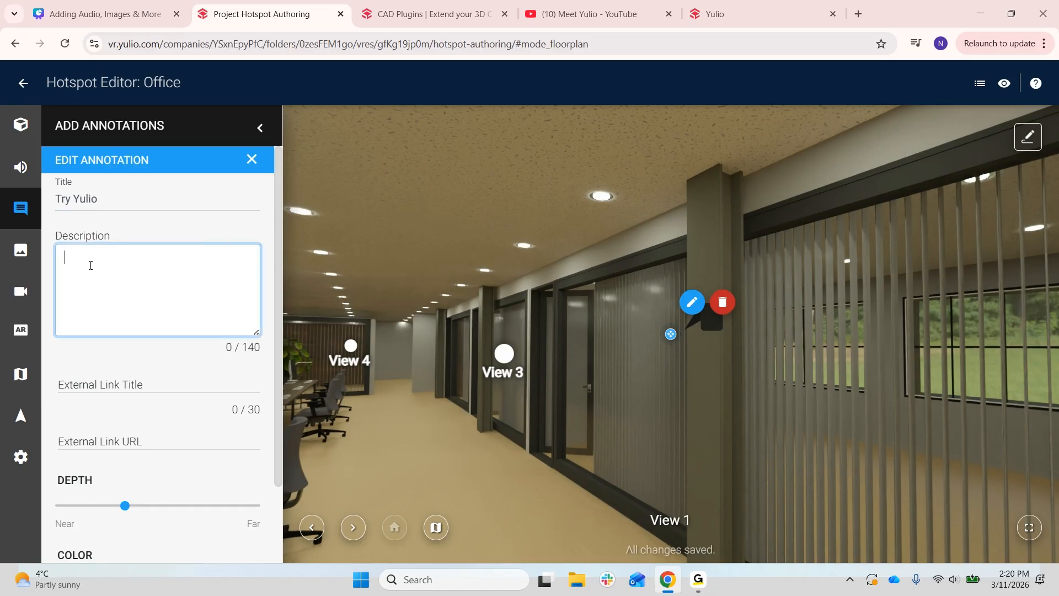
text(Like wha ty)
key(BackSpace)
key(BackSpace)
key(BackSpace)
text(t you see? Visit)
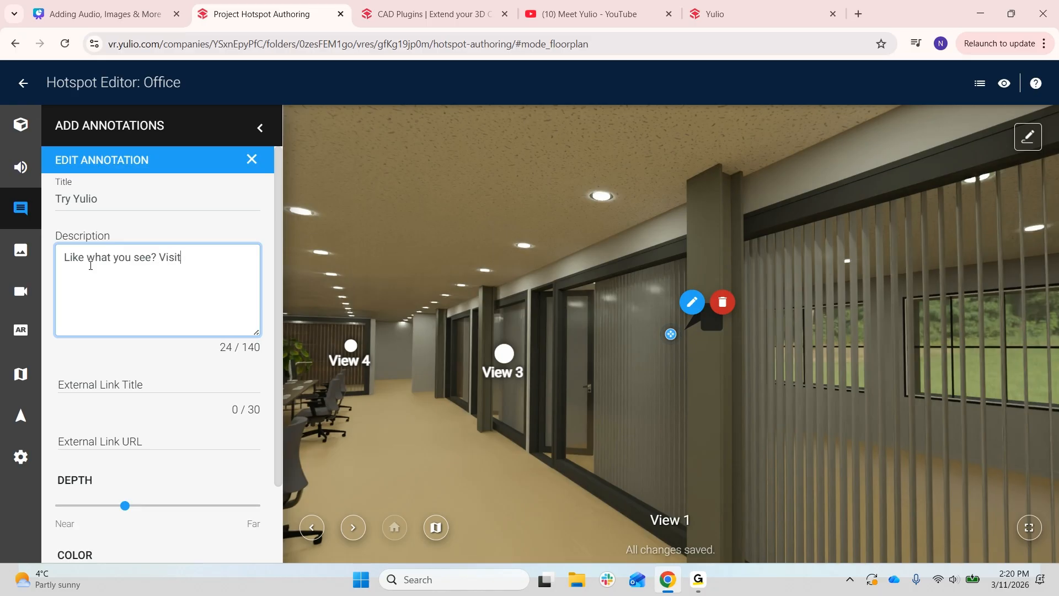
text( our website to sign up for a 30-day fre)
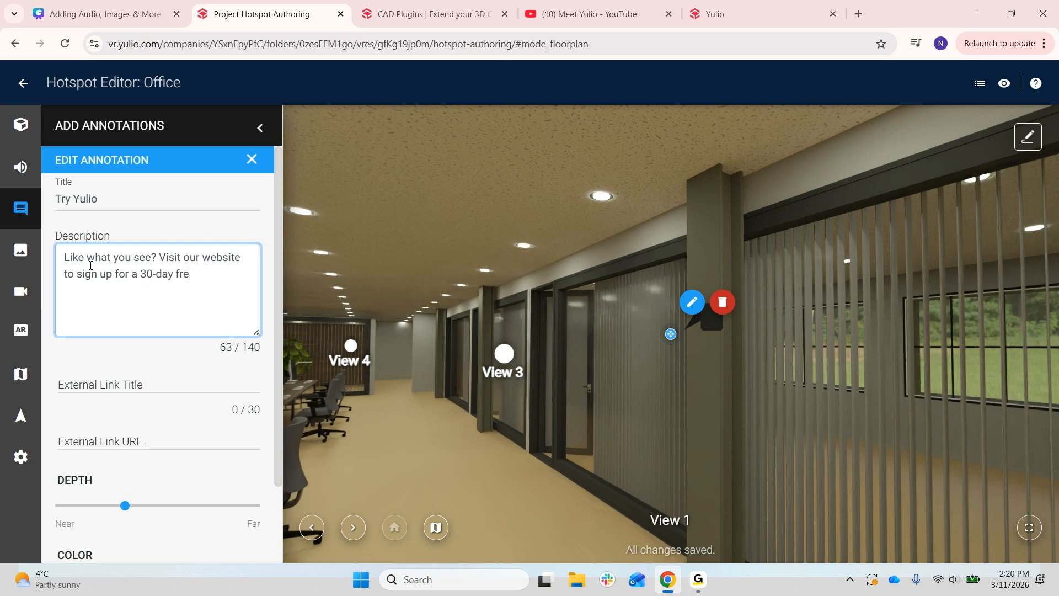
text(e rrial.)
Give the annotation an external link titled Get Started with the URL yulio.com/pricing
scroll(172, 327, down, 1)
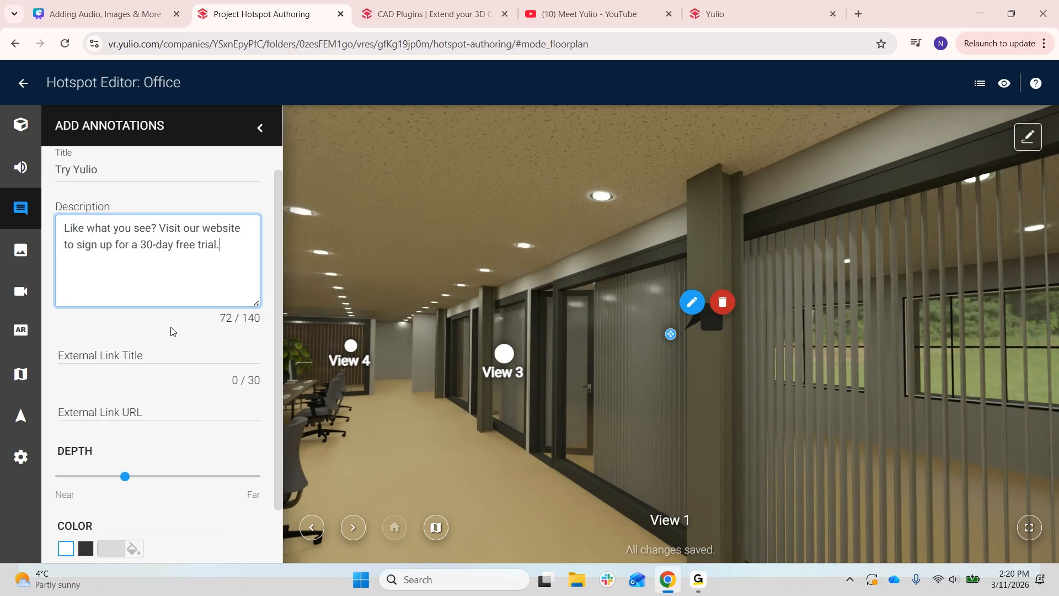
scroll(171, 331, down, 2)
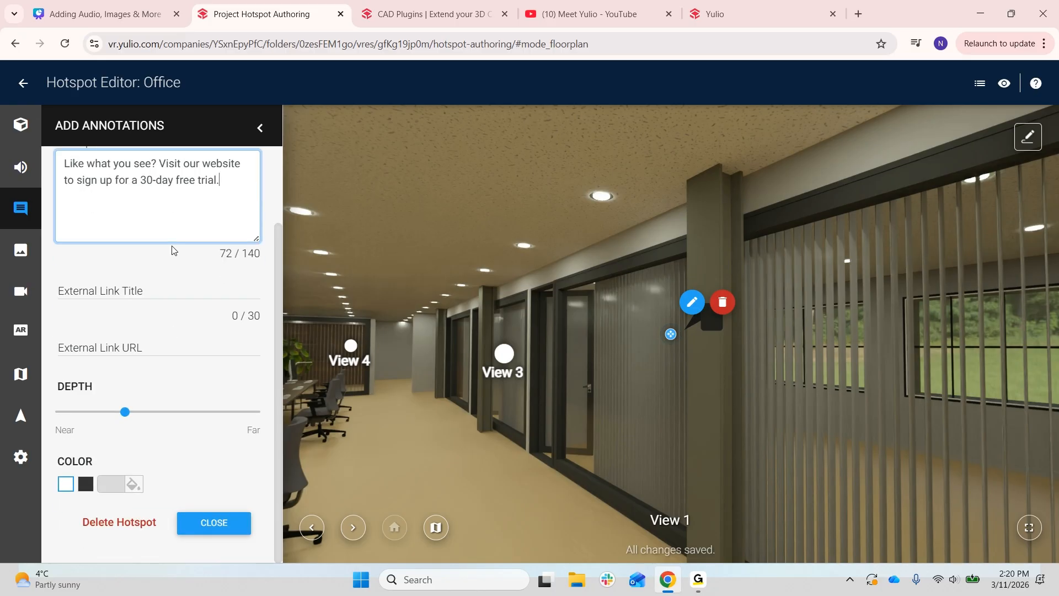
click(137, 282)
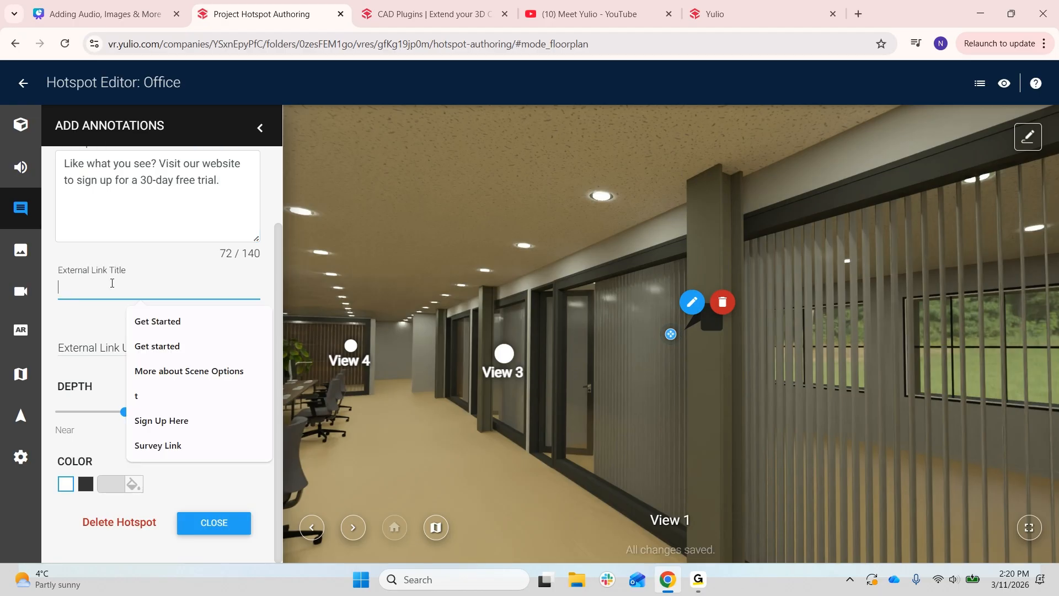
click(187, 330)
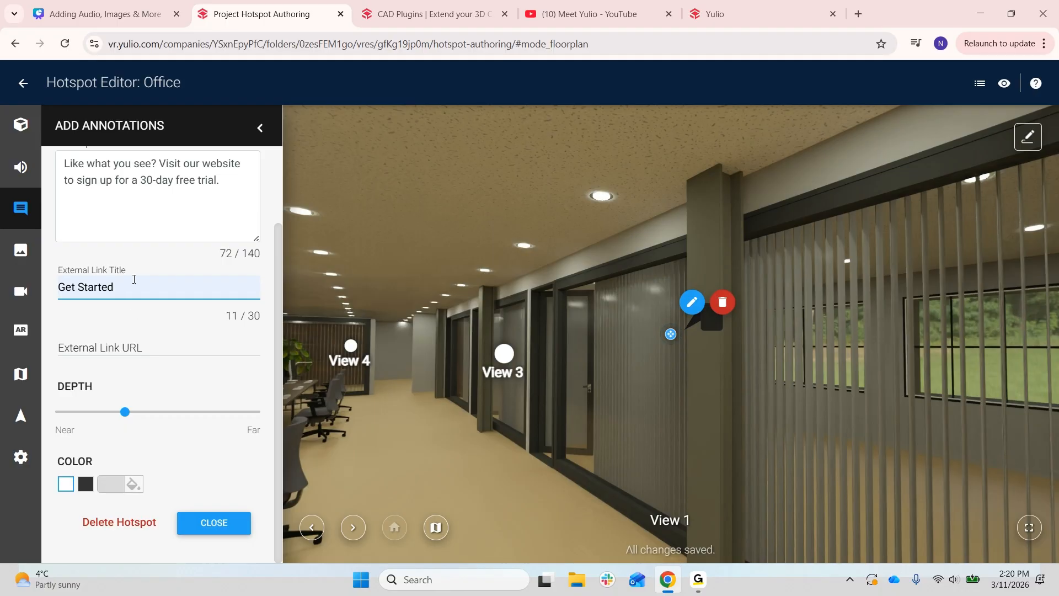
drag(120, 290, 56, 294)
click(79, 318)
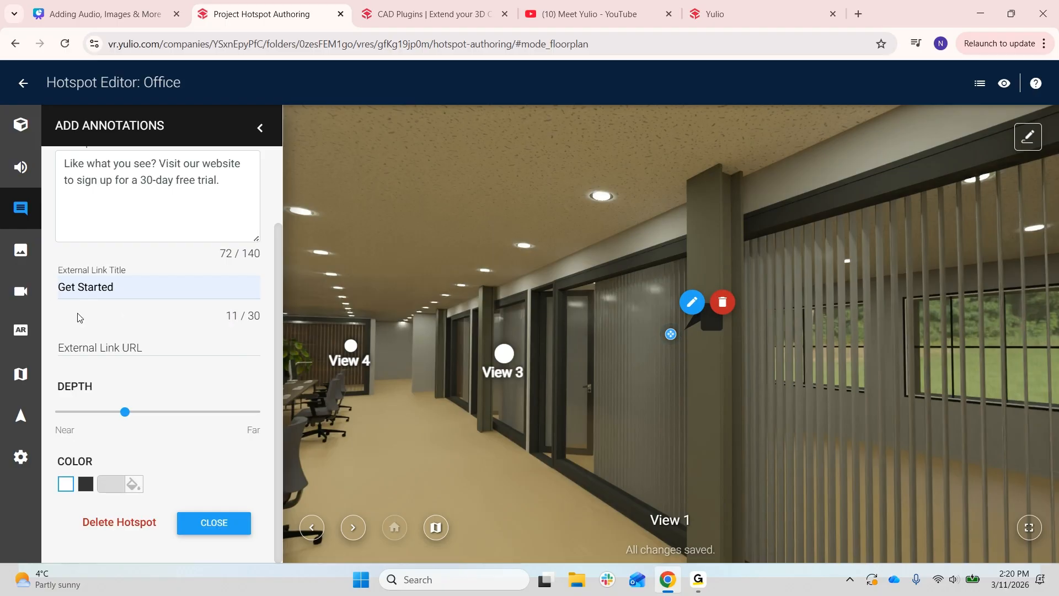
click(100, 344)
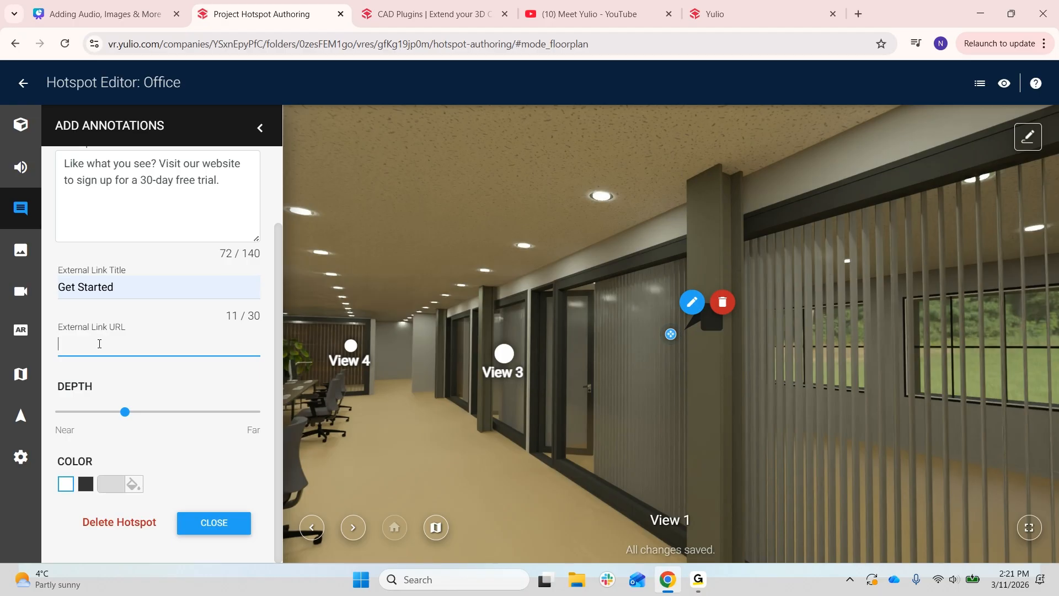
text(yulio.com/)
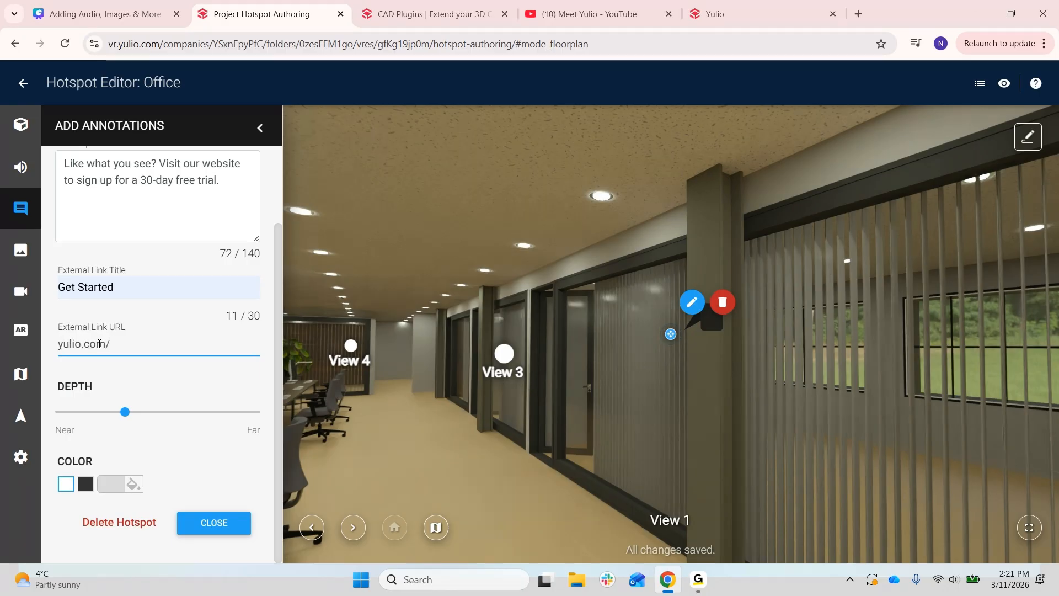
text(pricing)
click(160, 317)
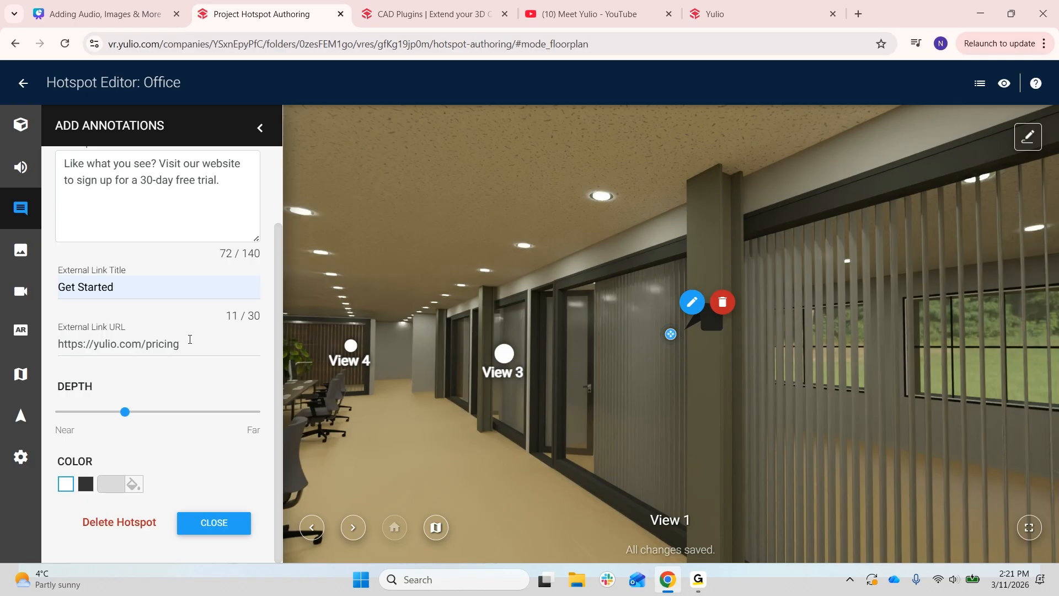
Set the annotation's depth nearer to the viewer, position its hotspot on the column beside the slatted glass wall and close its properties
drag(126, 412, 74, 420)
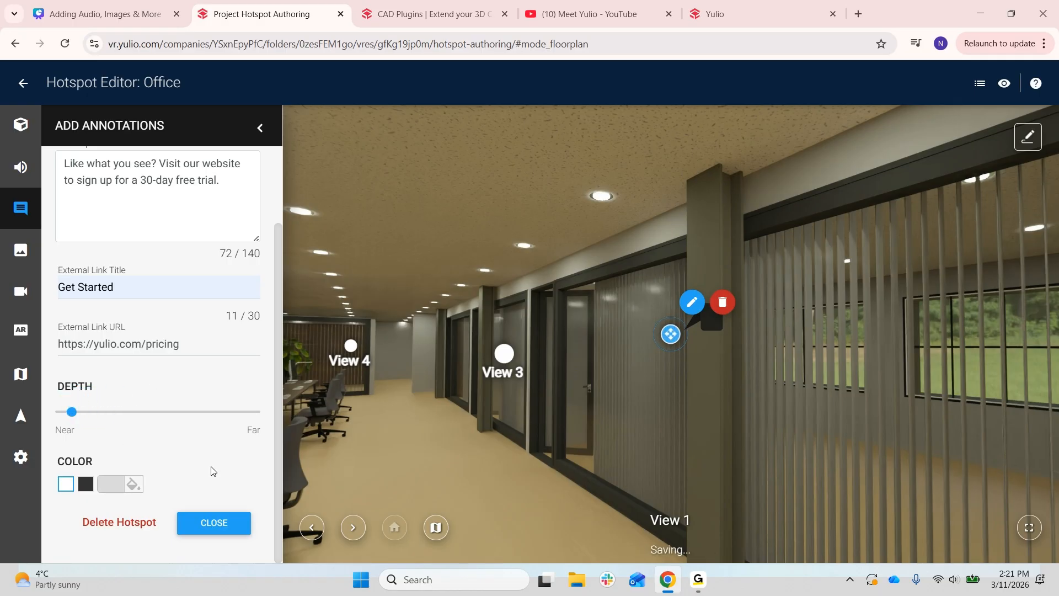
mouse_move(670, 341)
mouse_down()
mouse_move(722, 312)
mouse_move(745, 314)
mouse_move(699, 318)
mouse_up()
click(221, 528)
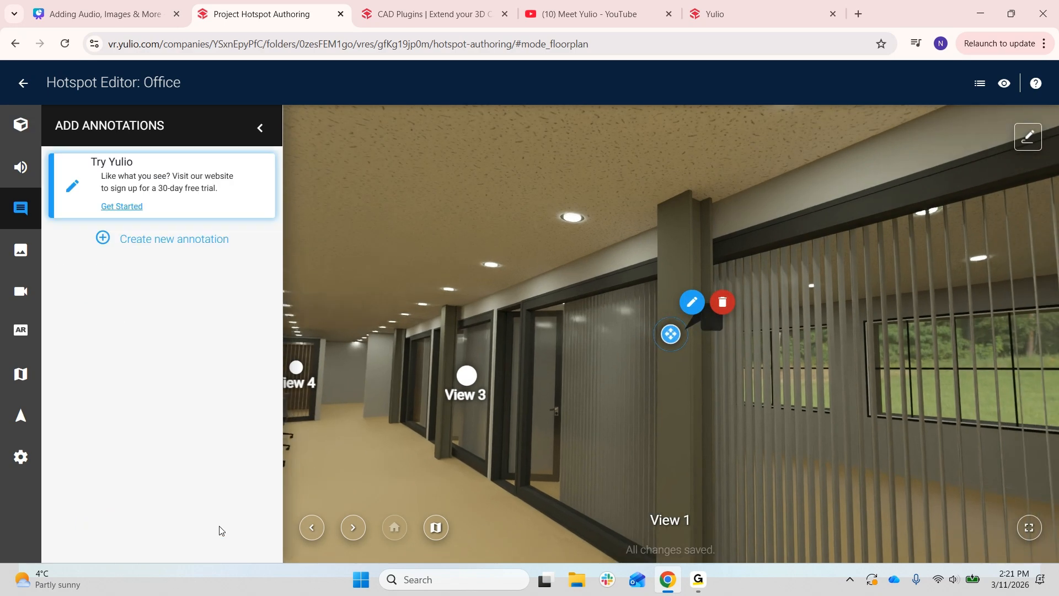
mouse_move(455, 490)
mouse_down()
mouse_move(461, 458)
mouse_move(650, 445)
mouse_up()
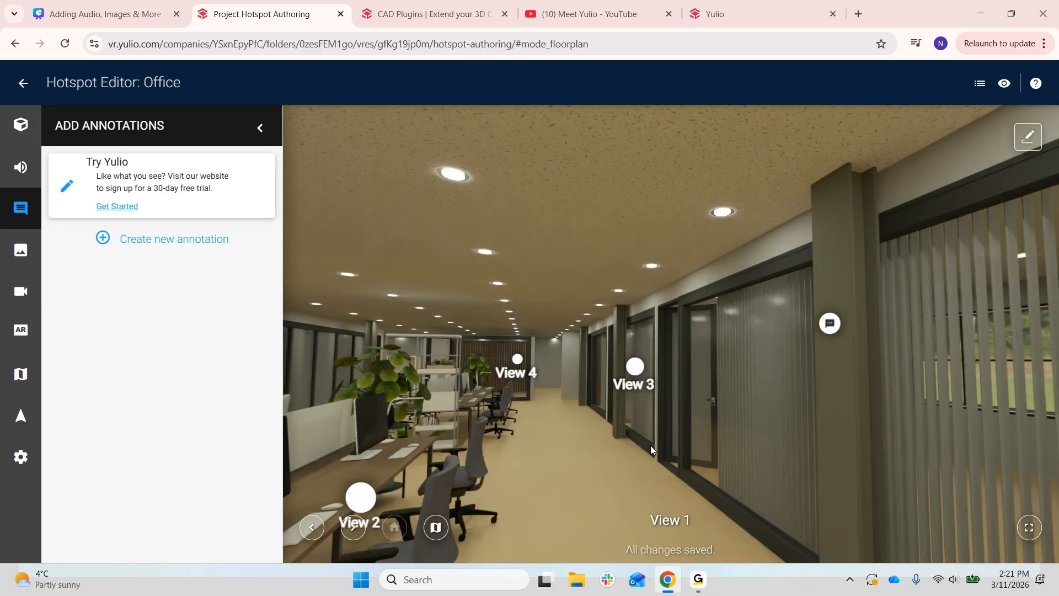
Go to the View 2 scene and place the Lavoro by National image as a hotspot on the nearest office chair's backrest
click(23, 250)
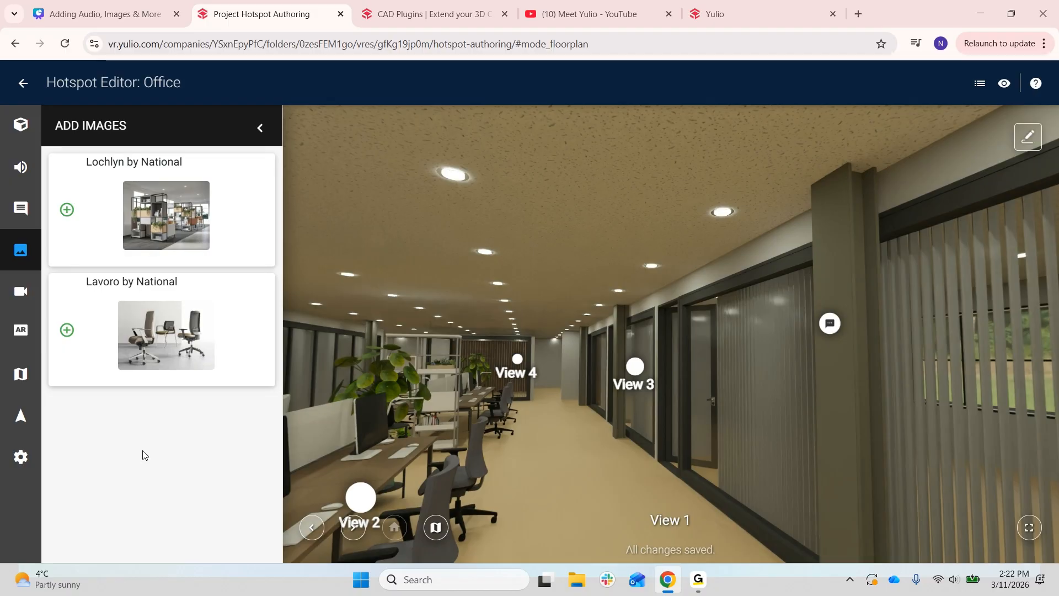
drag(384, 396, 547, 338)
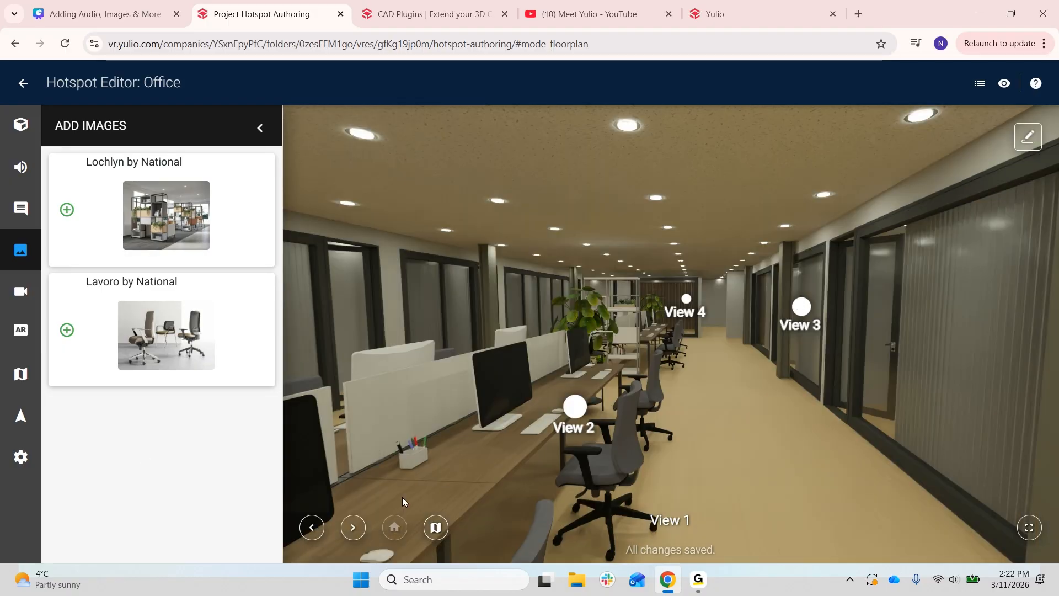
click(354, 527)
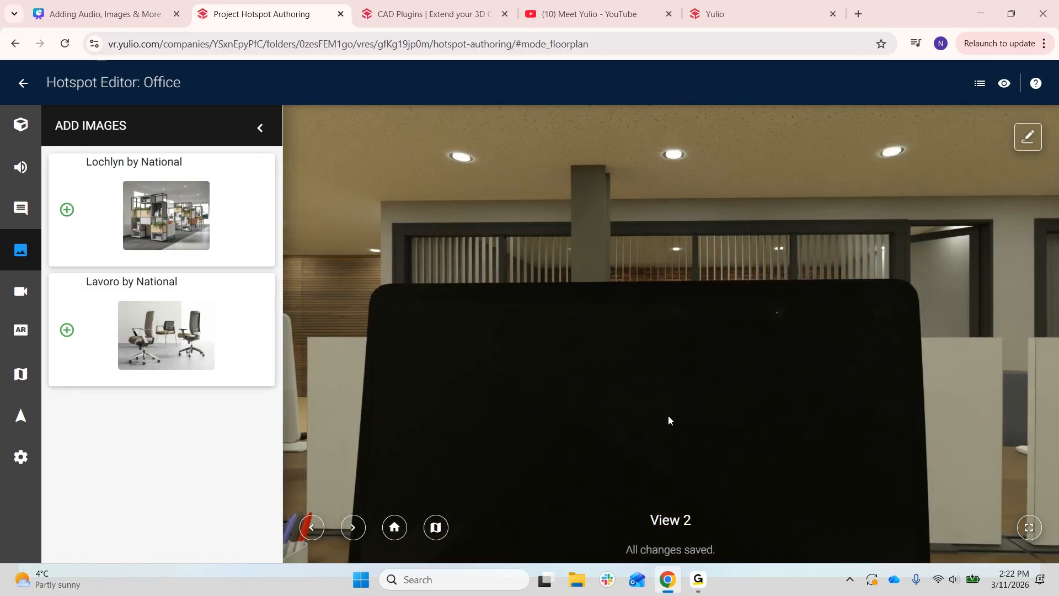
drag(668, 419, 622, 349)
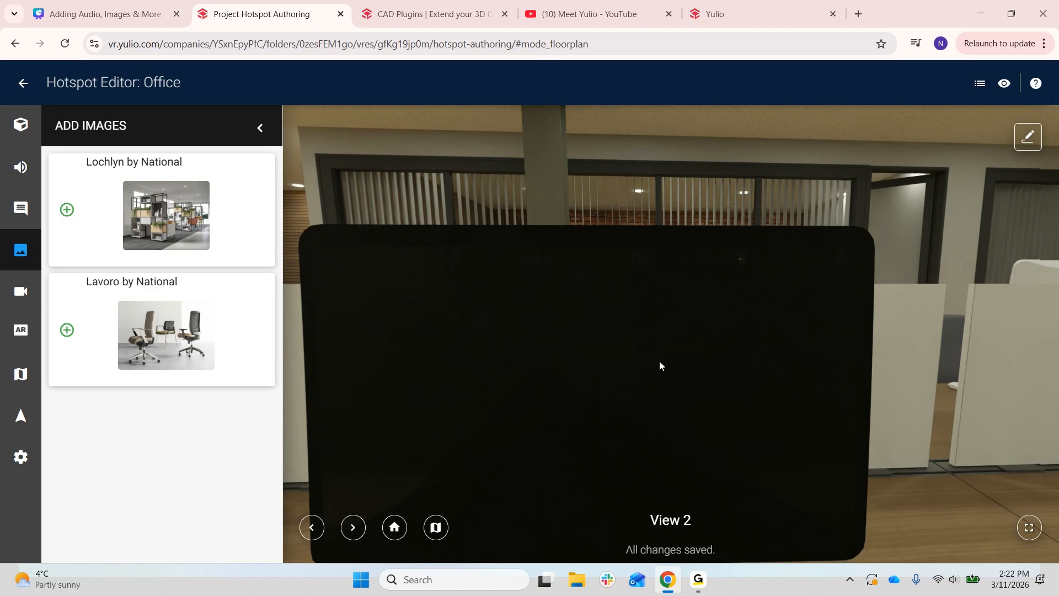
drag(698, 378, 475, 427)
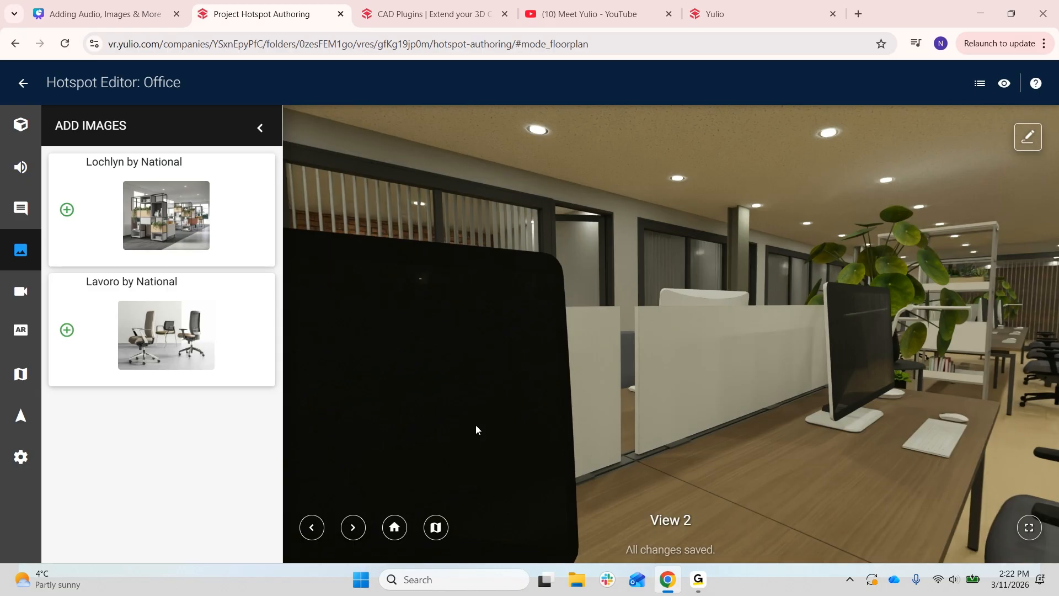
drag(578, 427, 410, 319)
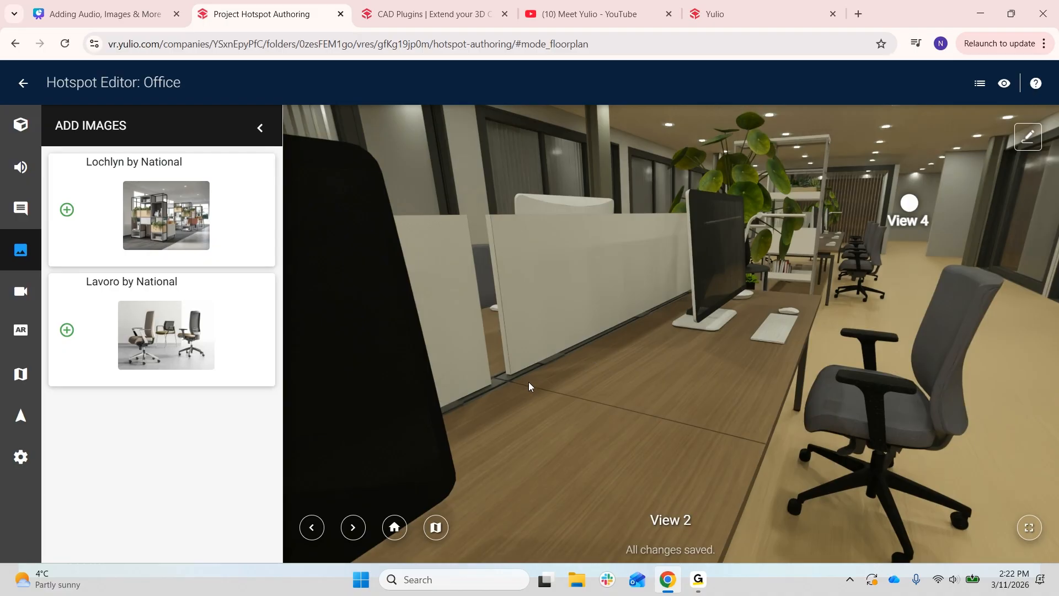
drag(530, 385, 648, 369)
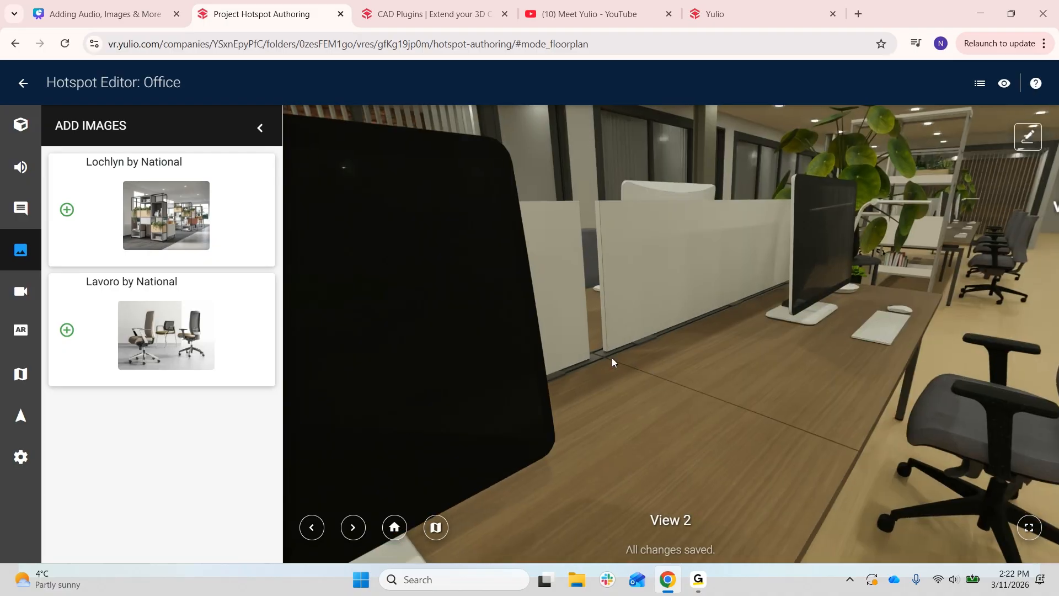
drag(725, 361, 620, 377)
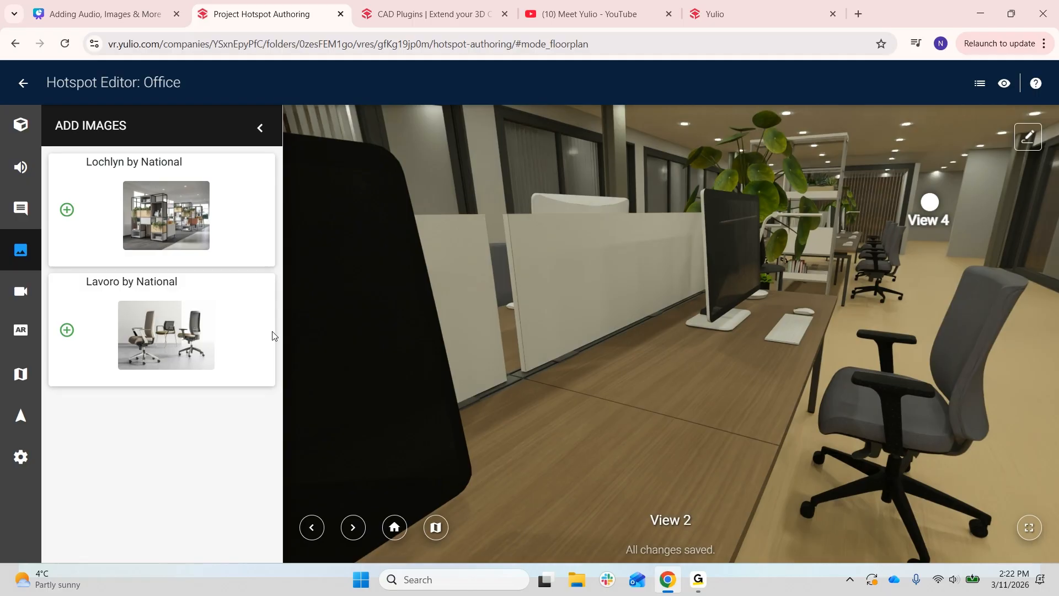
drag(497, 358, 440, 370)
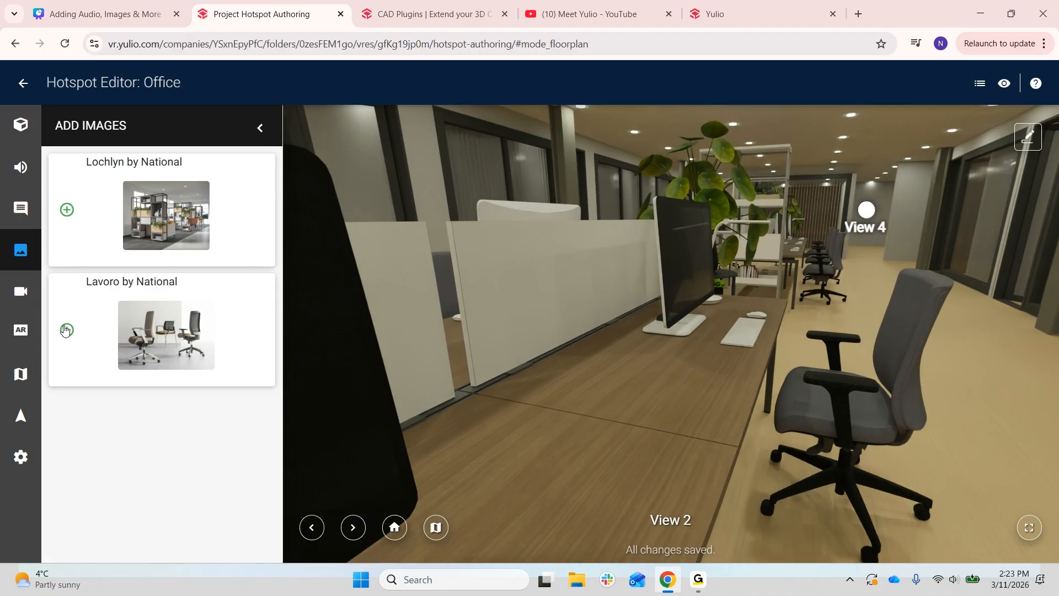
drag(65, 330, 834, 338)
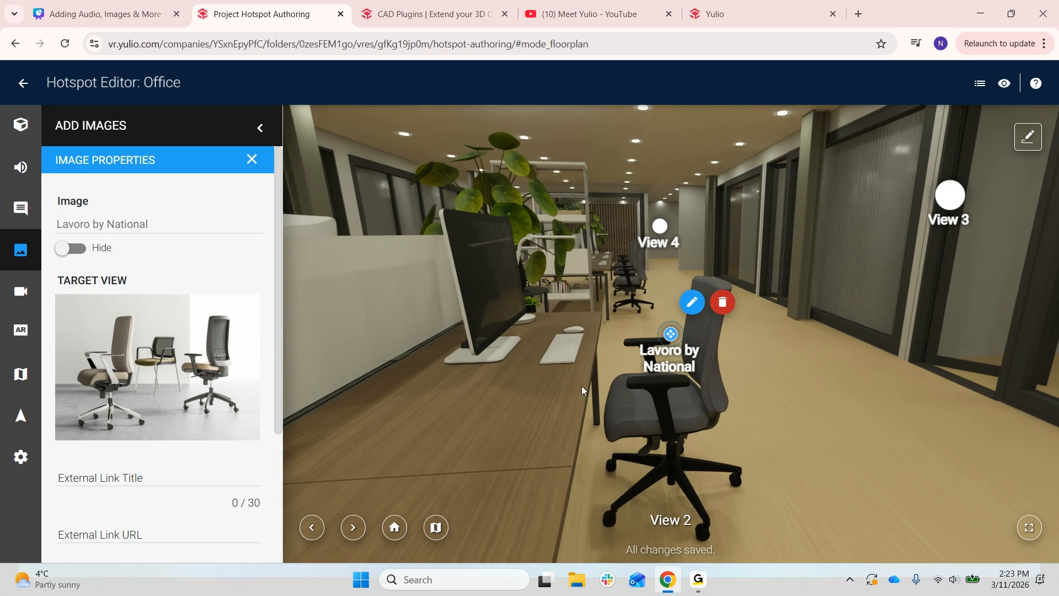
drag(671, 339, 726, 339)
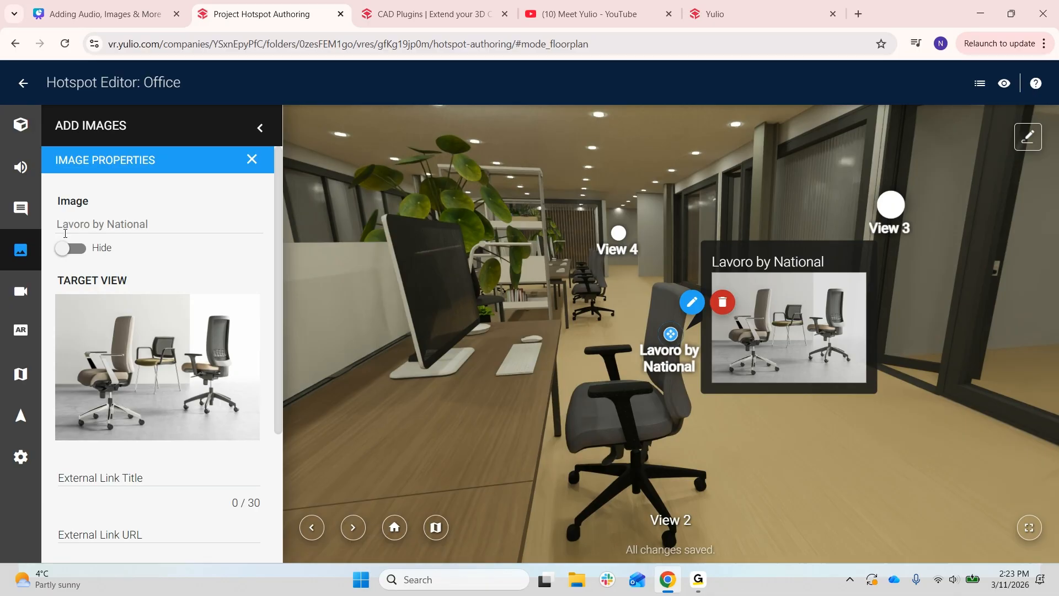
Hide the Lavoro by National hotspot's name label and set its depth to the nearest setting
click(69, 248)
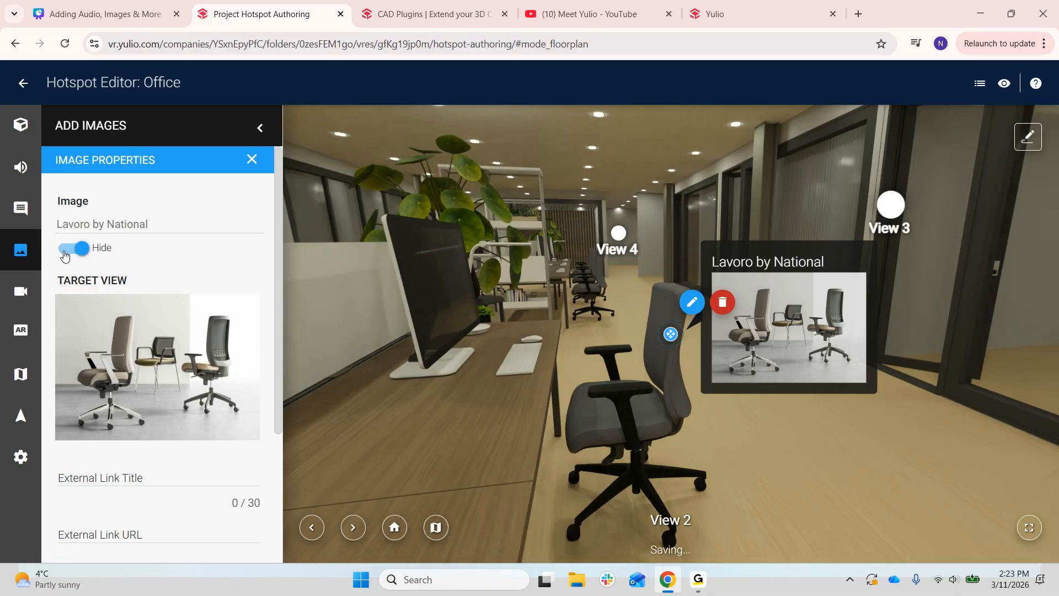
scroll(129, 280, down, 2)
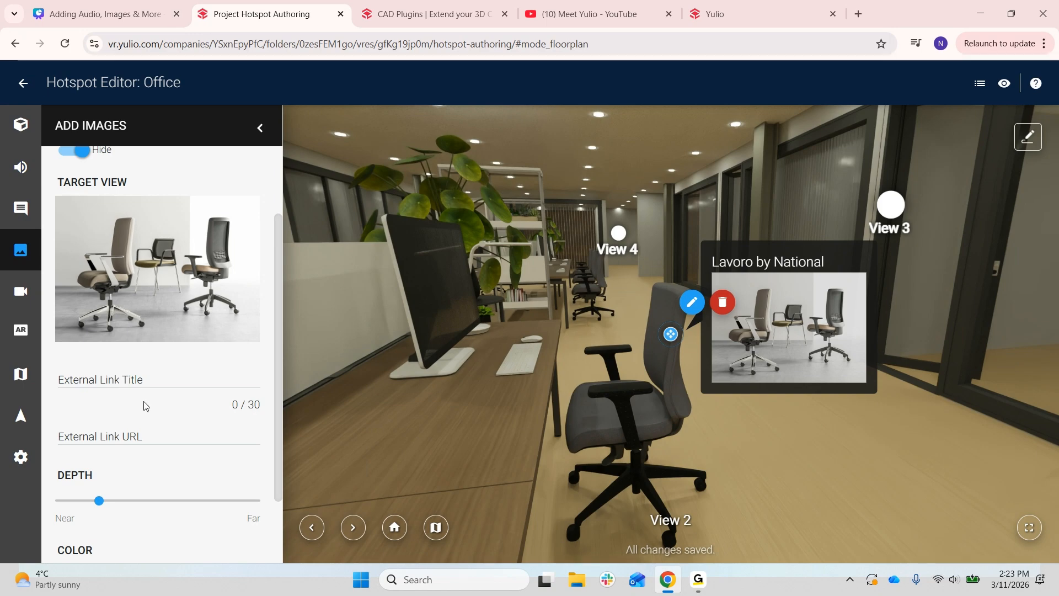
scroll(145, 405, down, 2)
drag(102, 420, 55, 426)
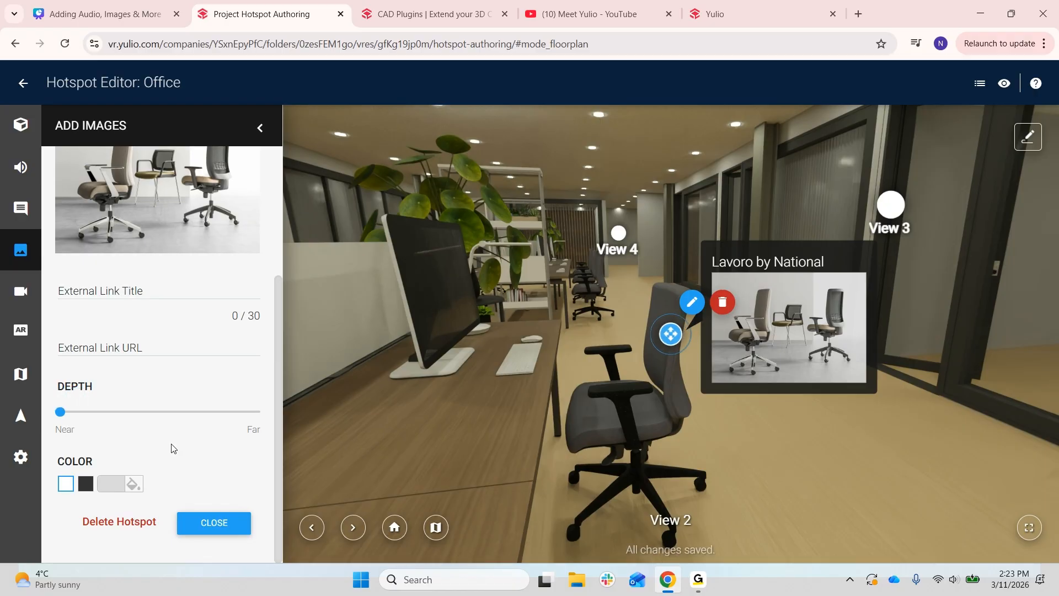
Close the Lavoro by National image's properties and check its hotspot on the chair in View 2
click(224, 522)
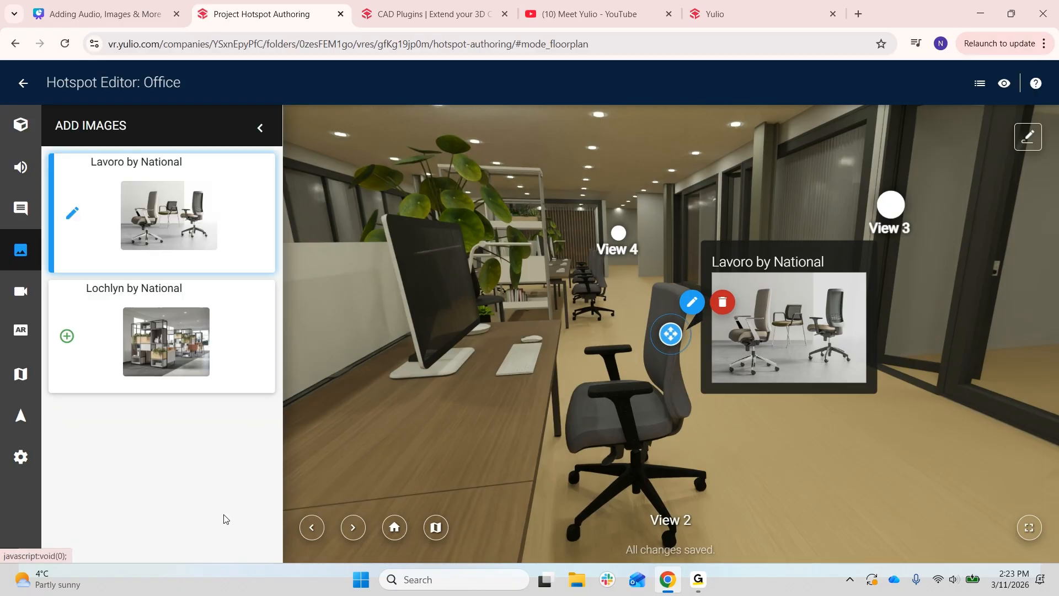
drag(658, 415, 670, 488)
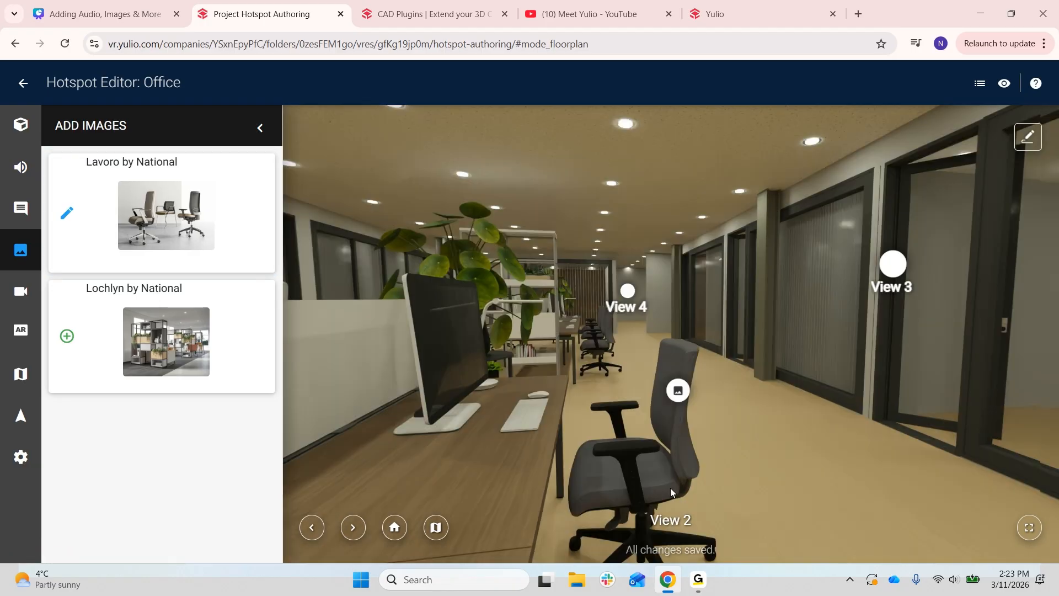
drag(464, 380, 516, 373)
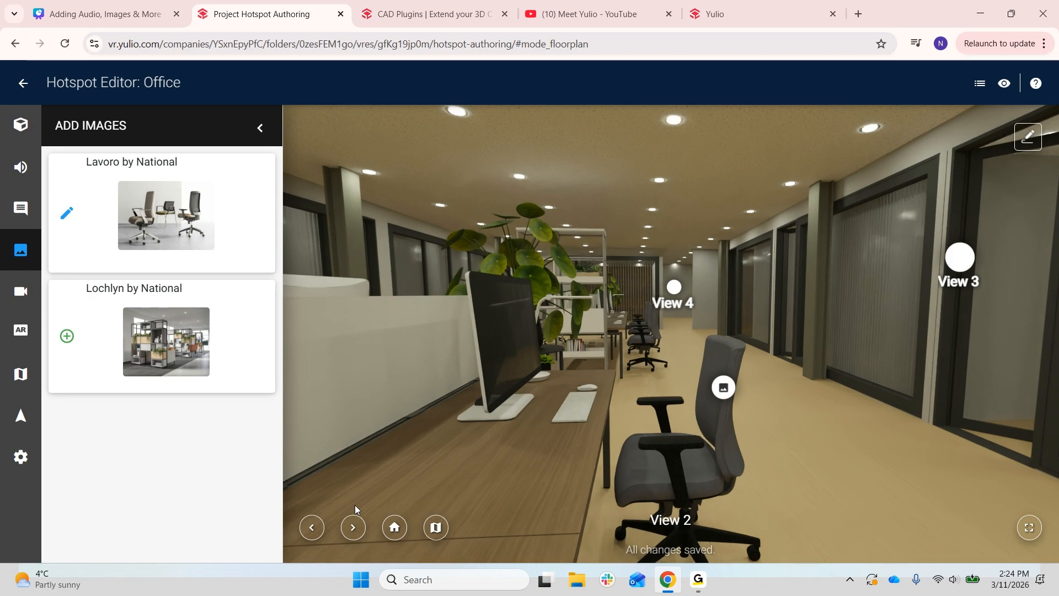
Go to the View 3 scene and select the Lochlyn by National image hotspot on the white shelving unit
click(356, 526)
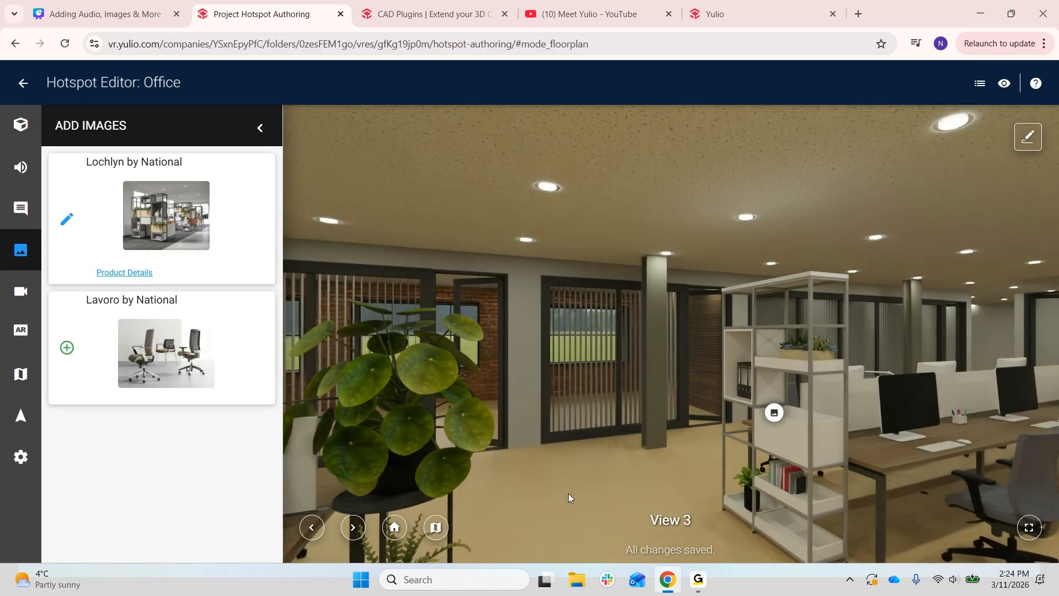
drag(625, 495, 541, 453)
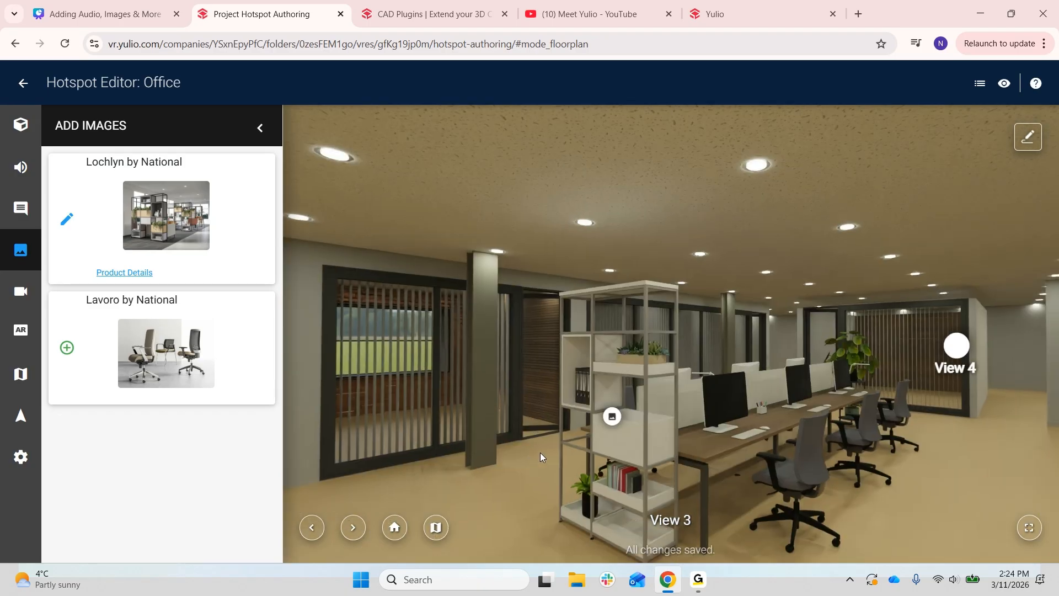
click(614, 417)
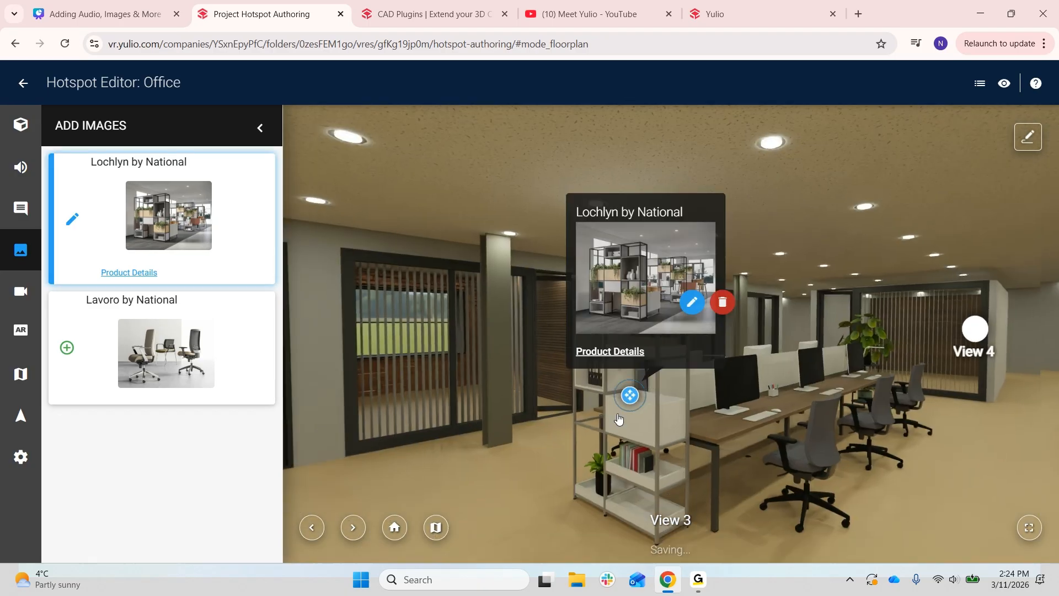
Examine the Lochlyn by National hotspot's name visibility, Product Details link, depth and color properties, then close them
click(72, 219)
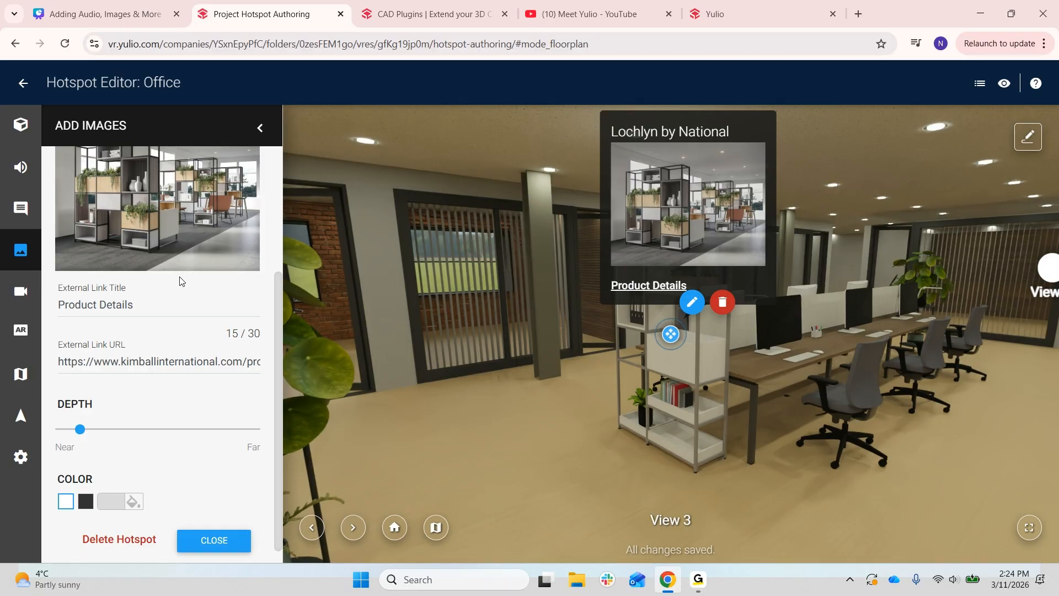
scroll(180, 276, up, 3)
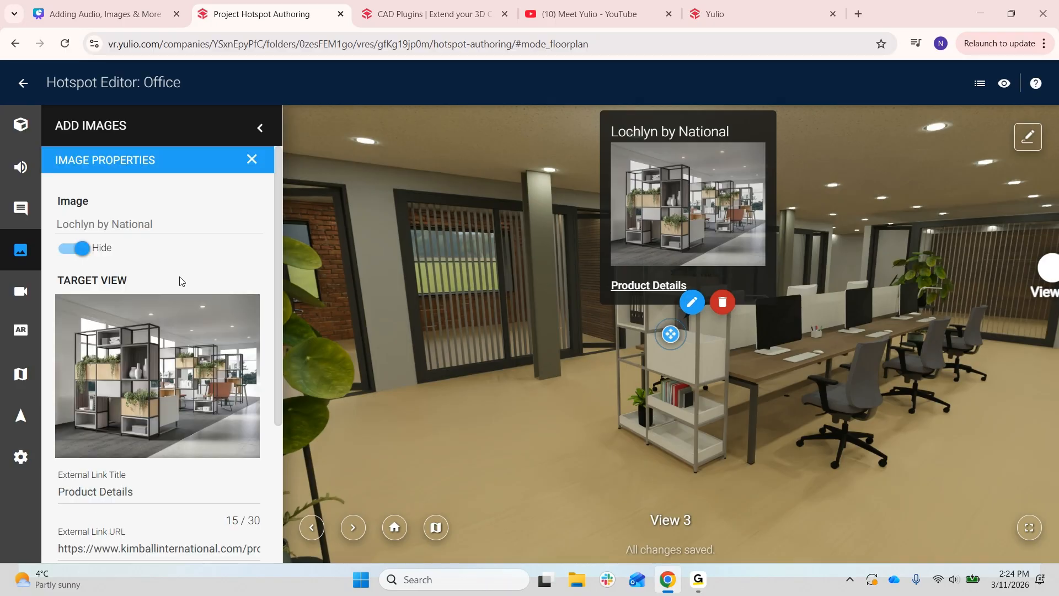
click(671, 422)
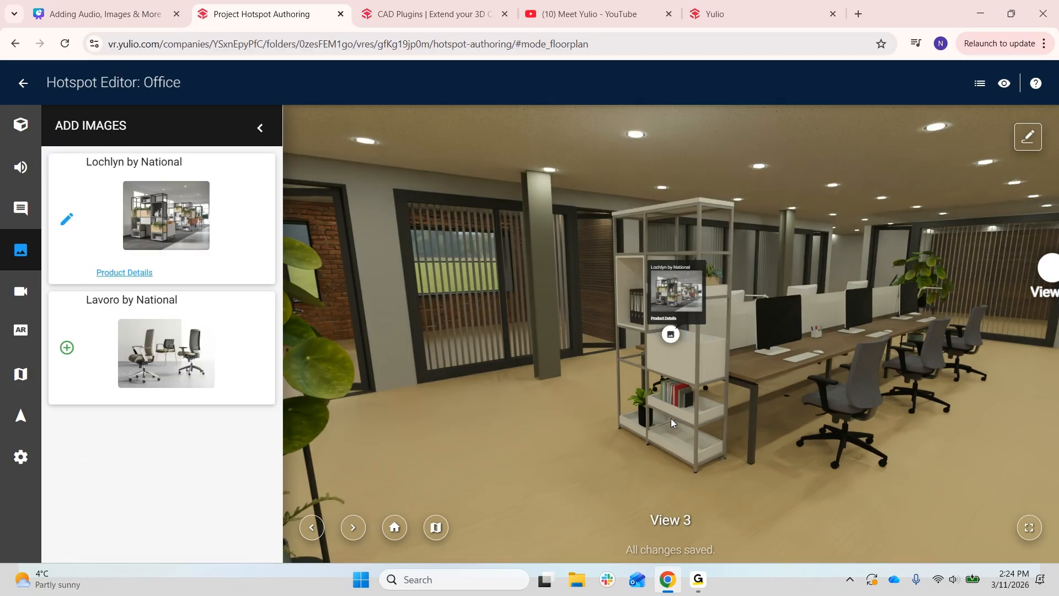
click(67, 223)
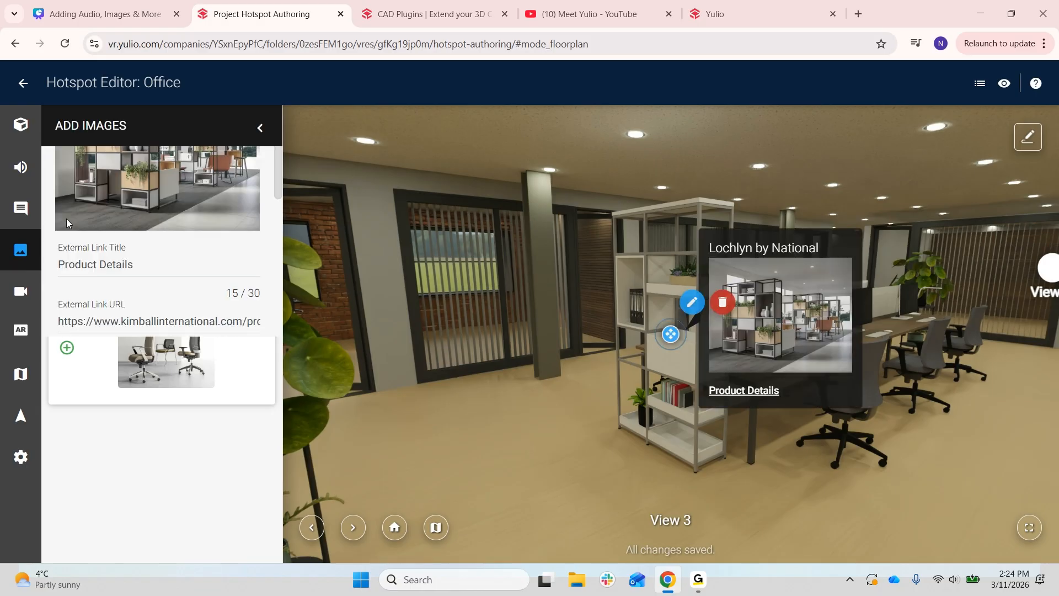
scroll(156, 349, up, 3)
scroll(174, 381, down, 1)
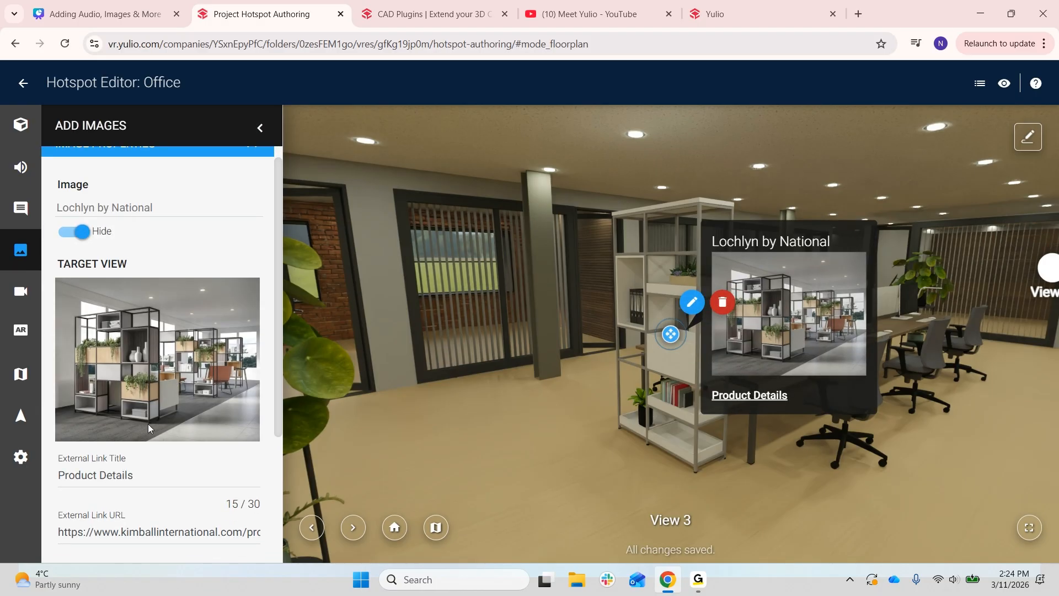
scroll(150, 428, down, 2)
scroll(138, 418, down, 1)
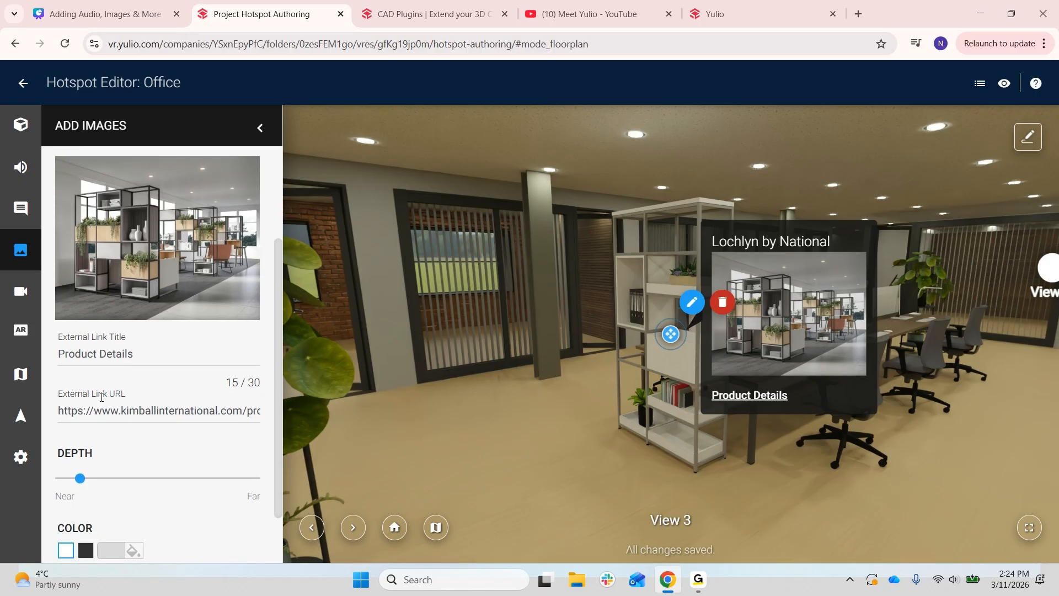
scroll(101, 397, down, 1)
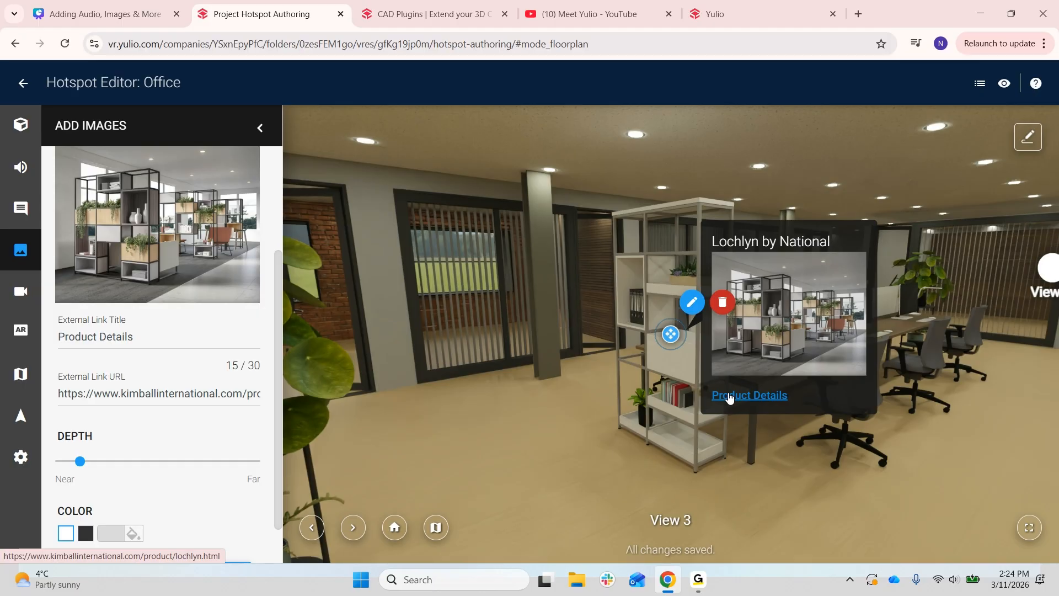
scroll(127, 479, down, 1)
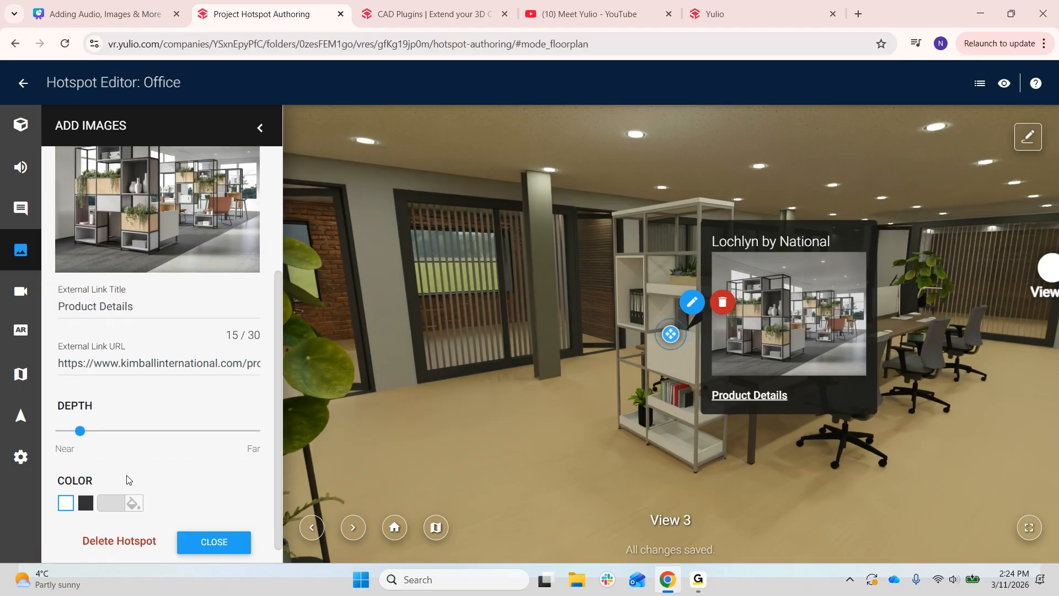
click(236, 541)
Return from View 3 to the View 2 scene by following its scene hotspot above the desks
drag(450, 335, 621, 349)
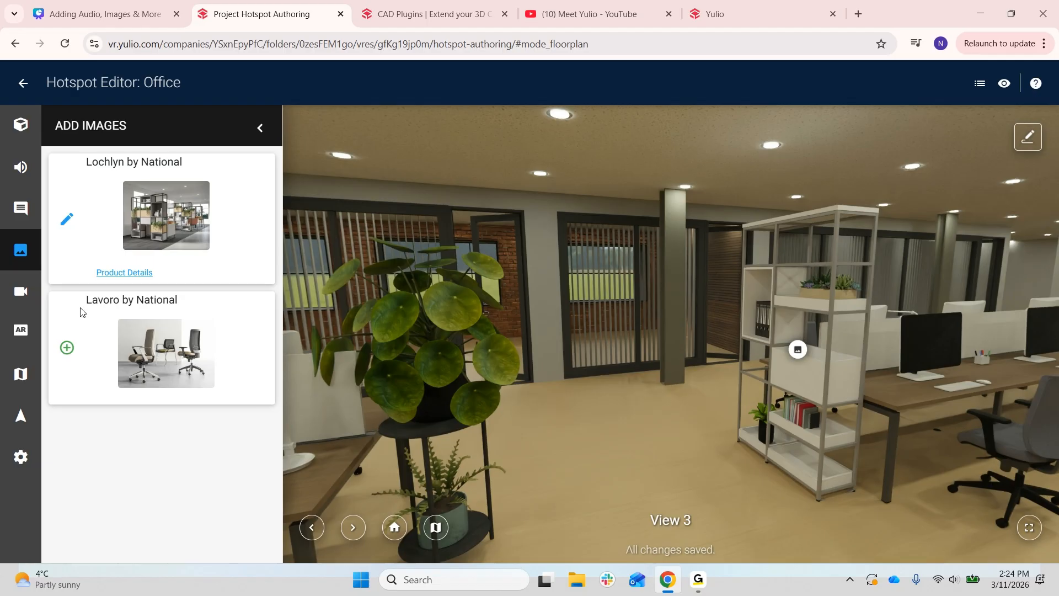
click(17, 295)
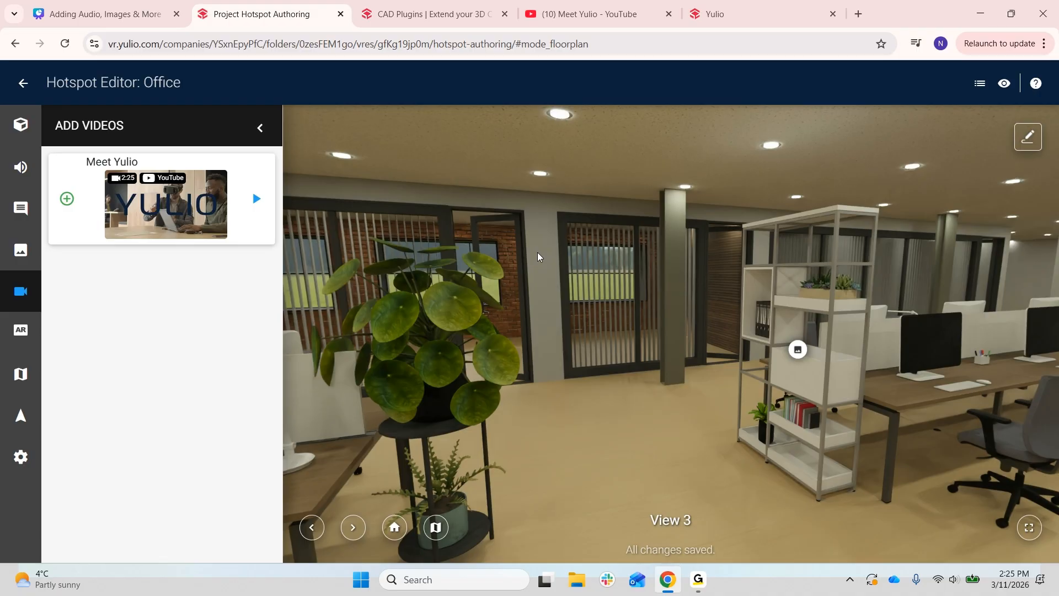
drag(537, 252, 853, 410)
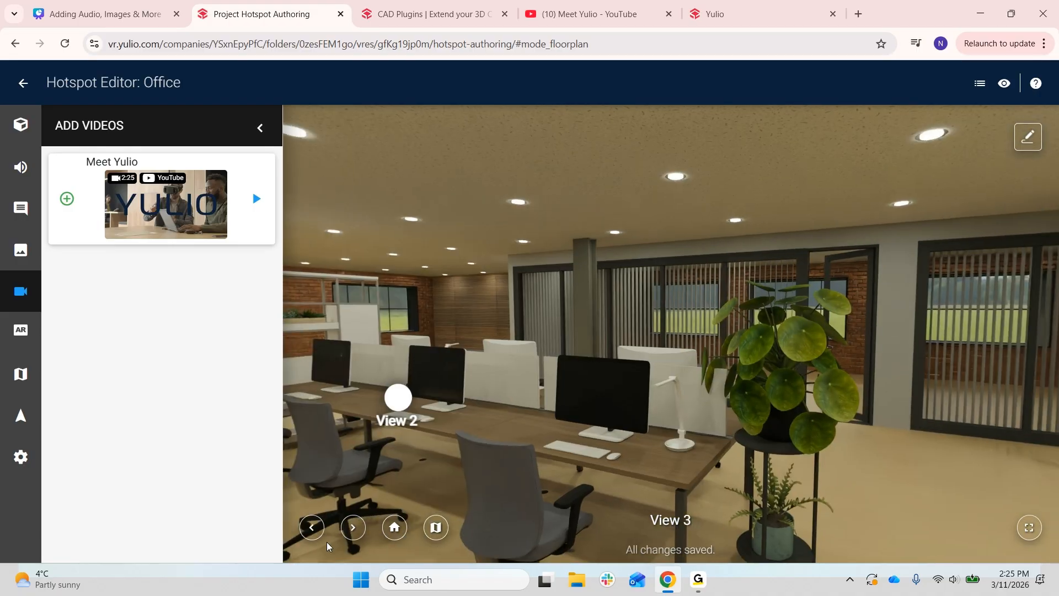
click(399, 397)
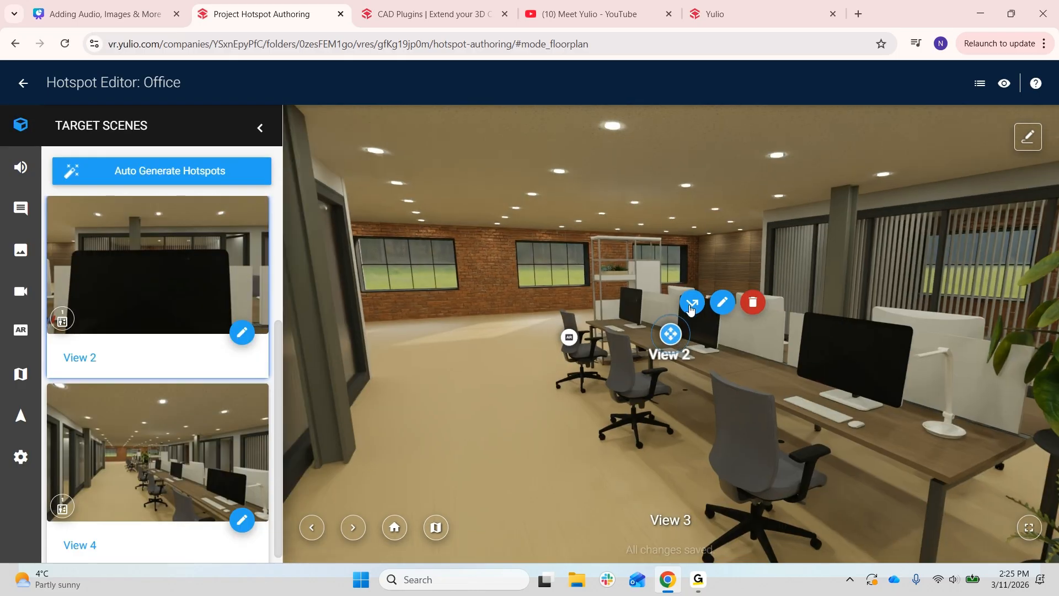
click(690, 305)
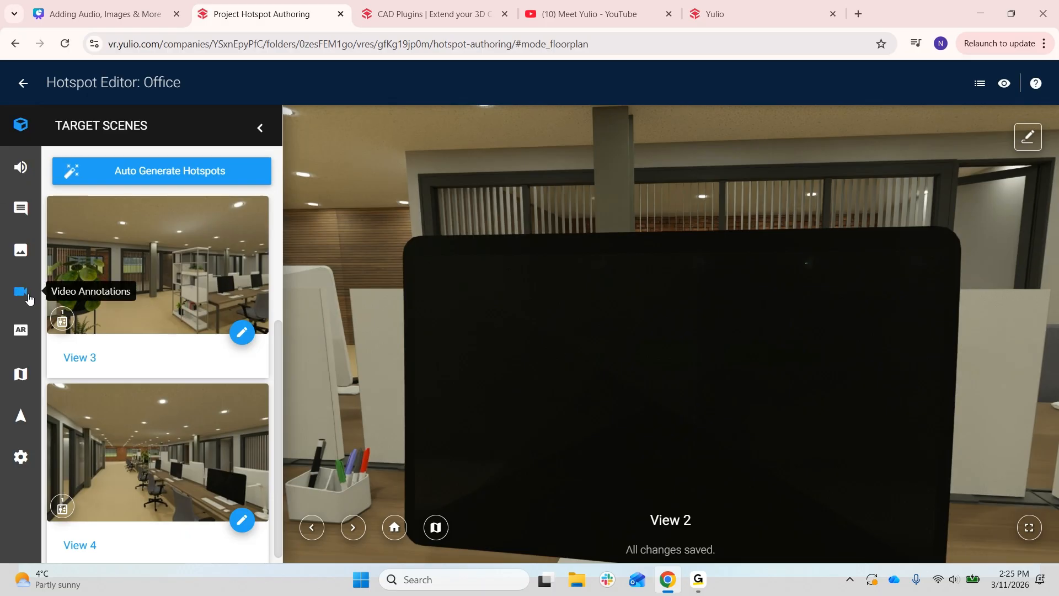
Place the Meet Yulio video as a hotspot in the middle of the black monitor screen in View 2
click(22, 291)
click(68, 199)
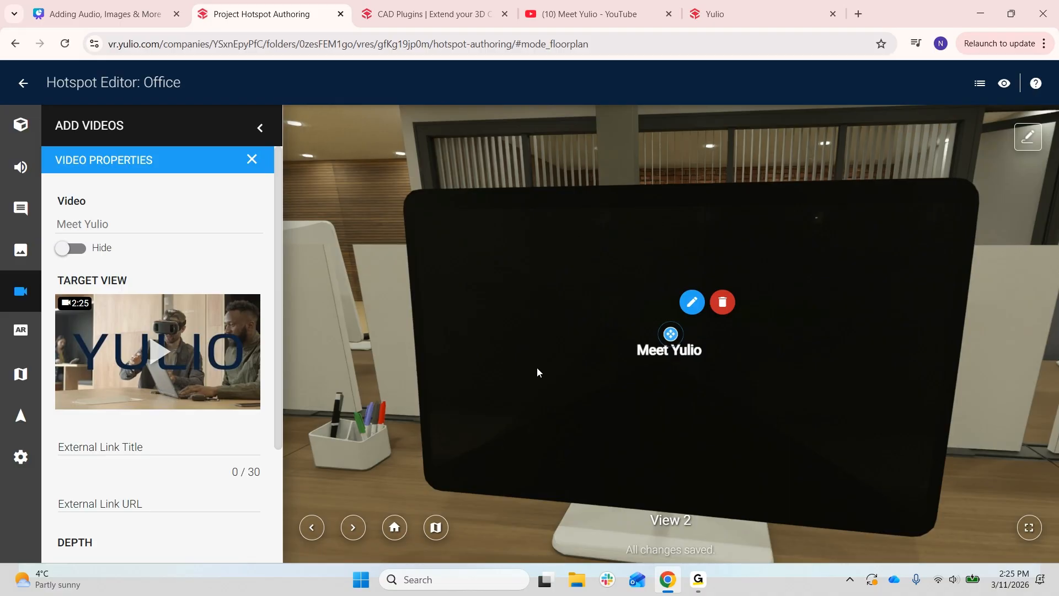
drag(693, 329, 619, 435)
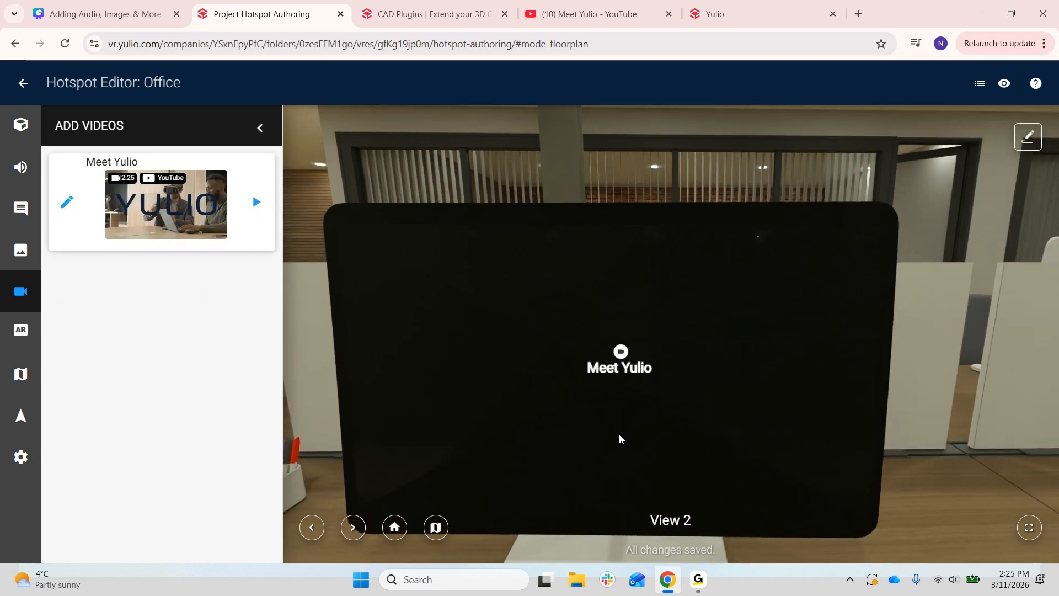
Set the Meet Yulio video hotspot's depth to the nearest setting and close its properties
click(67, 203)
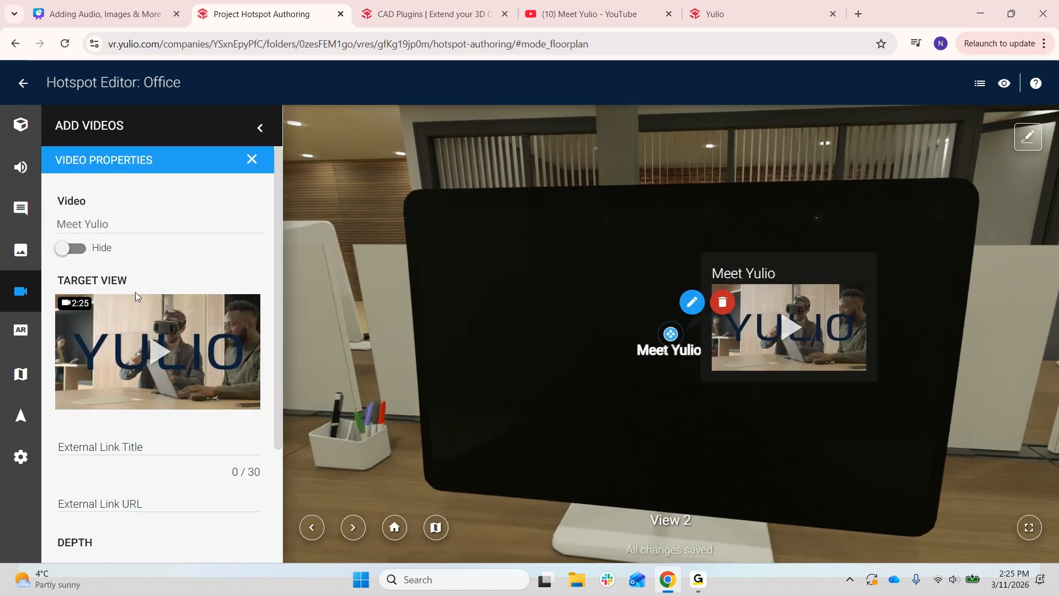
scroll(89, 221, down, 1)
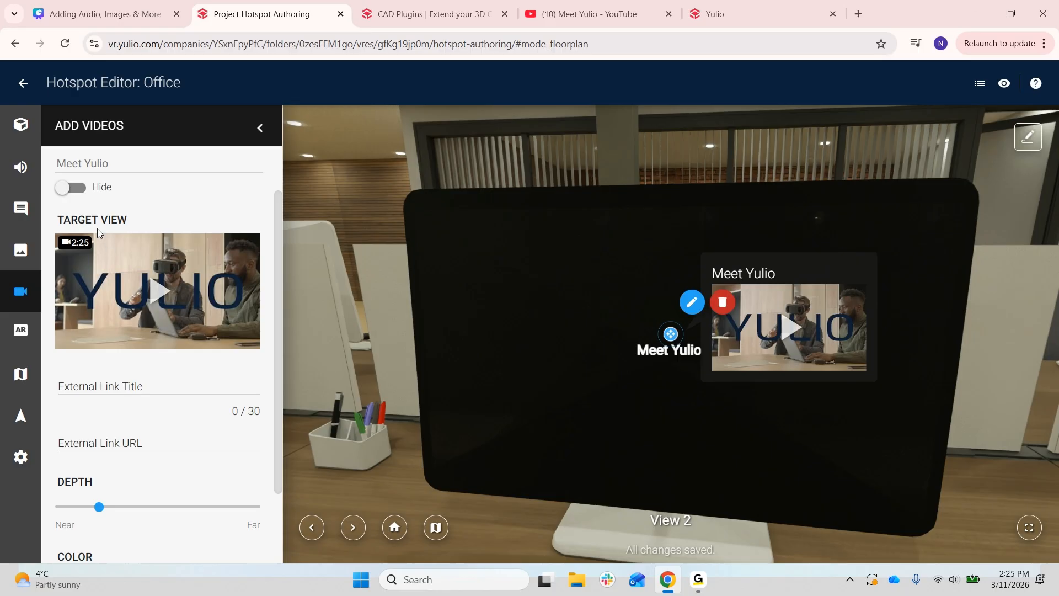
scroll(97, 229, down, 1)
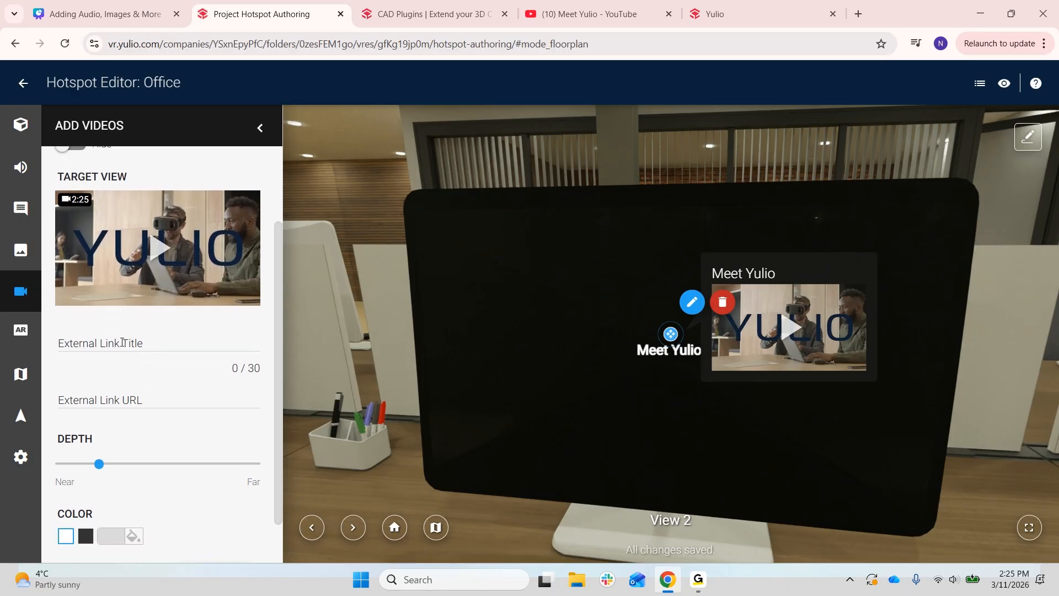
scroll(191, 373, down, 1)
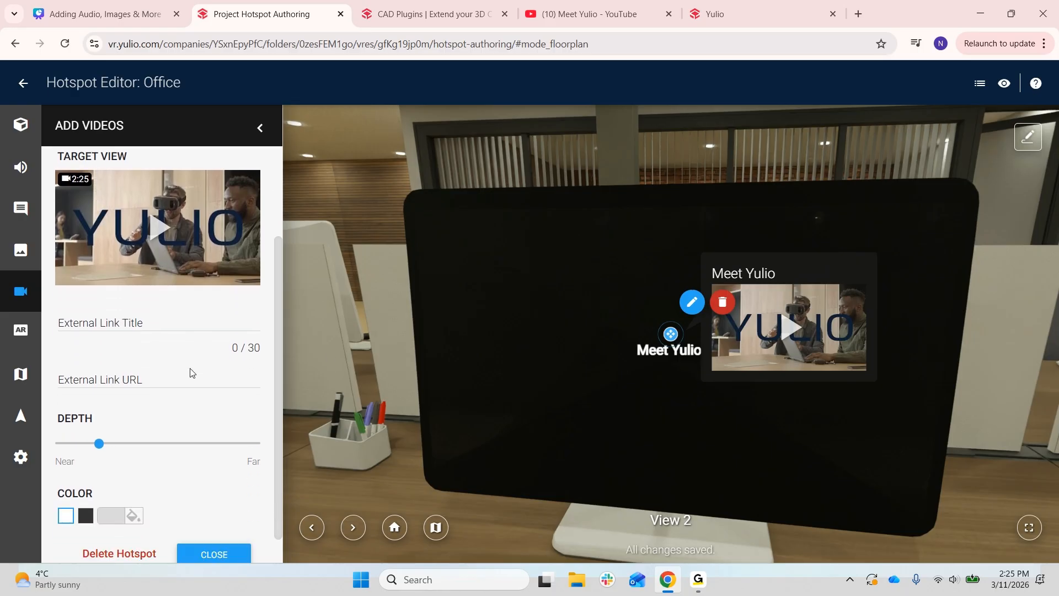
drag(99, 412, 58, 412)
click(214, 522)
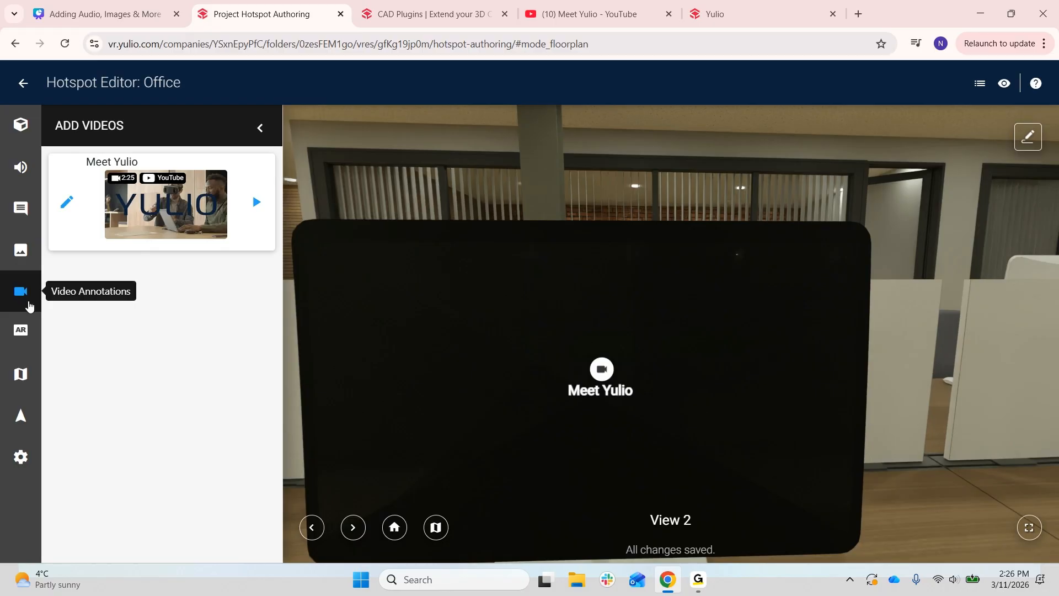
Bring up the AR annotations and select the Lavoro Task Chair AR hotspot on the office chair's backrest in View 2
click(30, 337)
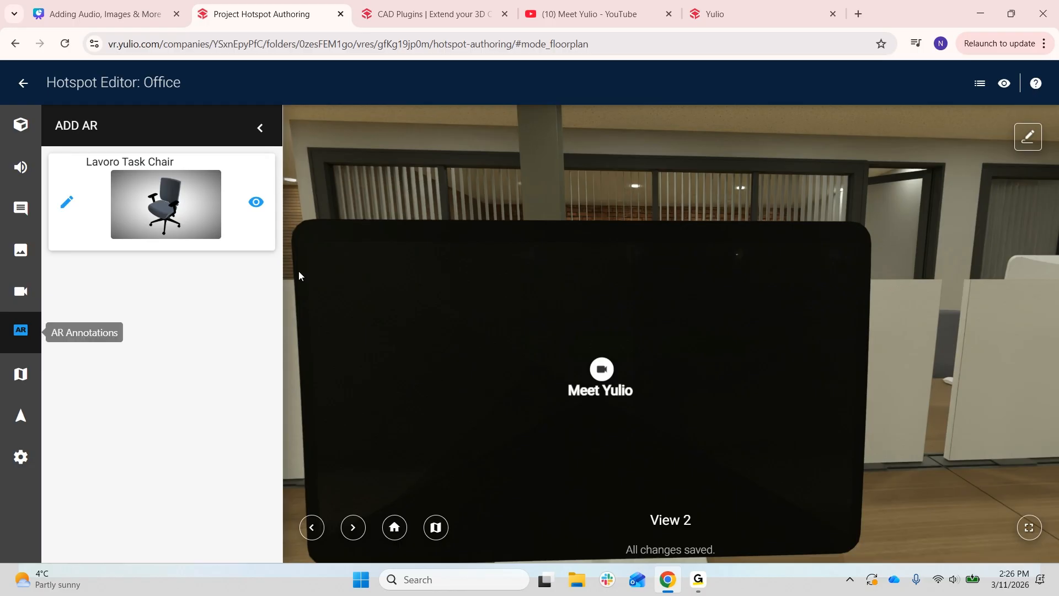
drag(379, 228, 842, 149)
drag(524, 213, 817, 255)
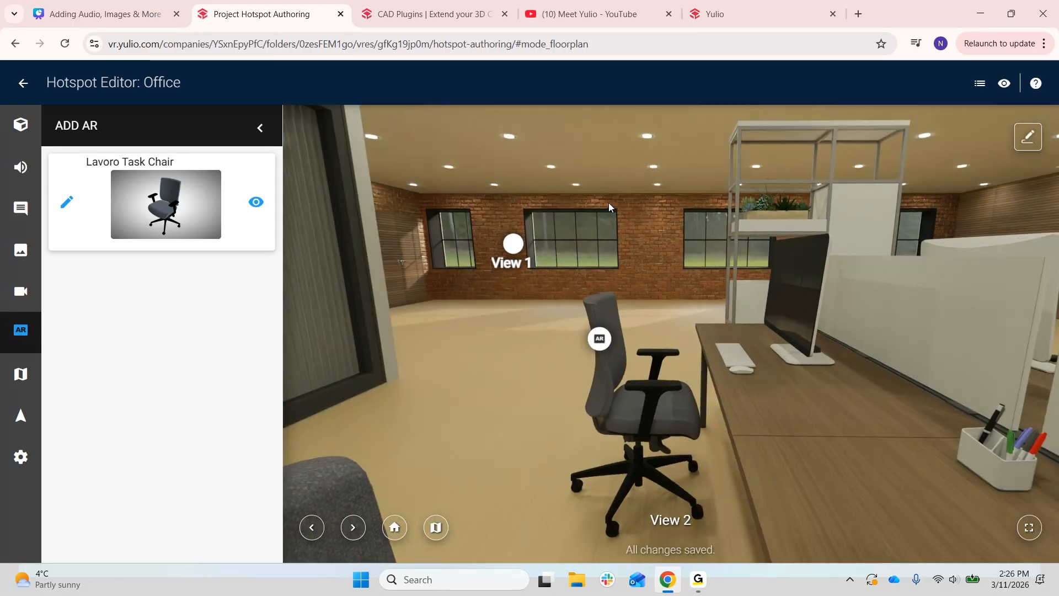
drag(604, 200, 679, 213)
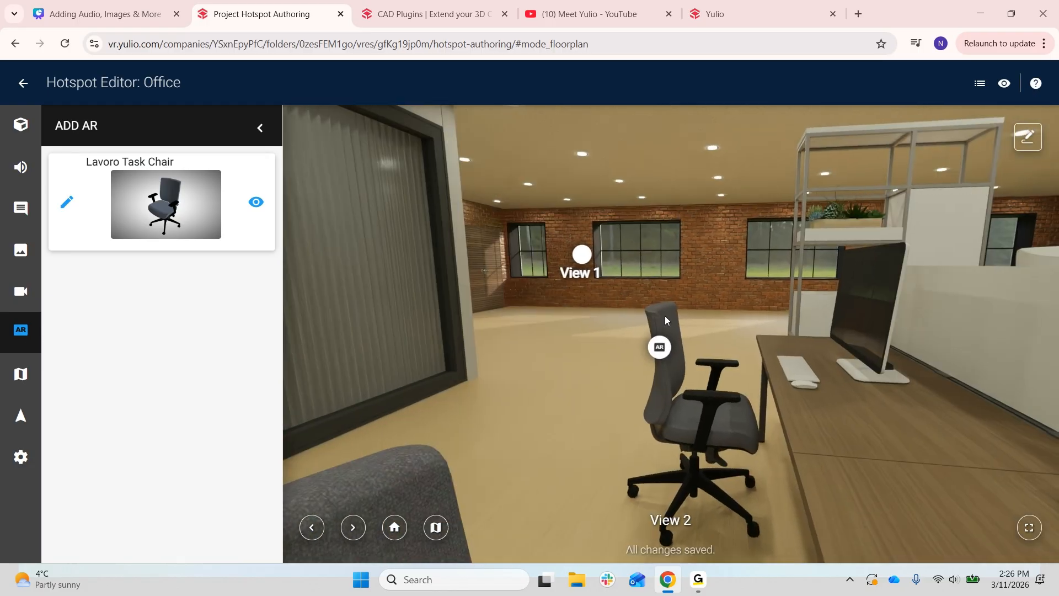
click(661, 347)
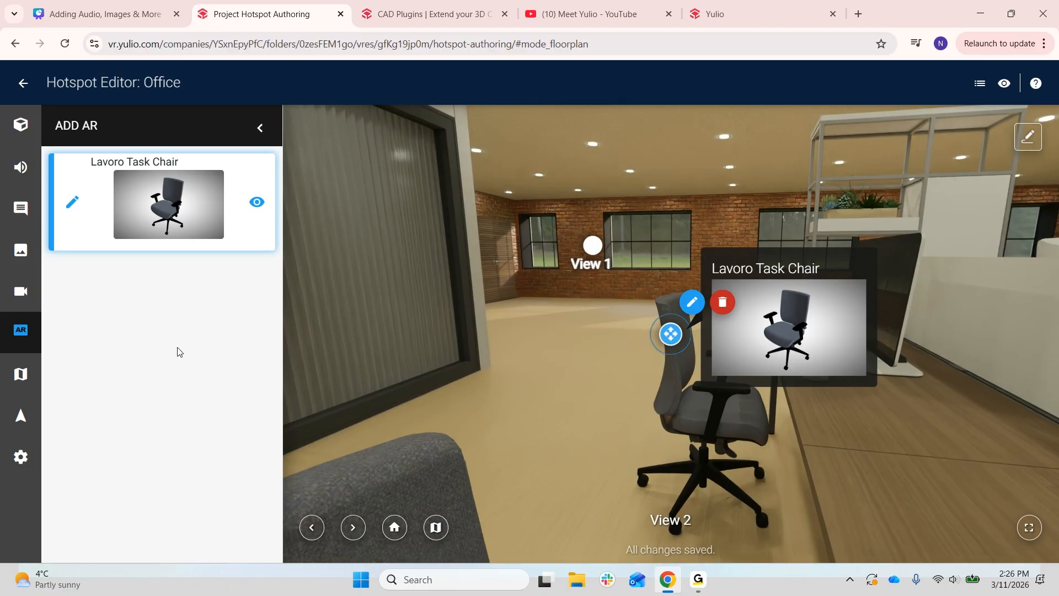
Examine the Lavoro Task Chair hotspot's external link, depth and color properties, showing its name label briefly and hiding it again
click(70, 202)
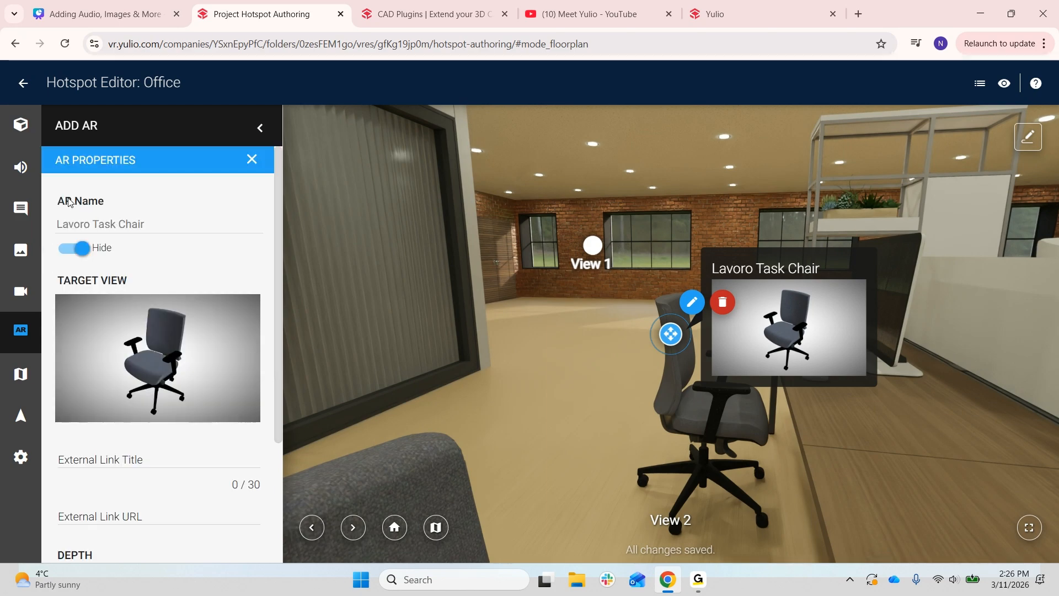
scroll(168, 249, down, 1)
scroll(169, 250, up, 1)
scroll(168, 249, down, 1)
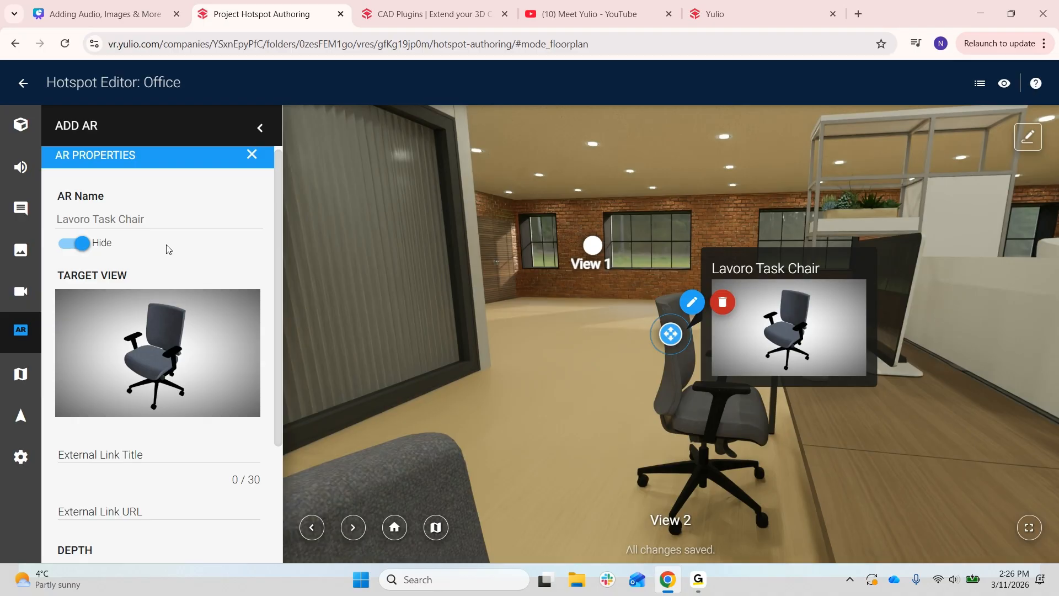
click(83, 243)
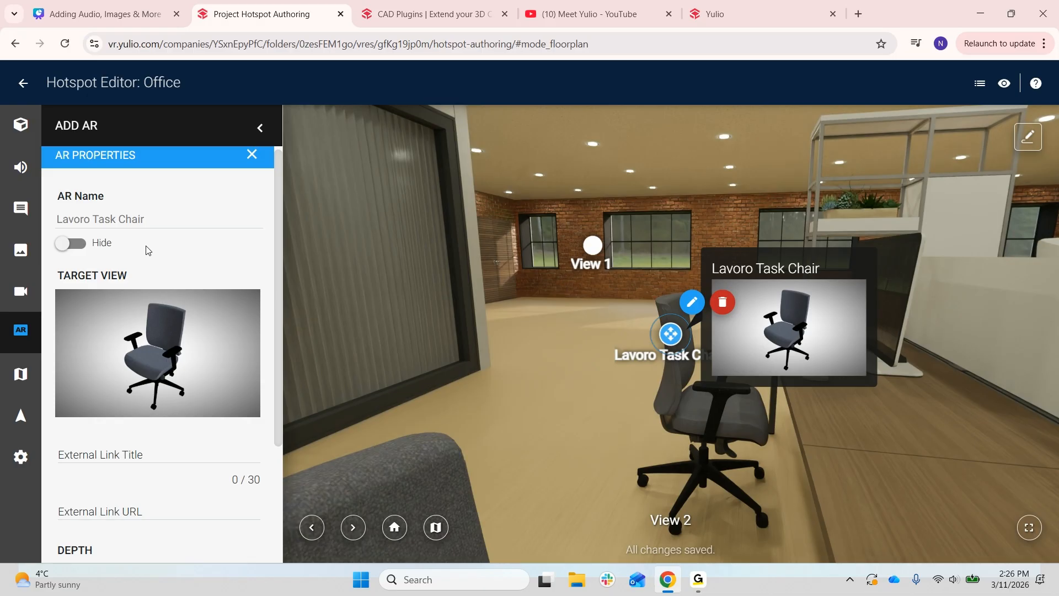
click(76, 247)
scroll(150, 243, down, 3)
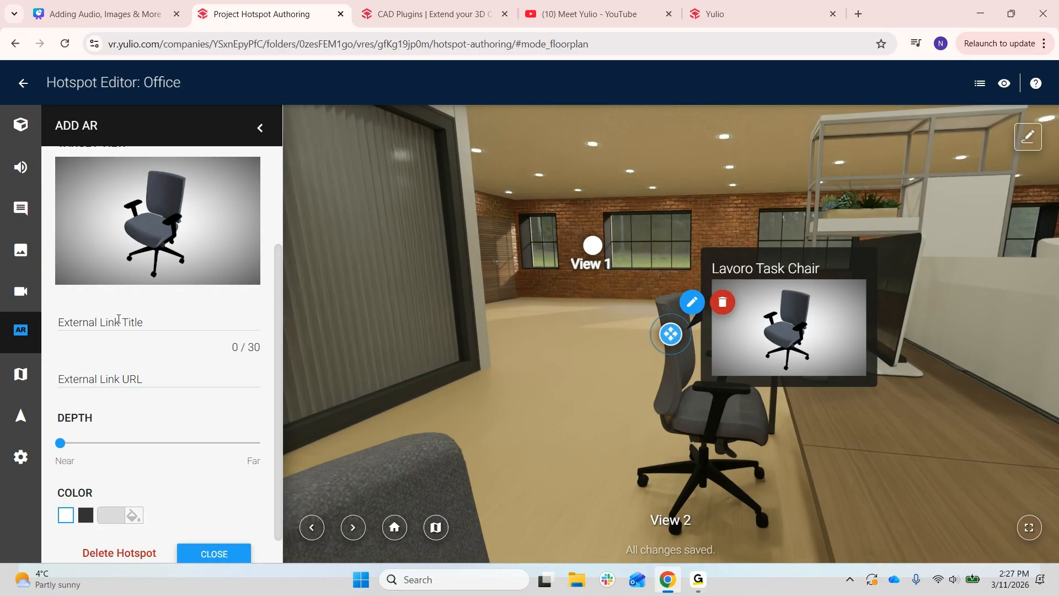
scroll(118, 319, down, 1)
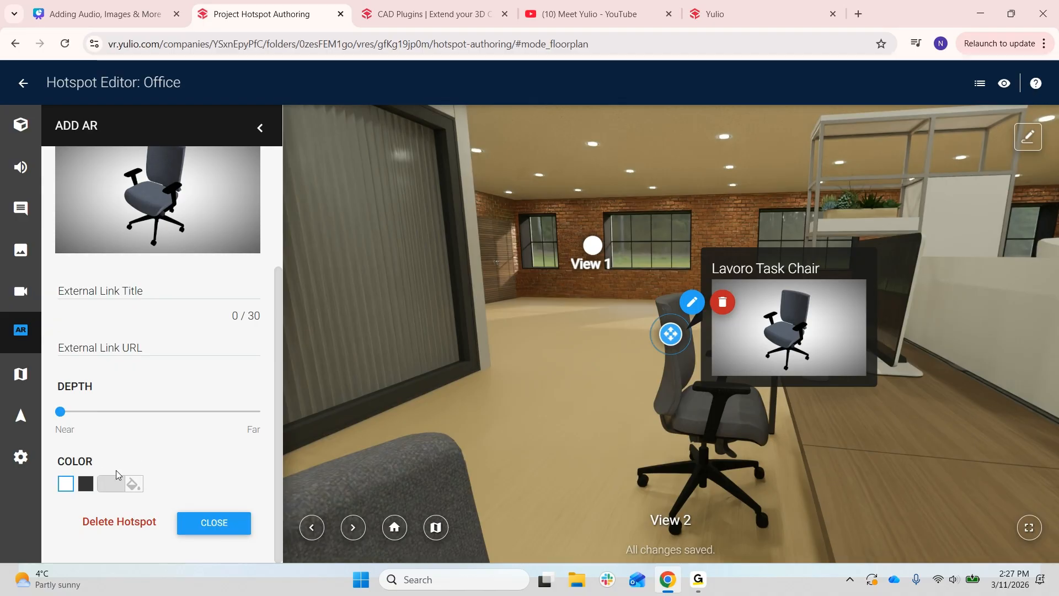
Close the Lavoro Task Chair properties in View 2 and select the AR hotspot on the nearest office chair in View 1
click(216, 522)
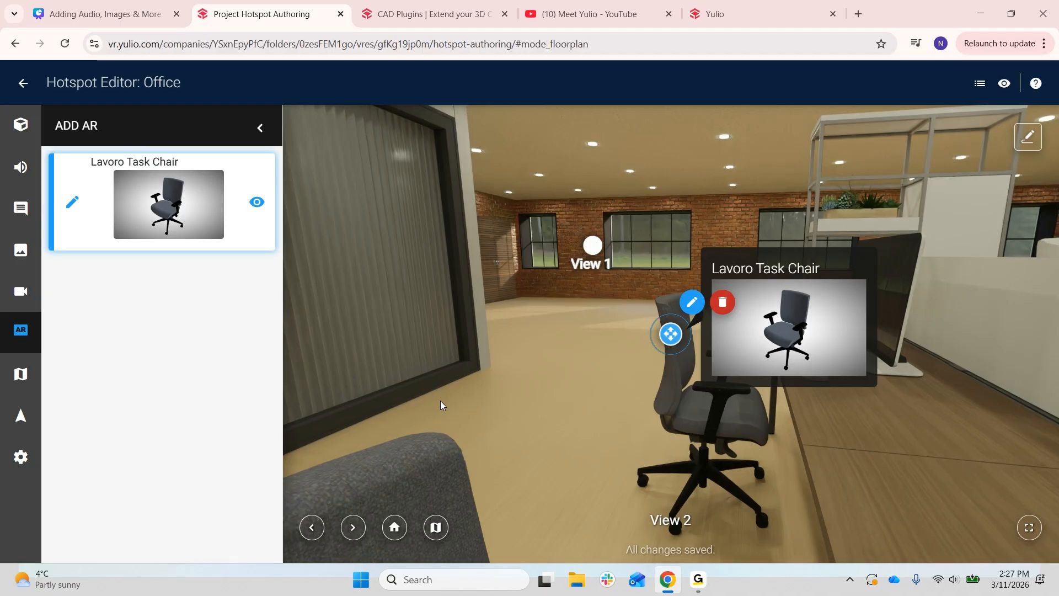
click(396, 530)
click(396, 531)
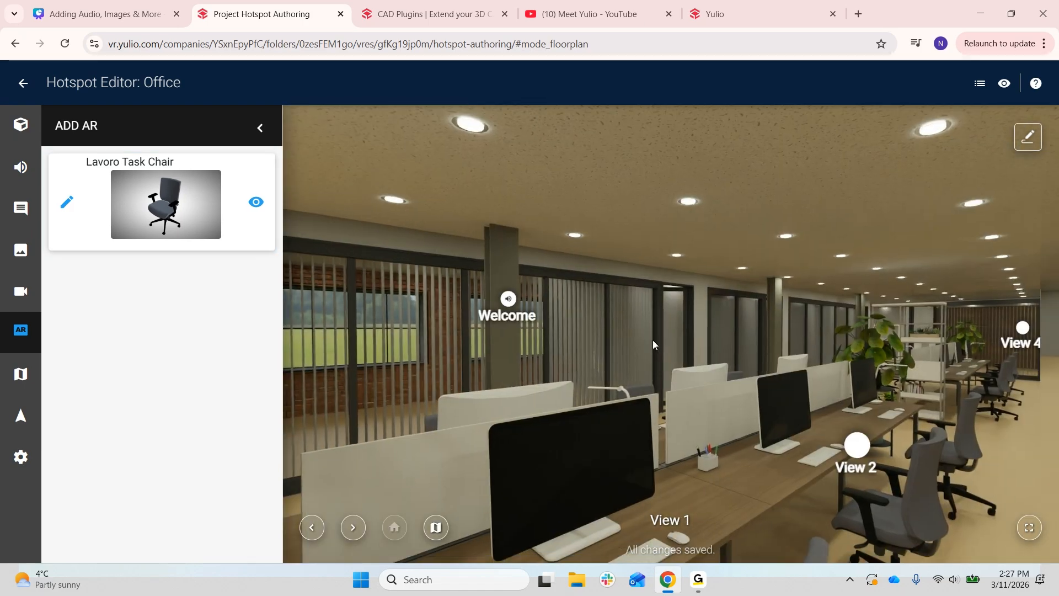
drag(653, 344, 531, 138)
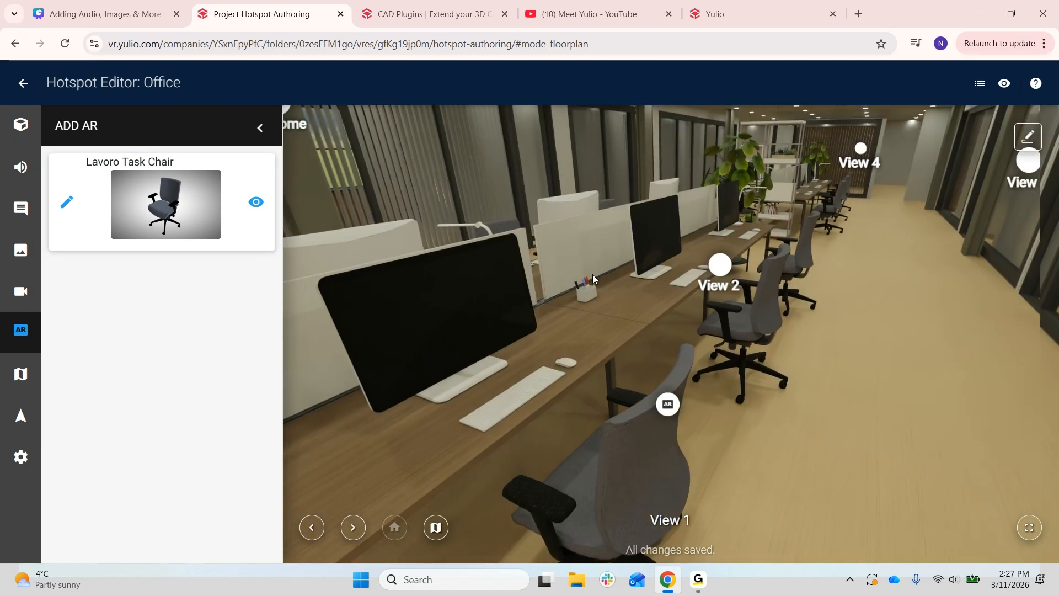
click(660, 406)
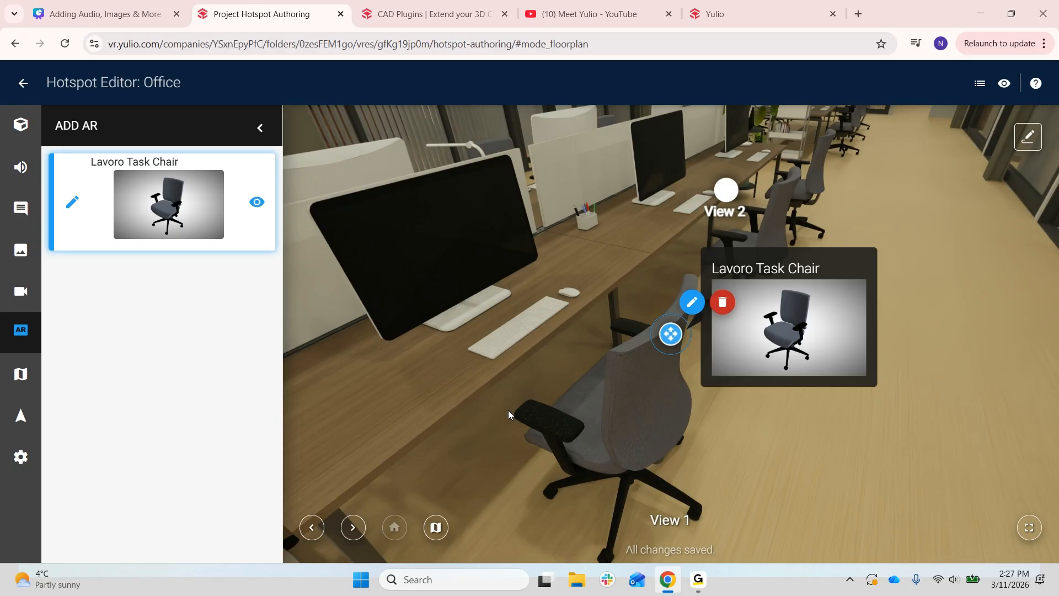
Examine the name, target view, external link and depth properties of View 1's Lavoro Task Chair hotspot, then deselect it
click(66, 207)
scroll(112, 376, up, 3)
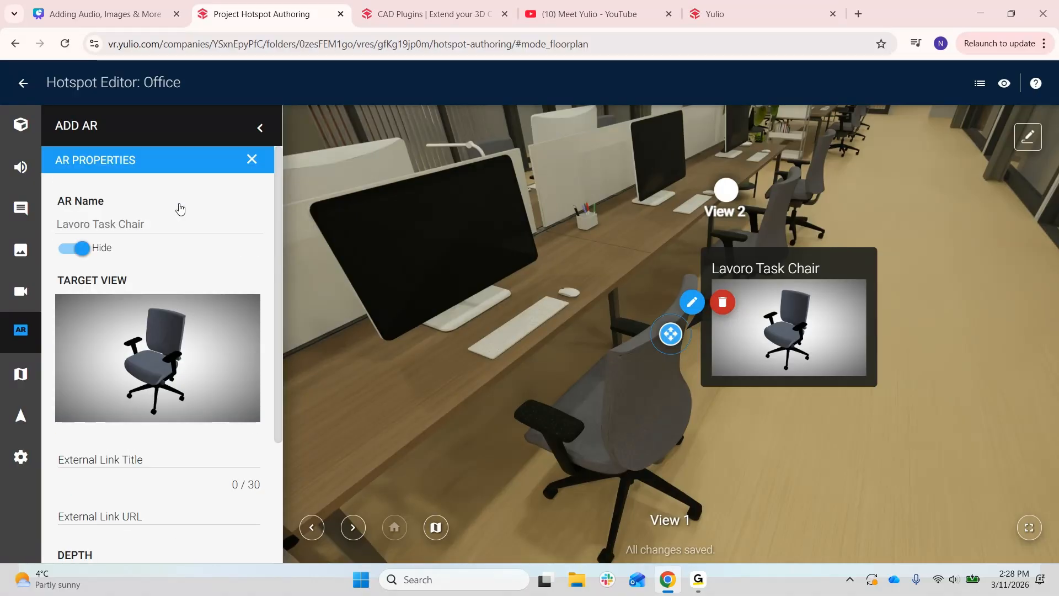
scroll(157, 331, down, 2)
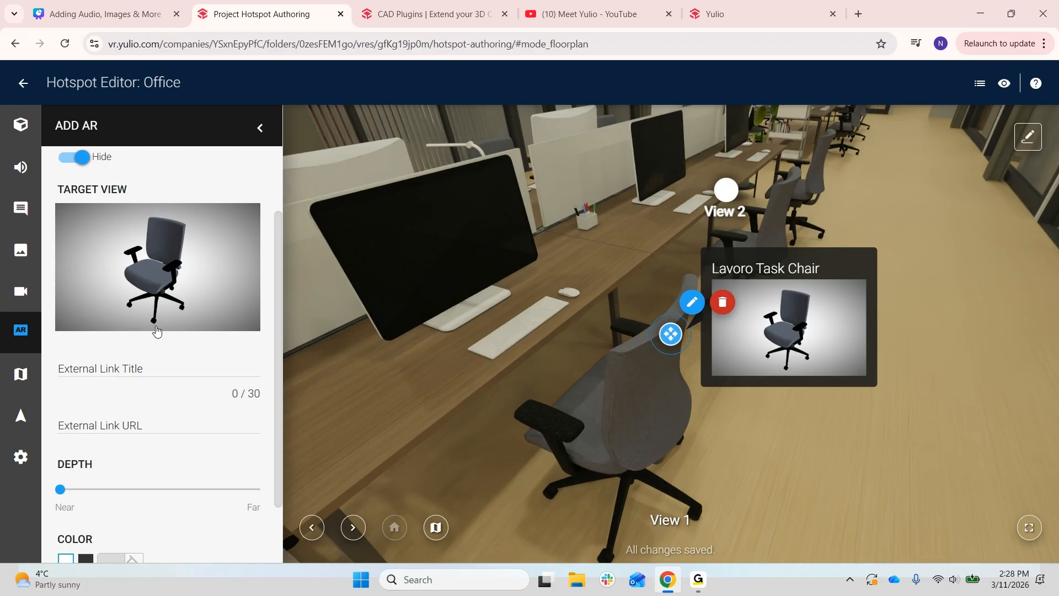
click(401, 351)
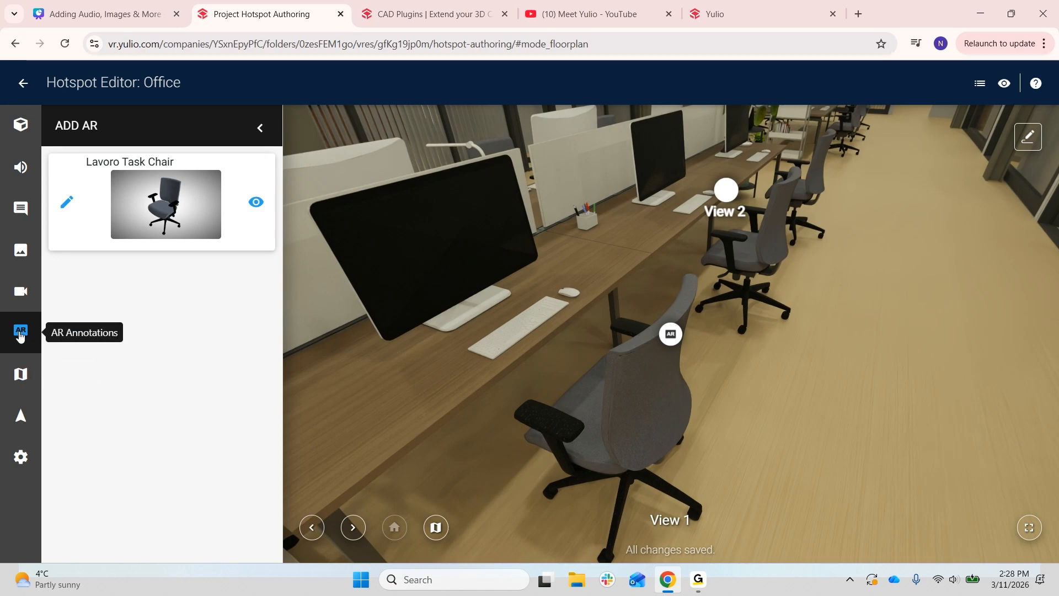
Bring up the floorplan and delete the View 1 scene marker beside the first desk cluster
click(22, 375)
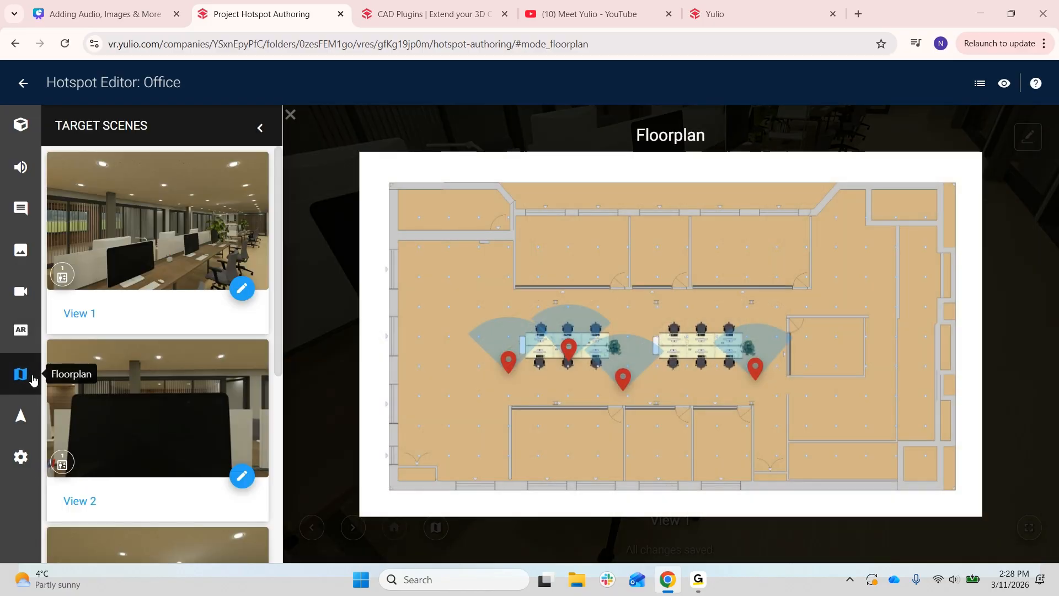
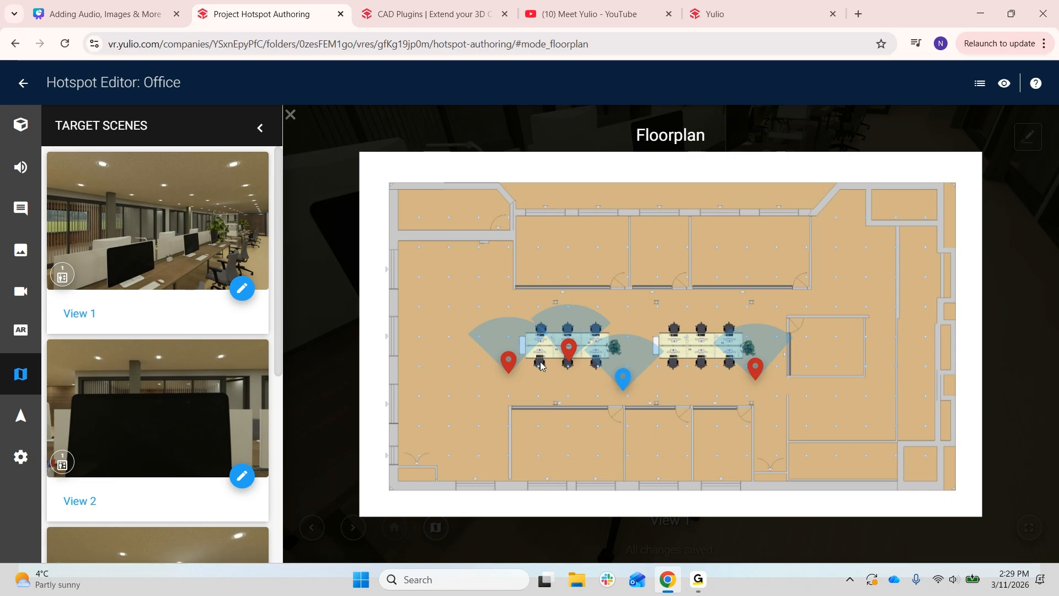
click(513, 365)
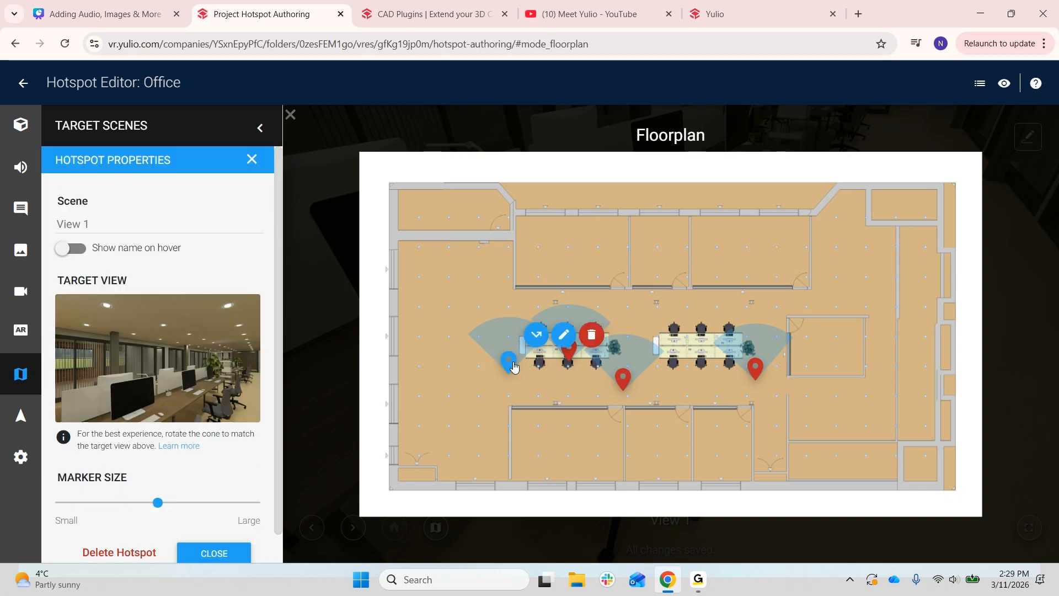
click(592, 335)
click(639, 207)
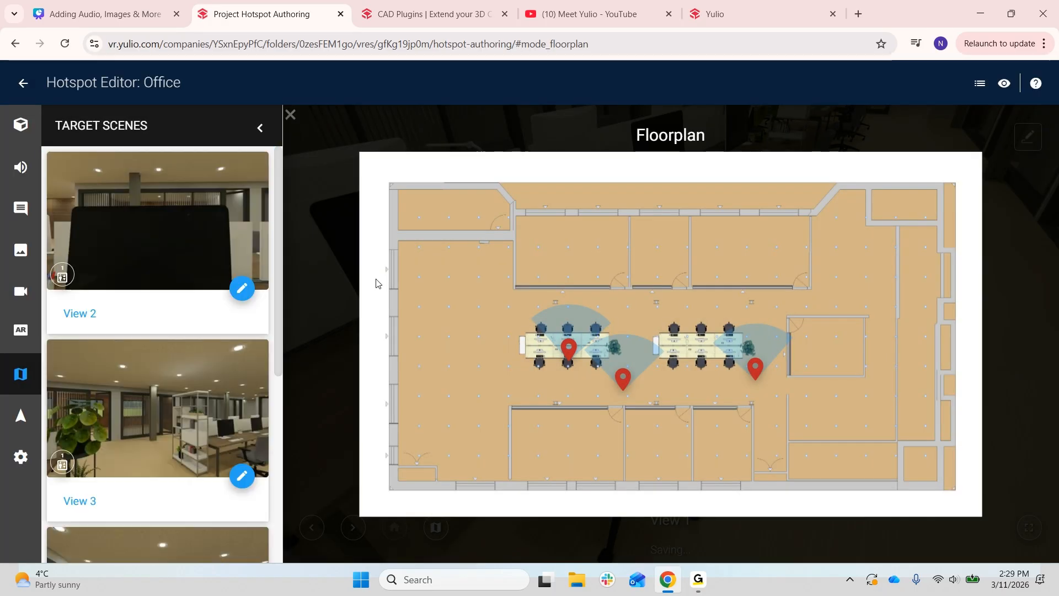
Place the View 1 scene back on the floorplan in the aisle at the outer end of the first desk cluster
scroll(246, 314, down, 5)
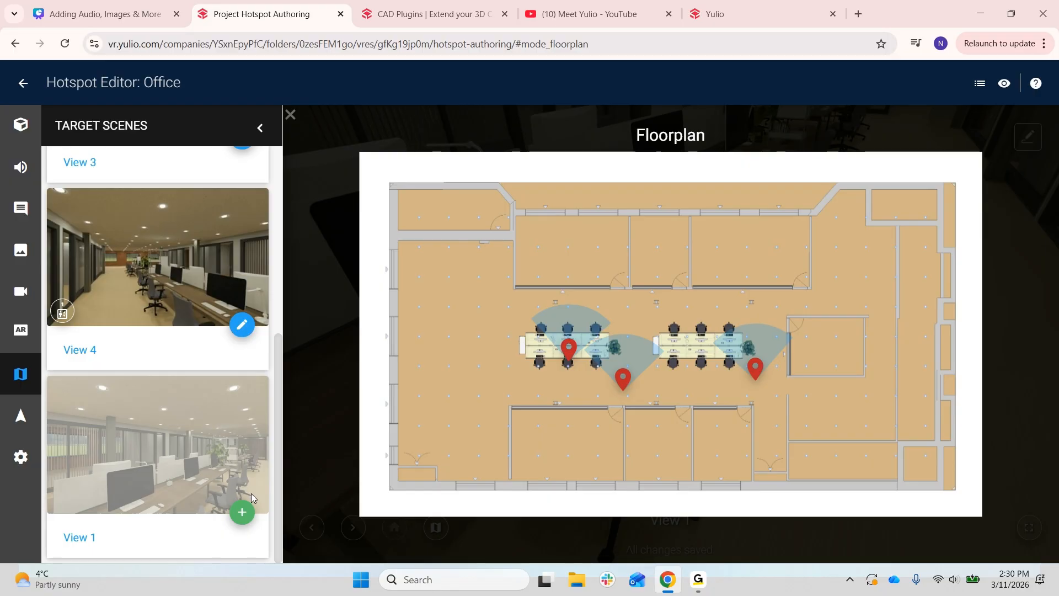
mouse_move(146, 422)
mouse_down()
mouse_move(492, 389)
mouse_move(505, 374)
mouse_up()
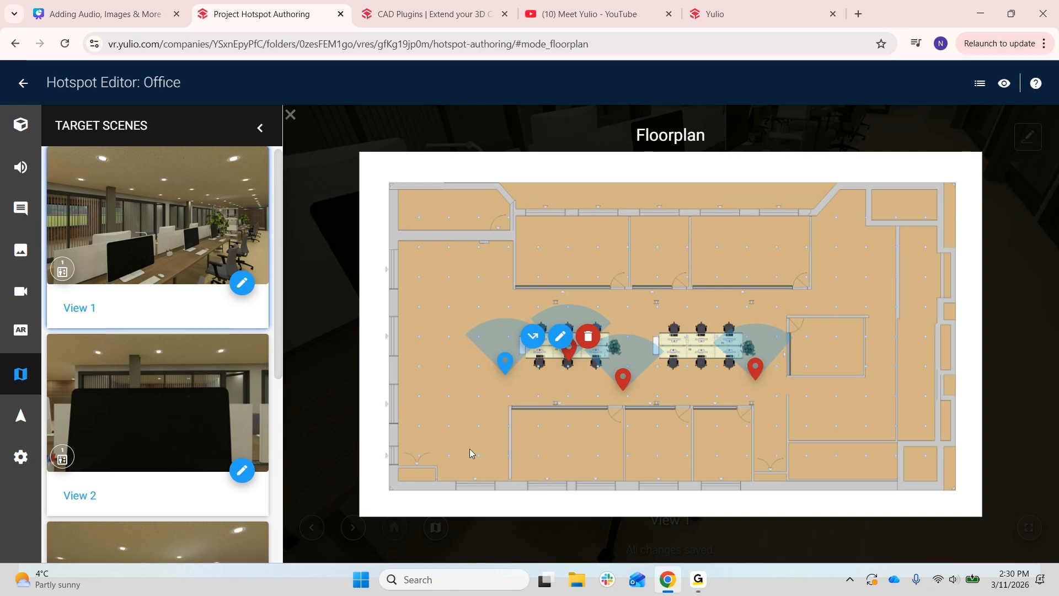
click(438, 468)
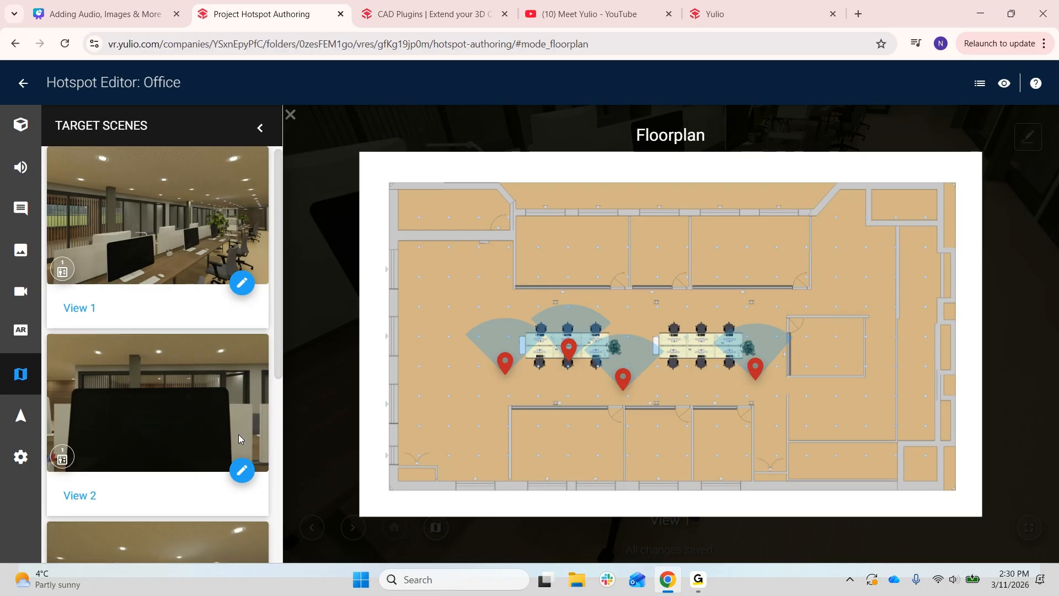
Set View 1's starting direction to face down the aisle between the row of desks and the glass-walled offices
click(22, 417)
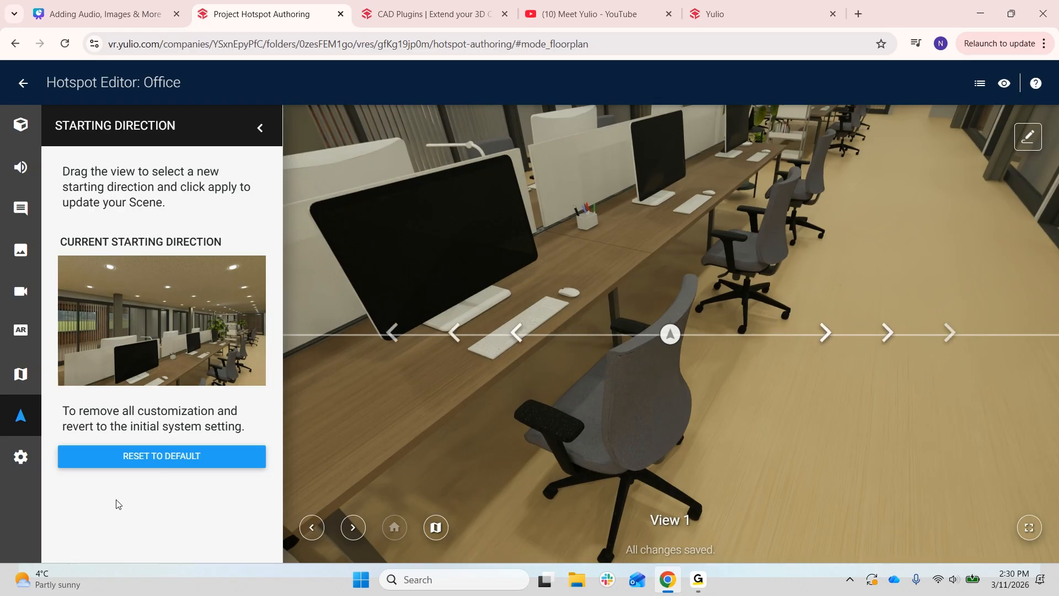
drag(492, 299, 416, 435)
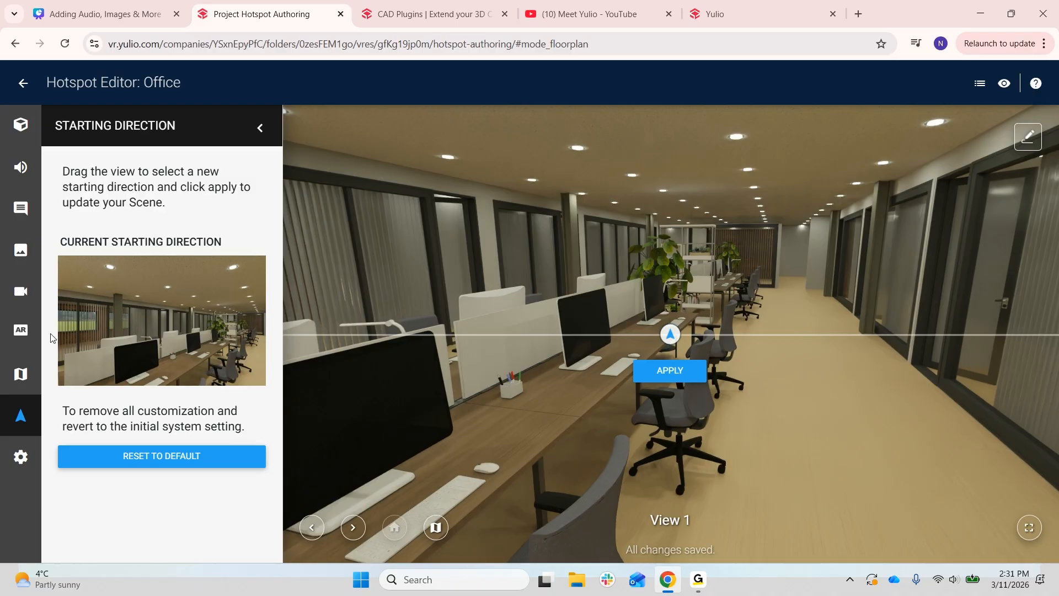
drag(770, 249, 511, 327)
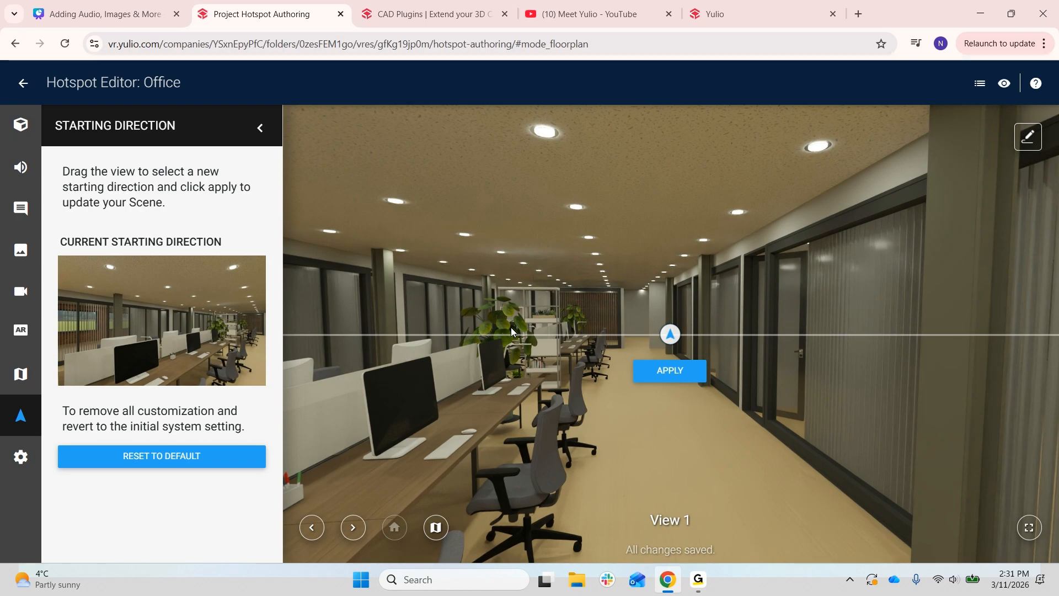
drag(540, 324, 601, 282)
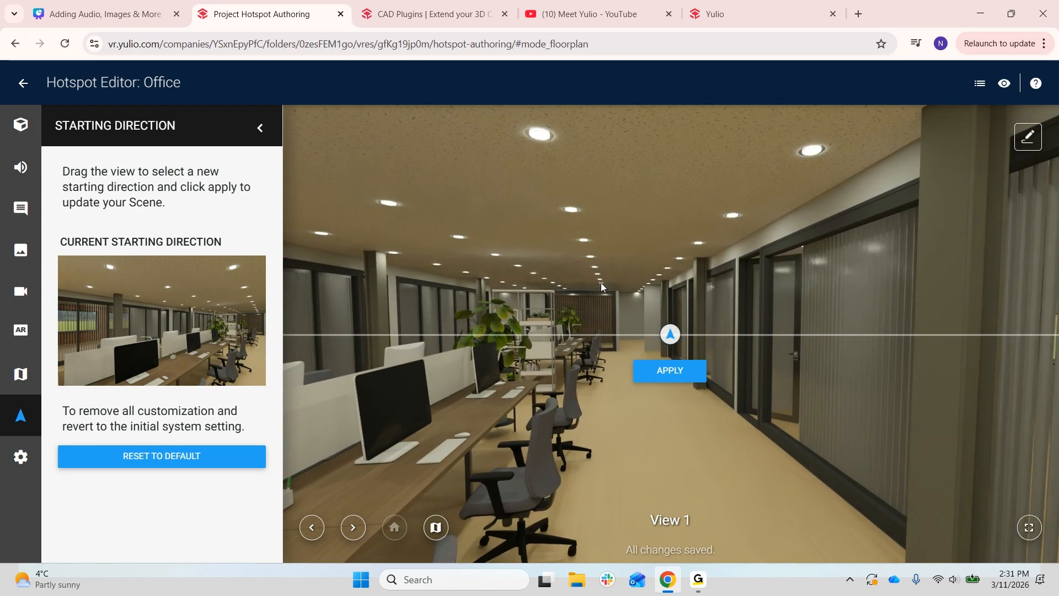
drag(584, 418, 605, 396)
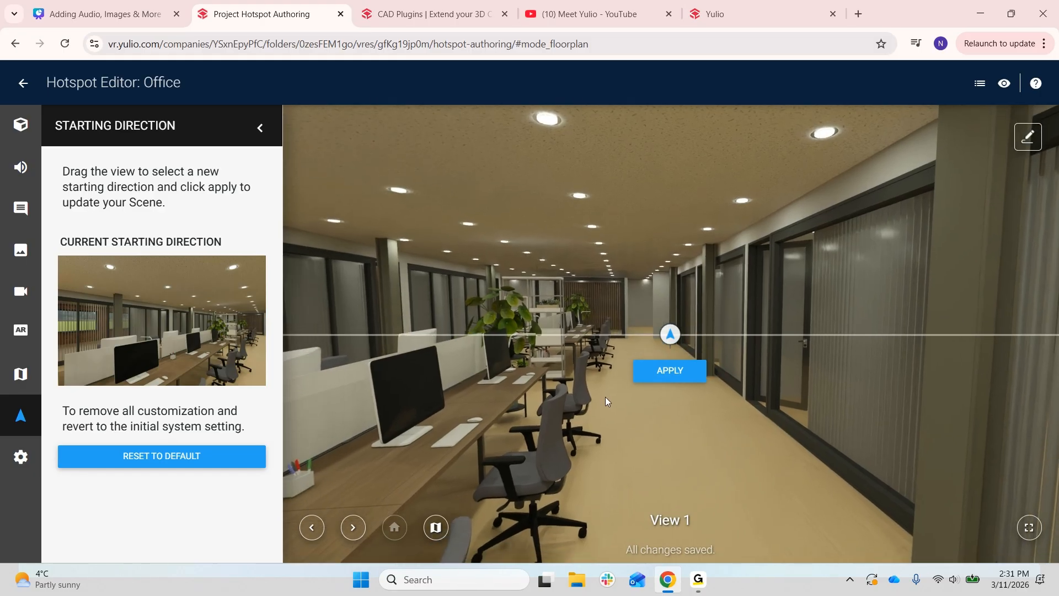
click(670, 373)
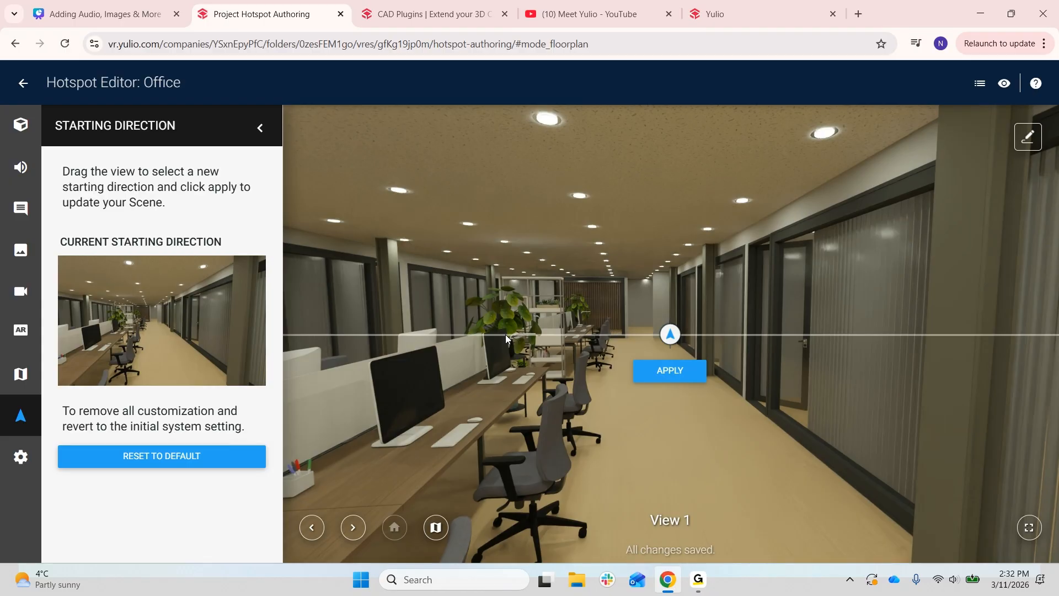
Check the starting direction of View 2, look around that scene and return to View 1
click(358, 530)
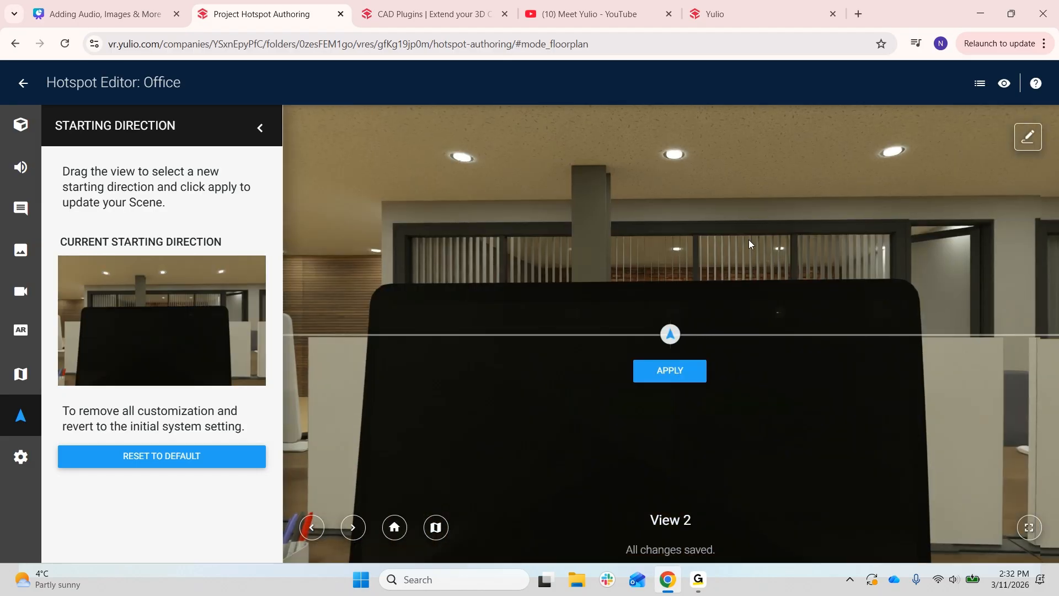
drag(749, 239, 531, 218)
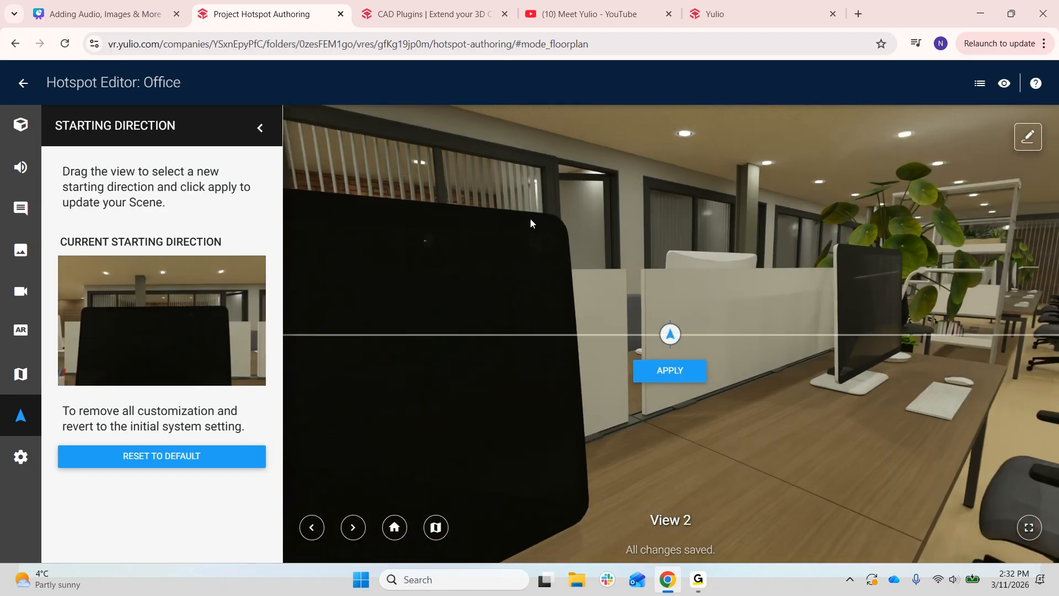
click(313, 526)
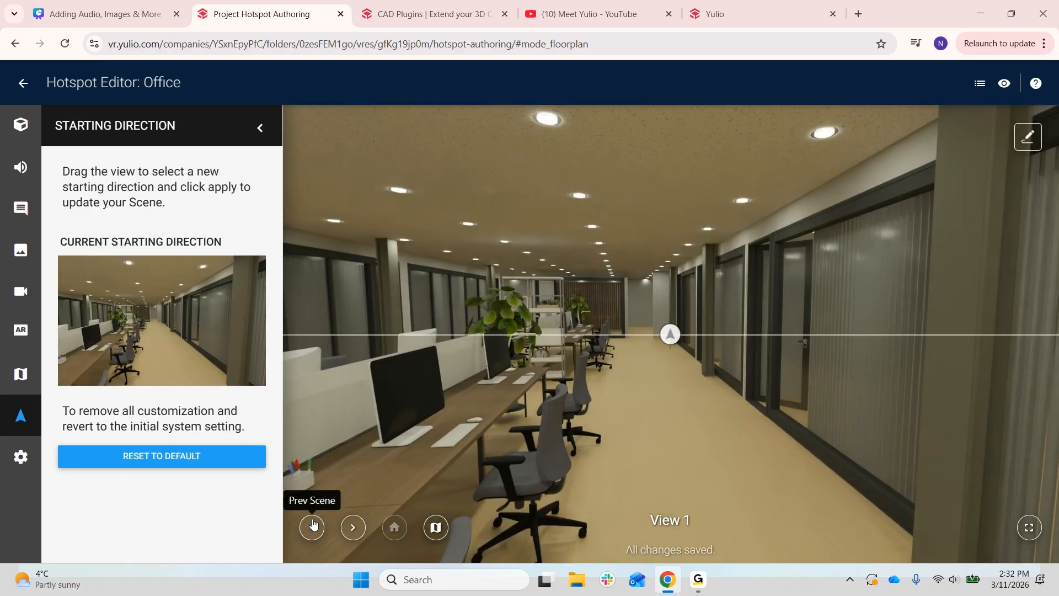
Reset View 1's starting direction to default and apply it to the scene
drag(397, 359, 623, 359)
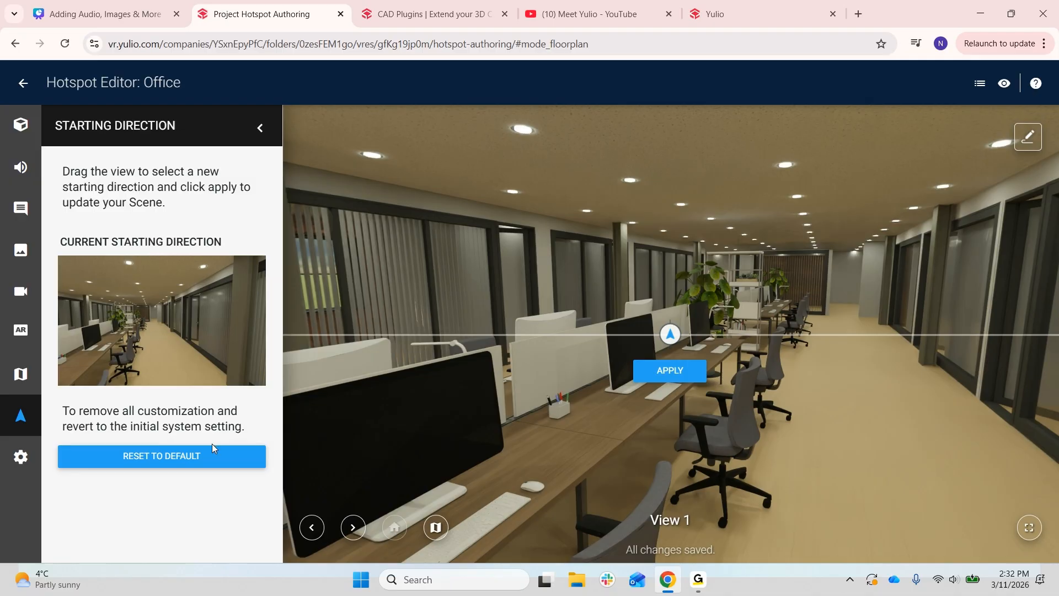
click(190, 465)
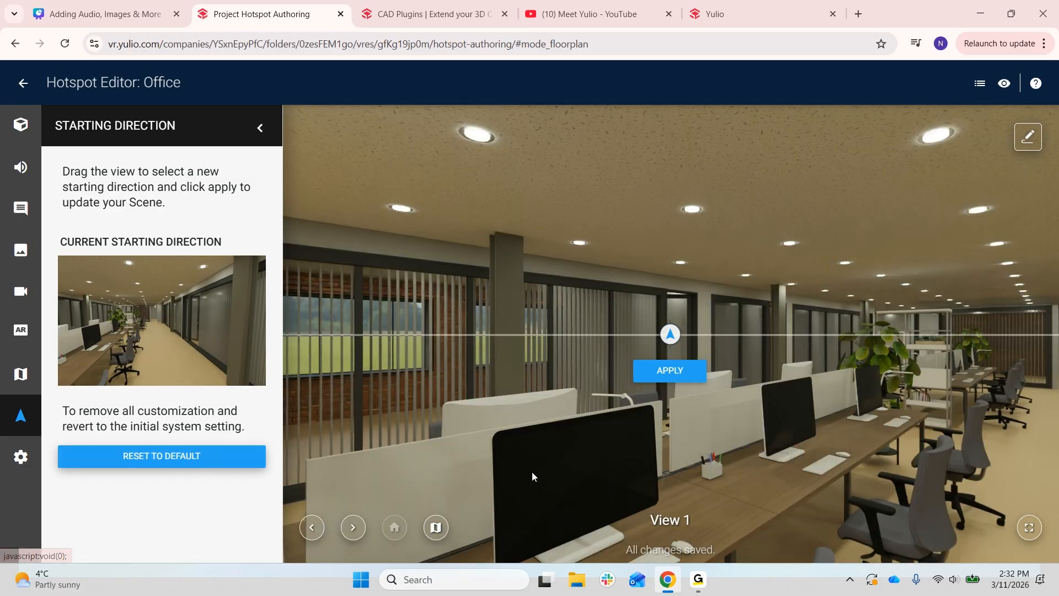
click(677, 365)
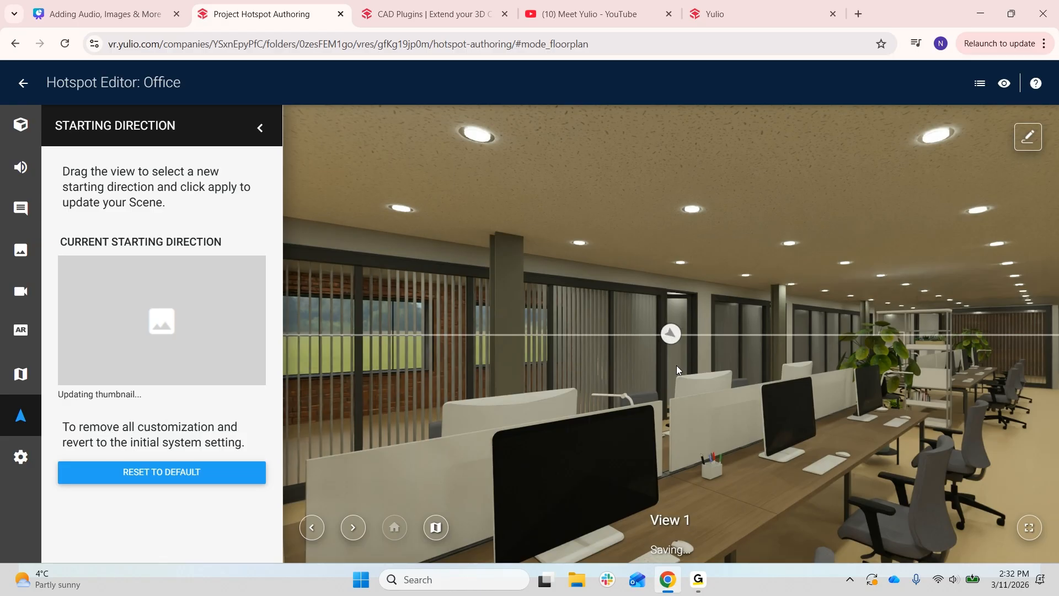
Bring up the editor settings and switch Show Floorplan Hotspot Direction off and back on
click(15, 474)
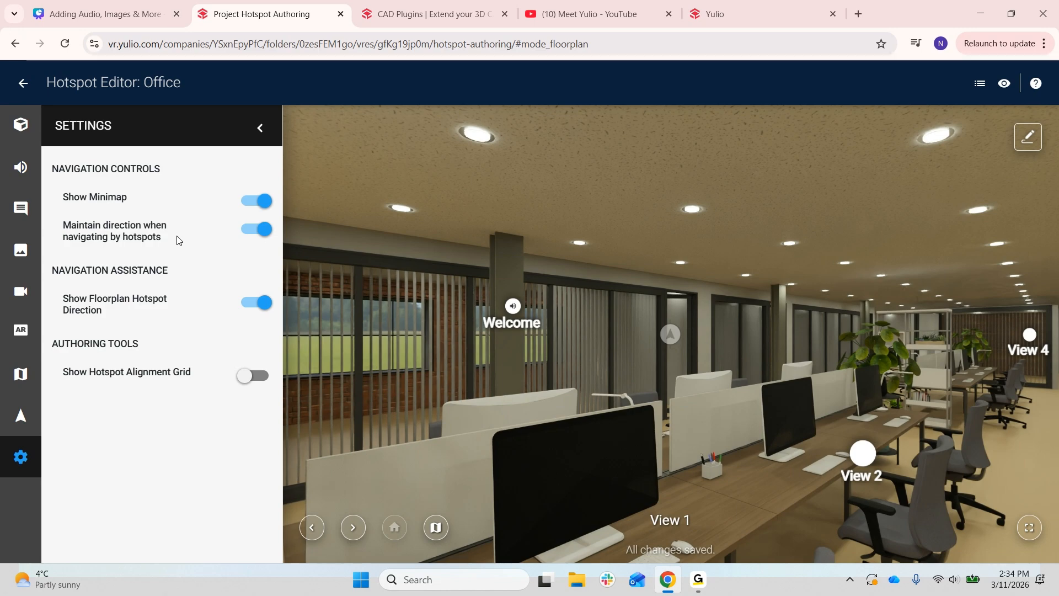
click(258, 308)
click(259, 307)
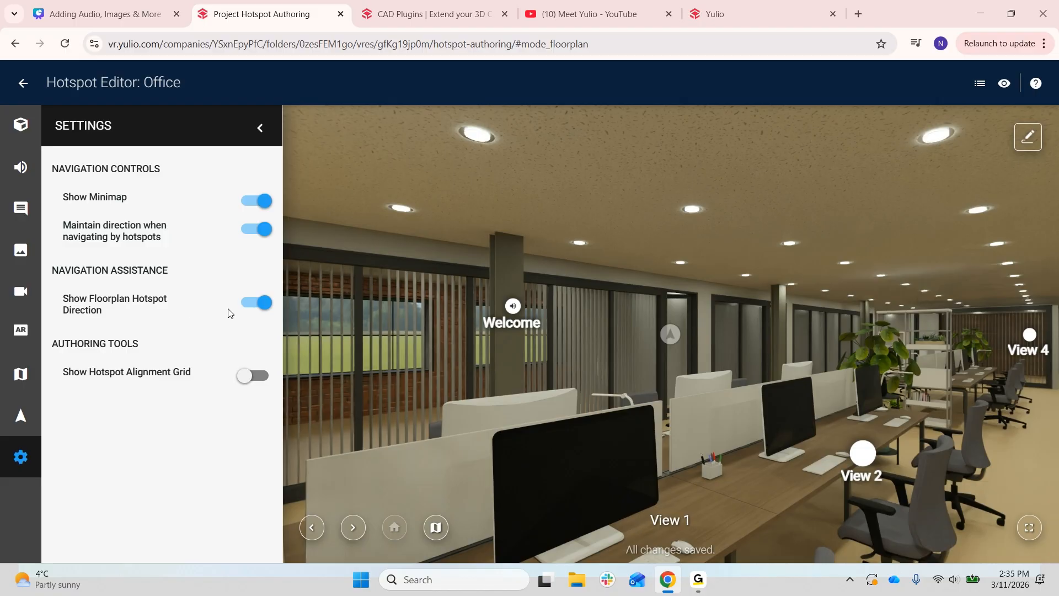
Rotate the View 1 marker's direction cone on the floorplan to face the first desk cluster and close its properties
click(19, 377)
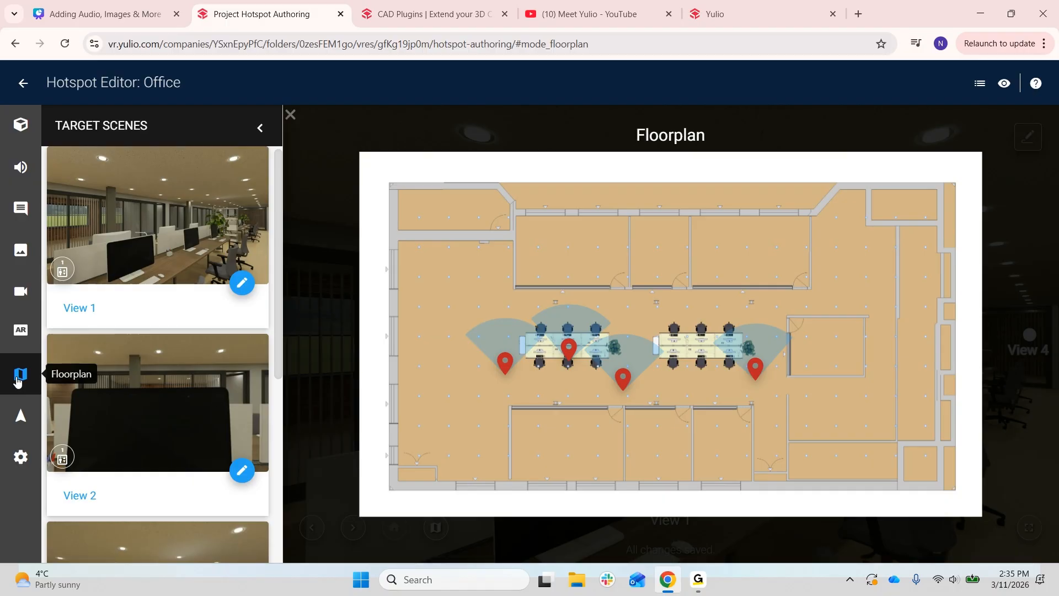
click(505, 365)
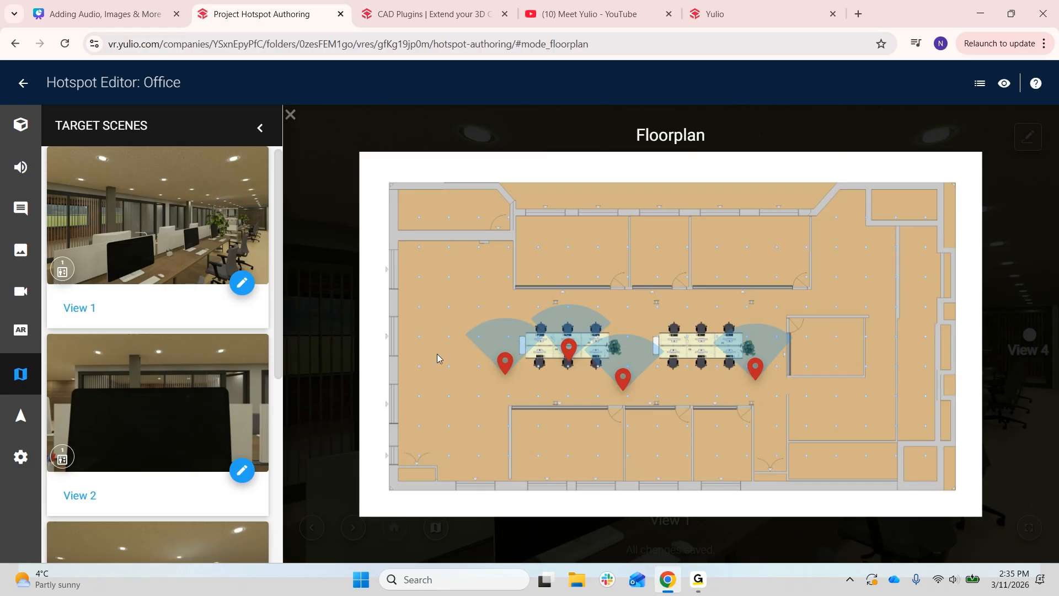
scroll(165, 342, up, 1)
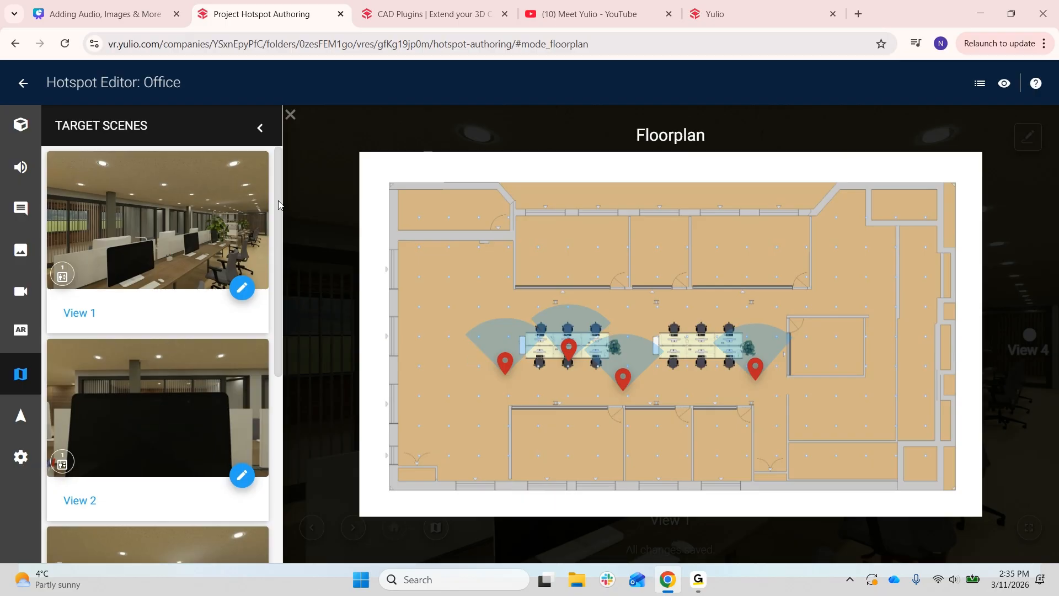
click(505, 364)
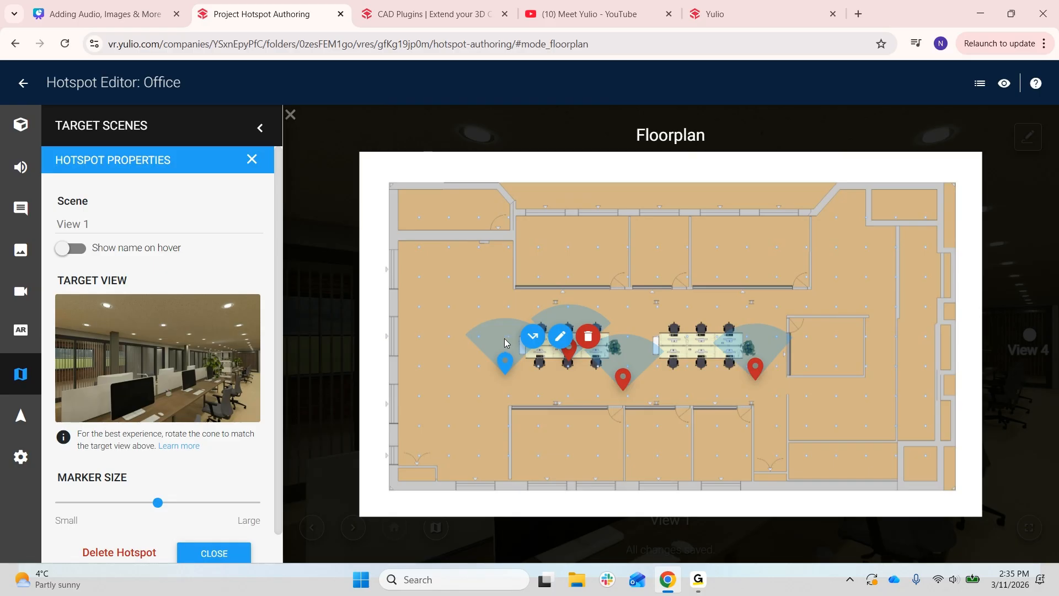
click(514, 392)
click(507, 370)
drag(507, 343, 537, 349)
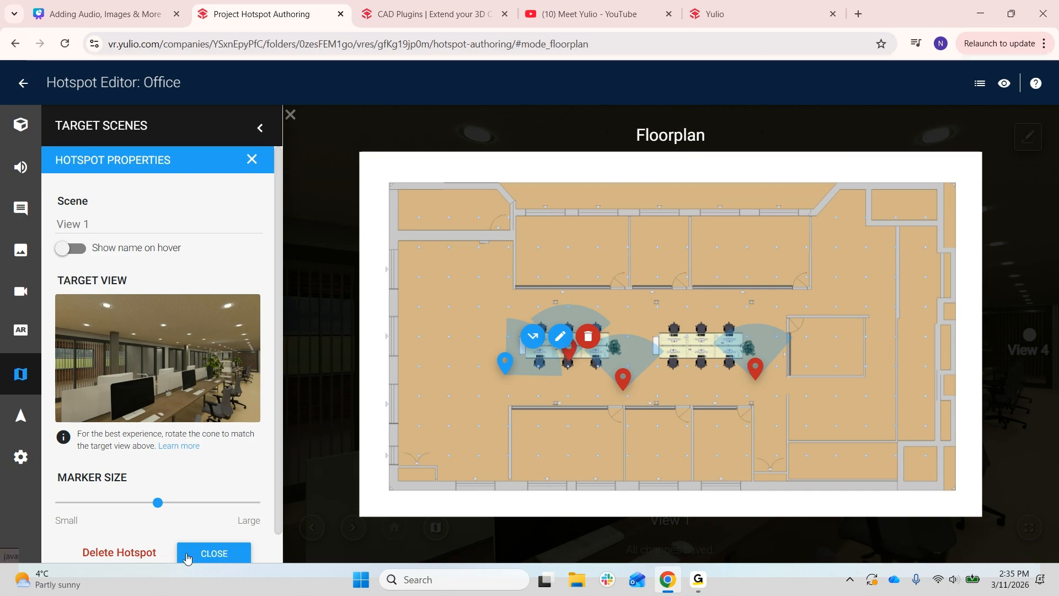
click(214, 553)
Check the View 2 marker on the floorplan and rotate the View 3 marker's direction cone to face the second desk cluster
click(569, 312)
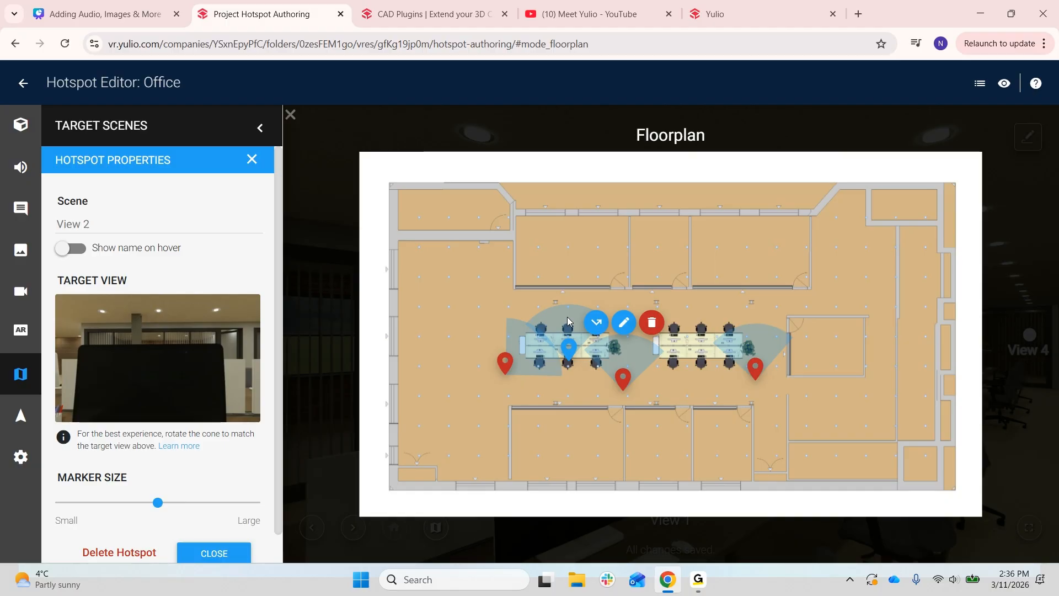
click(636, 355)
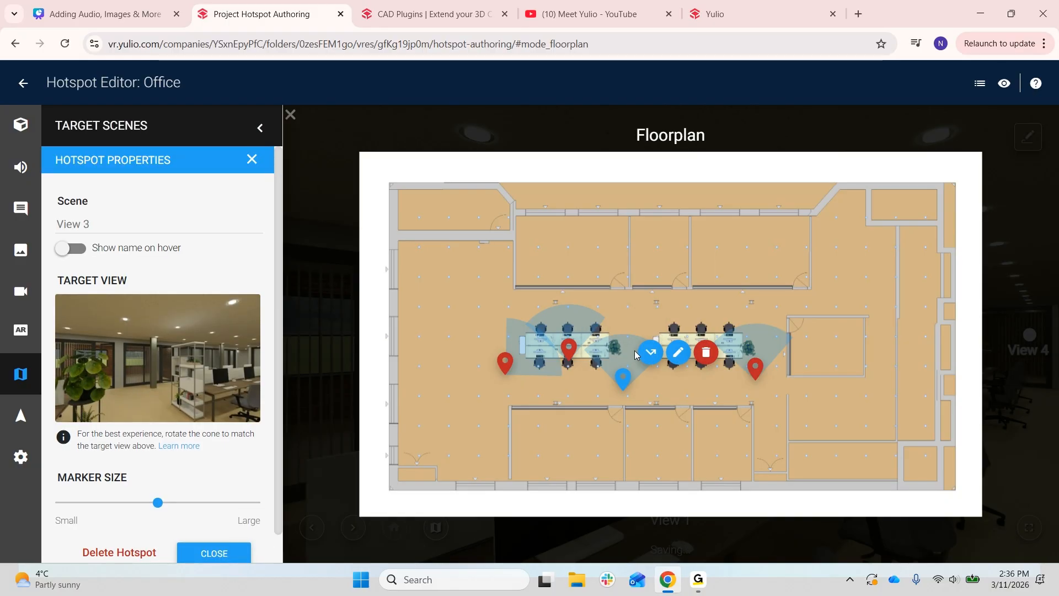
drag(614, 358, 638, 357)
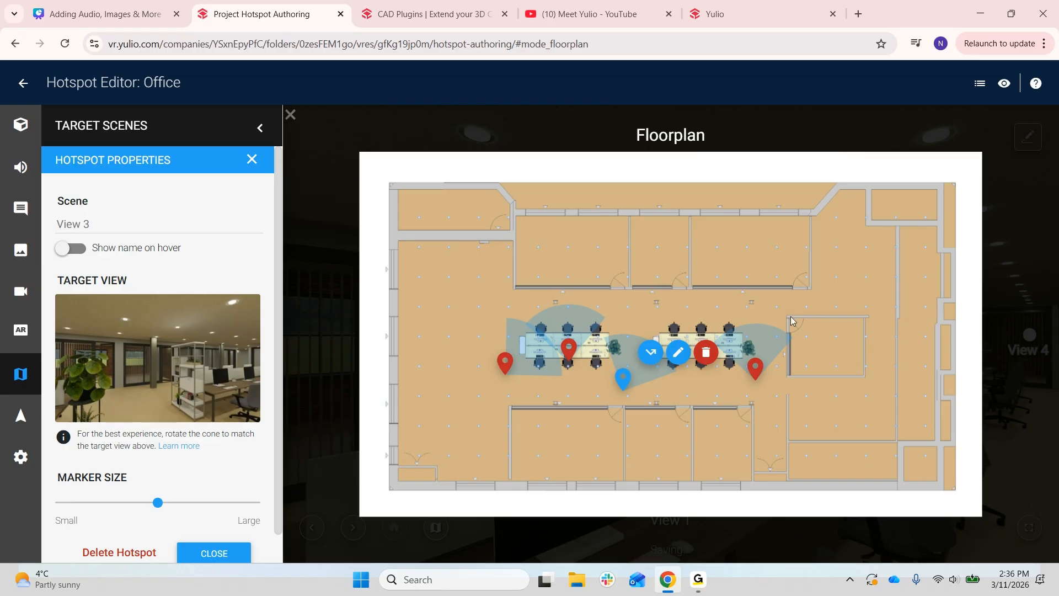
Rotate the View 4 marker's direction cone on the floorplan to face back toward the View 3 marker and close its properties
click(756, 366)
drag(759, 339, 704, 384)
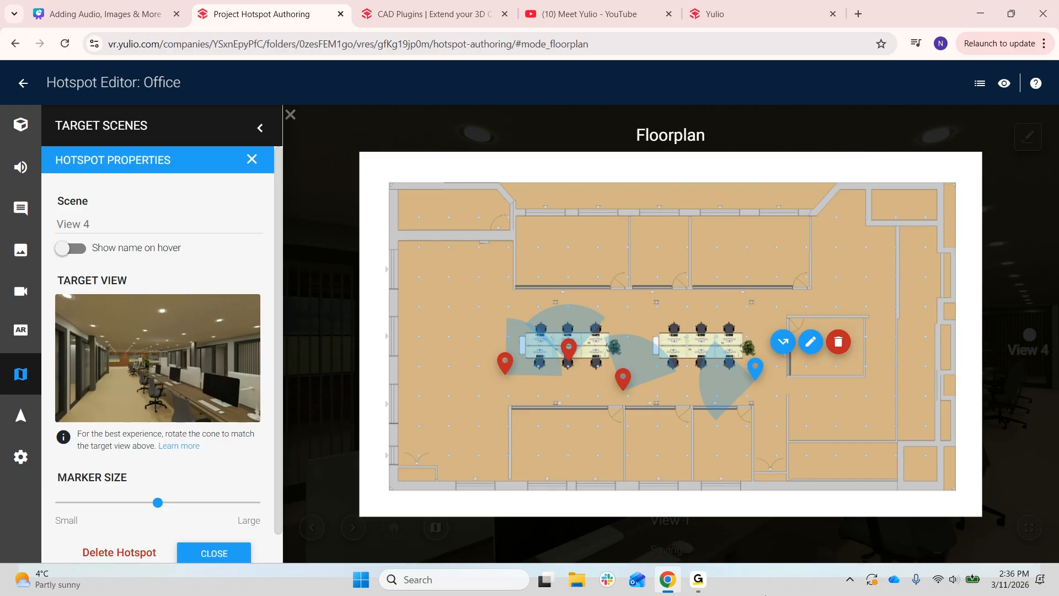
click(191, 560)
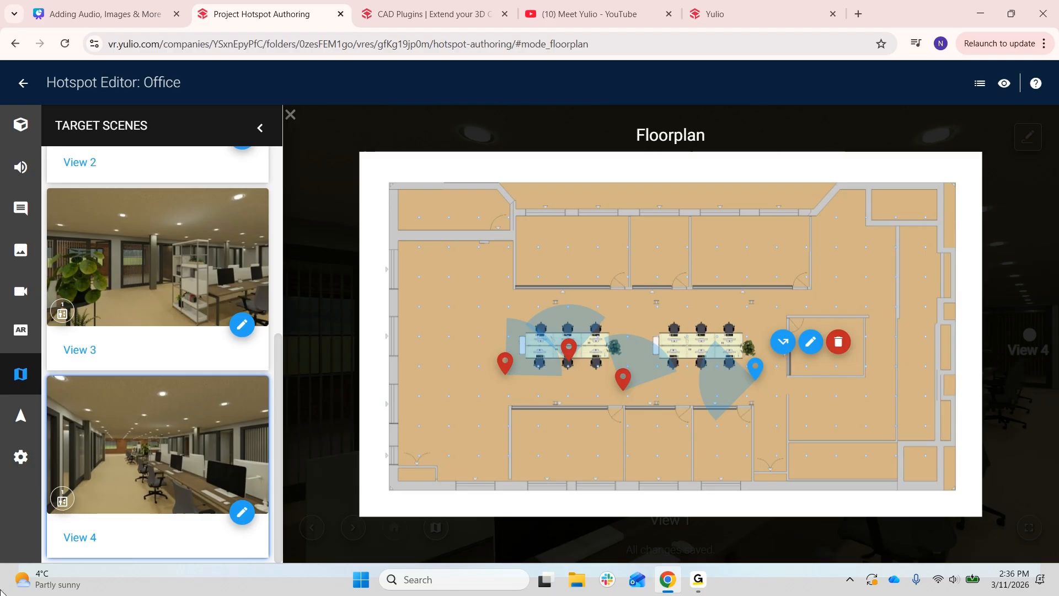
Turn on Show Hotspot Alignment Grid in the editor settings, look around View 1 with it, and turn it off again
click(21, 467)
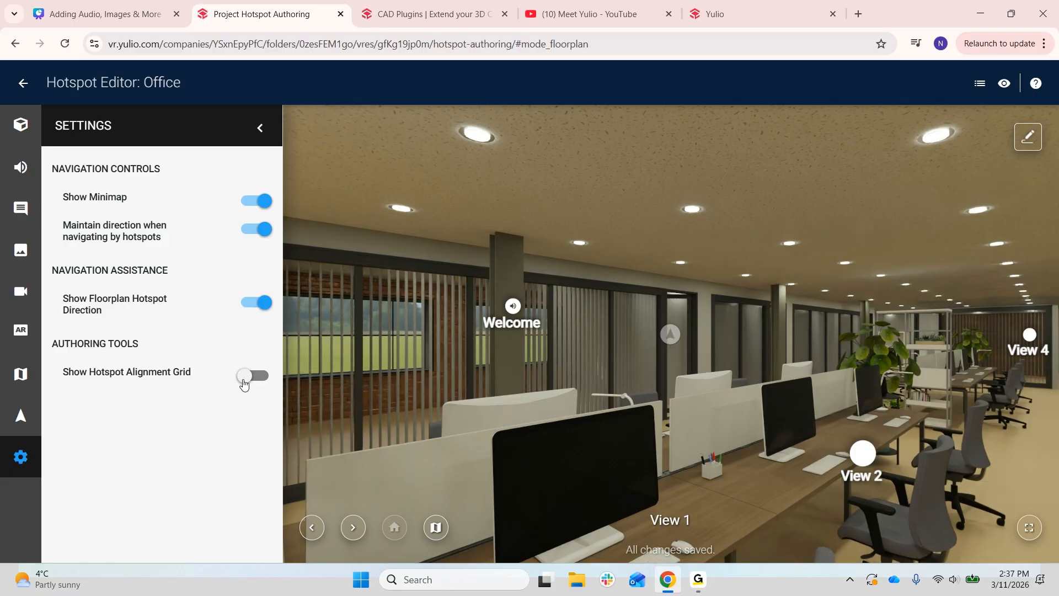
click(244, 378)
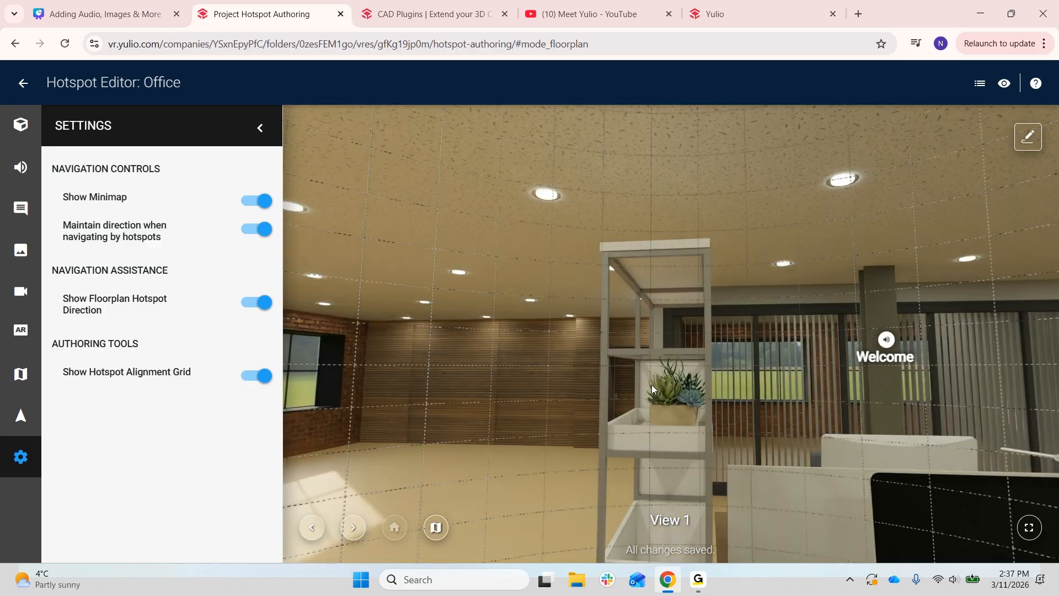
drag(651, 388, 473, 389)
drag(809, 438, 521, 437)
drag(653, 370, 554, 380)
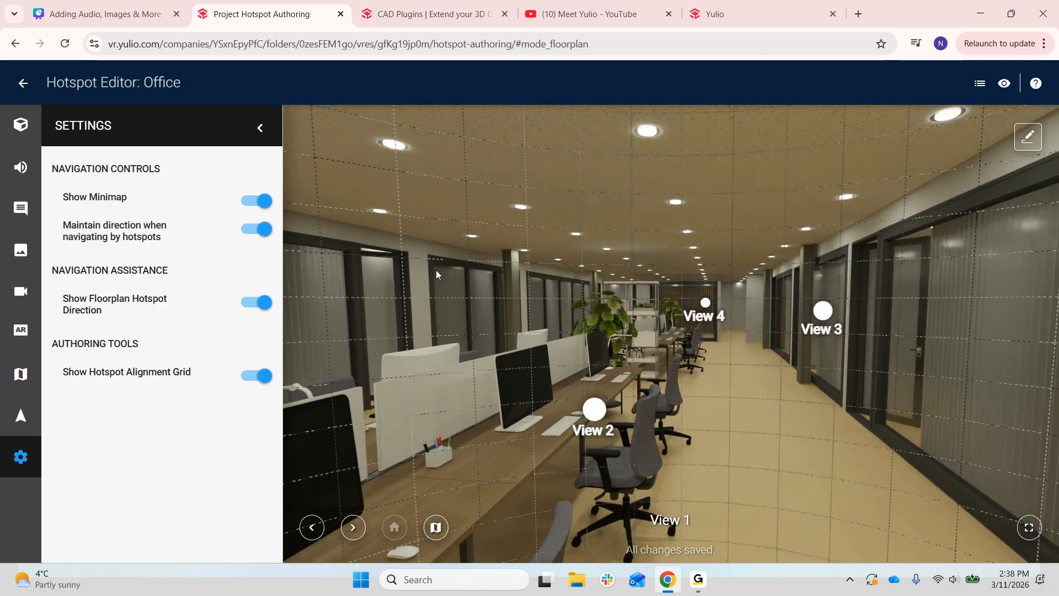
click(256, 376)
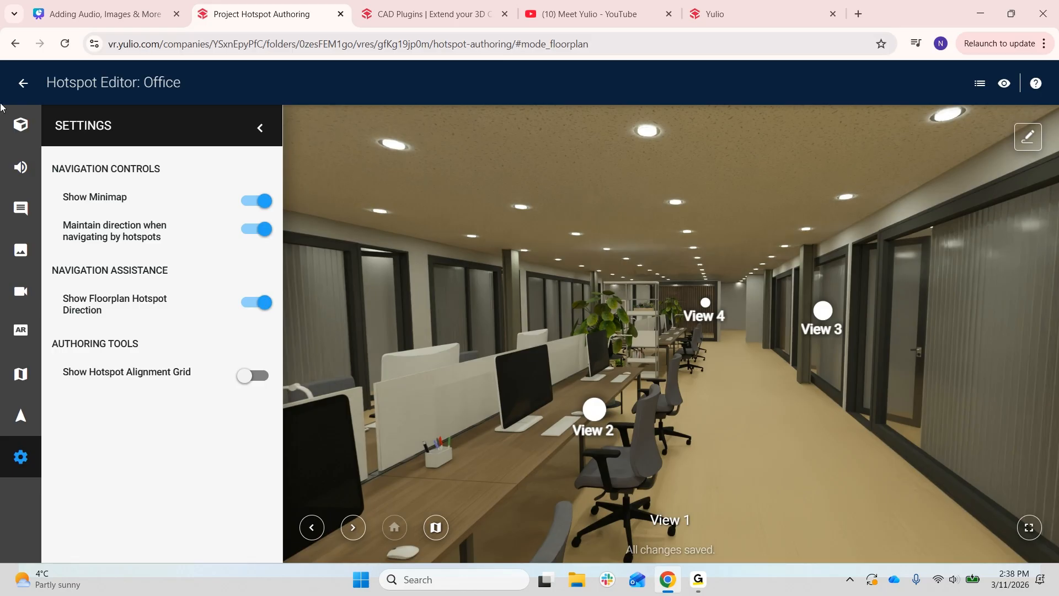
Return to the project's assets and save the 0:30 office clip as View 1's ambient audio with the repeat option marked 1
click(23, 88)
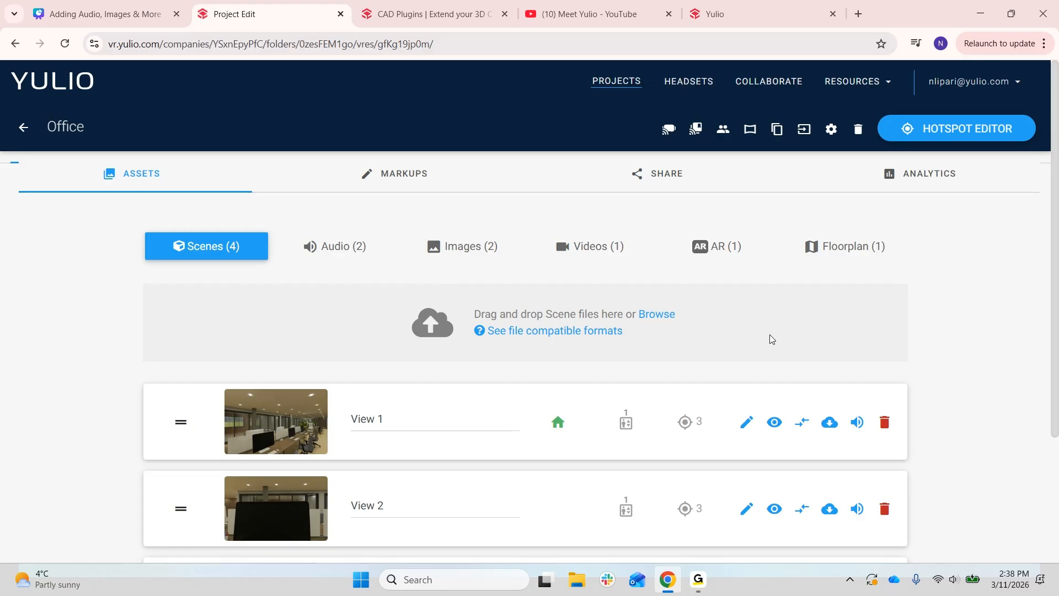
scroll(769, 336, down, 2)
click(858, 329)
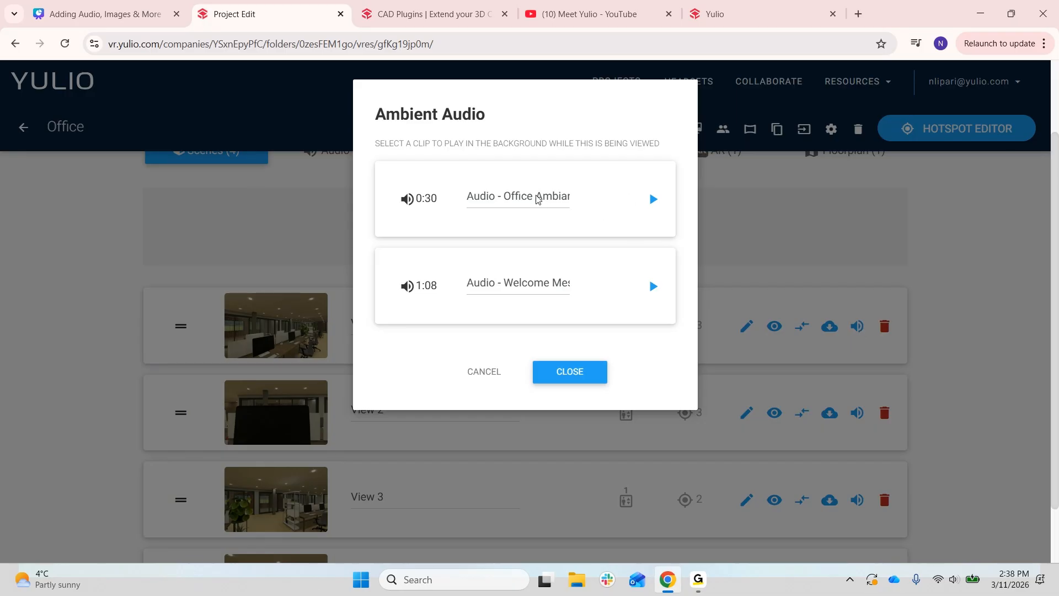
click(611, 210)
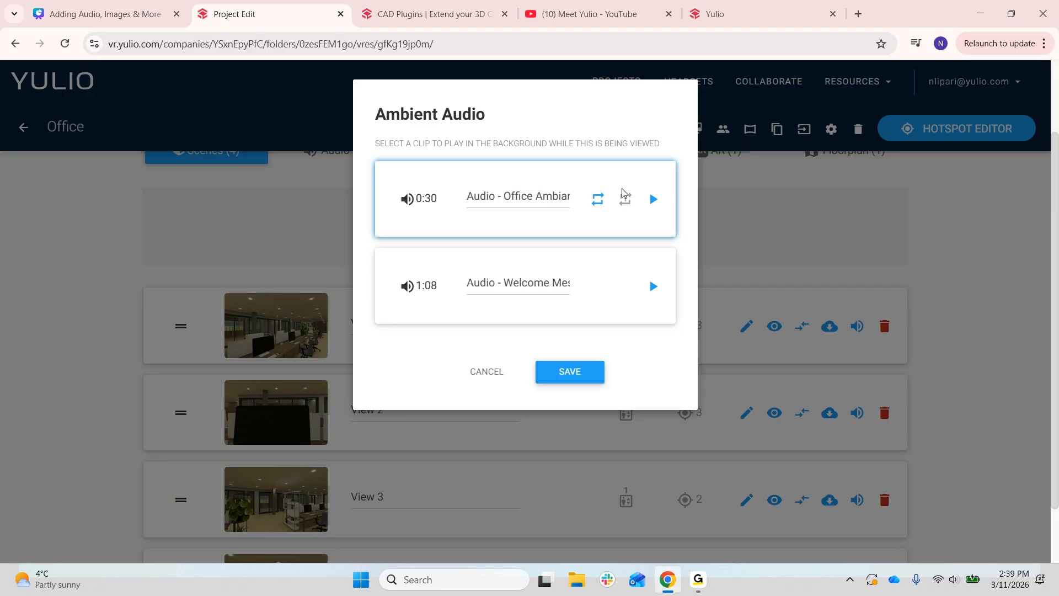
click(627, 203)
click(577, 374)
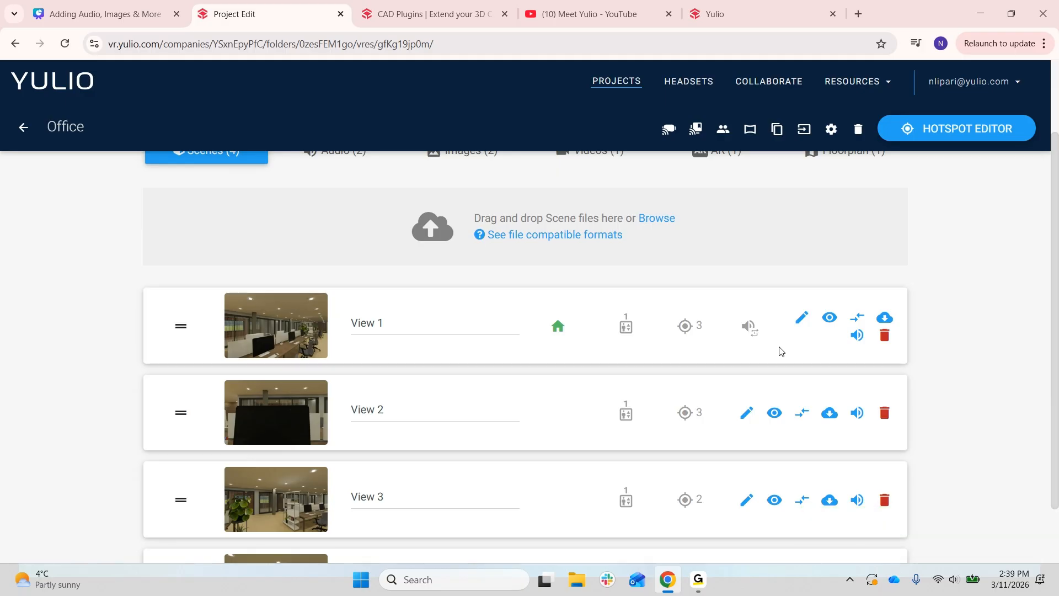
Review the ambient audio selection for View 1 and close it without changes
scroll(780, 350, down, 1)
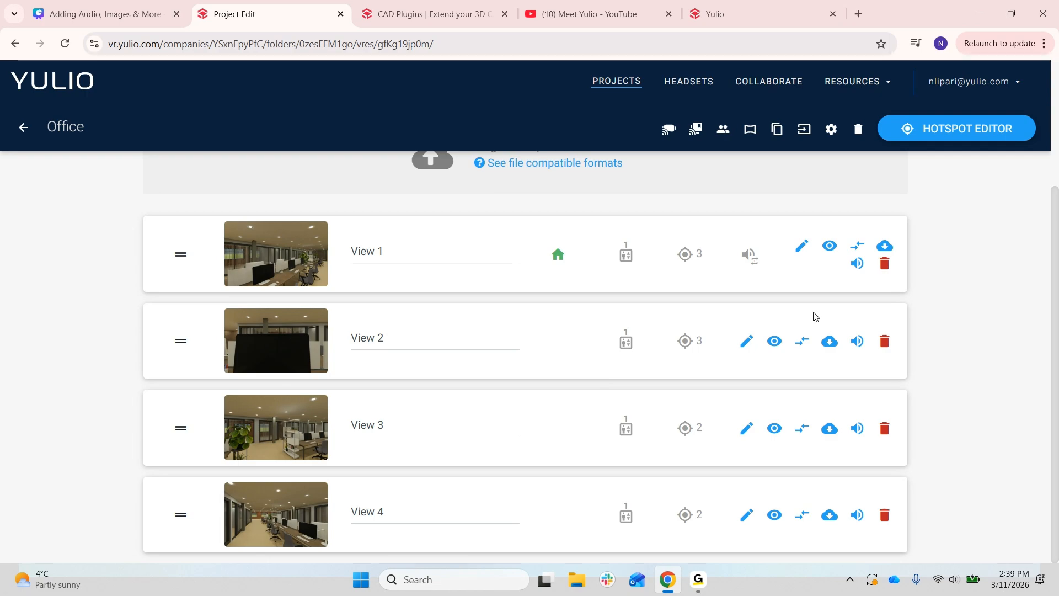
click(858, 264)
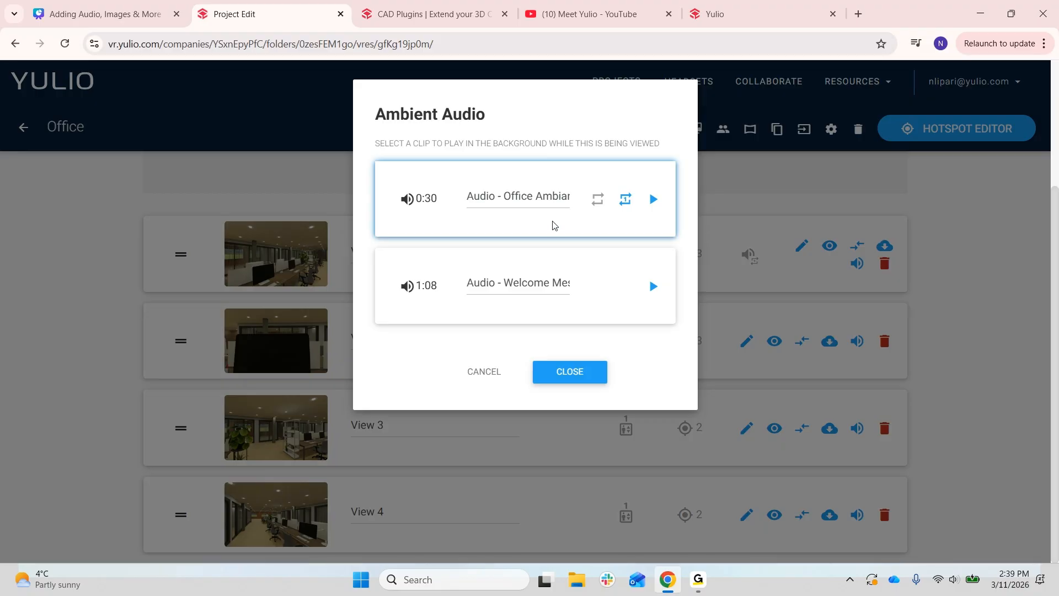
click(555, 384)
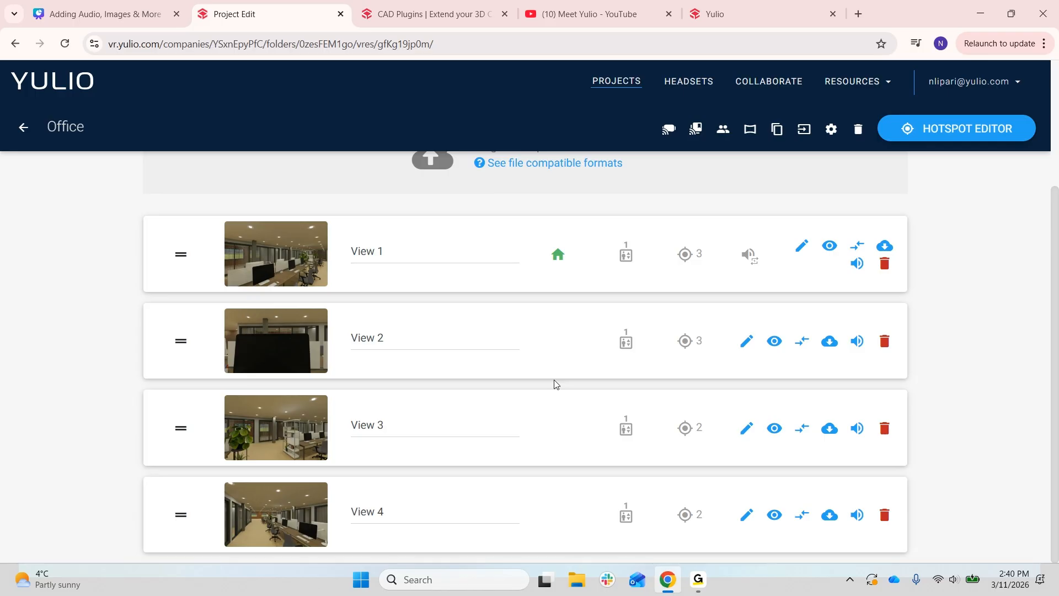
Look over the actions available for each scene, including Download and Replace, and bring up the project's AR assets
scroll(555, 380, up, 2)
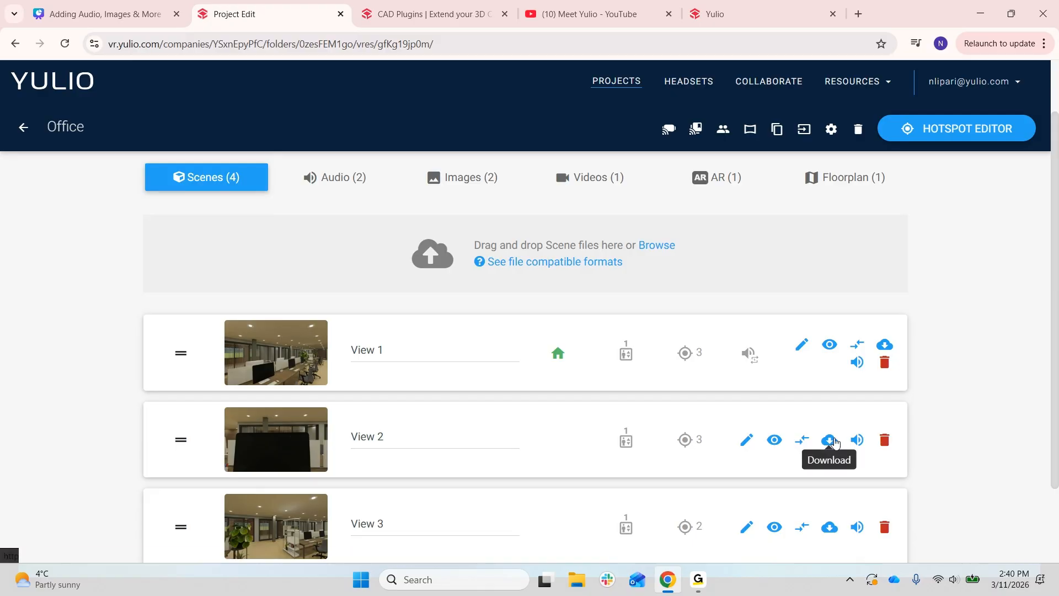
scroll(832, 439, down, 1)
scroll(834, 441, up, 1)
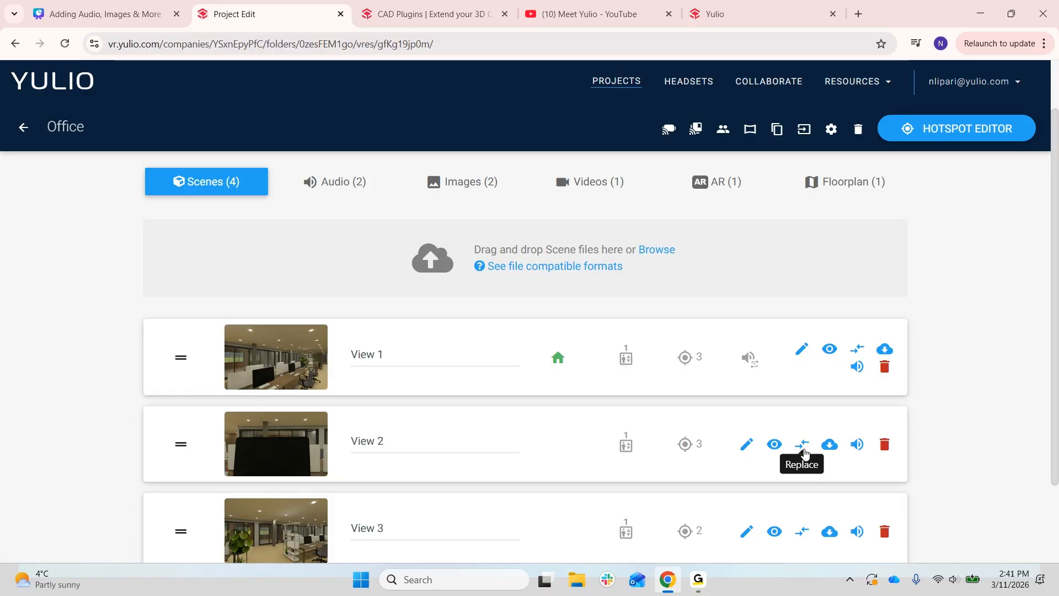
scroll(799, 473, down, 1)
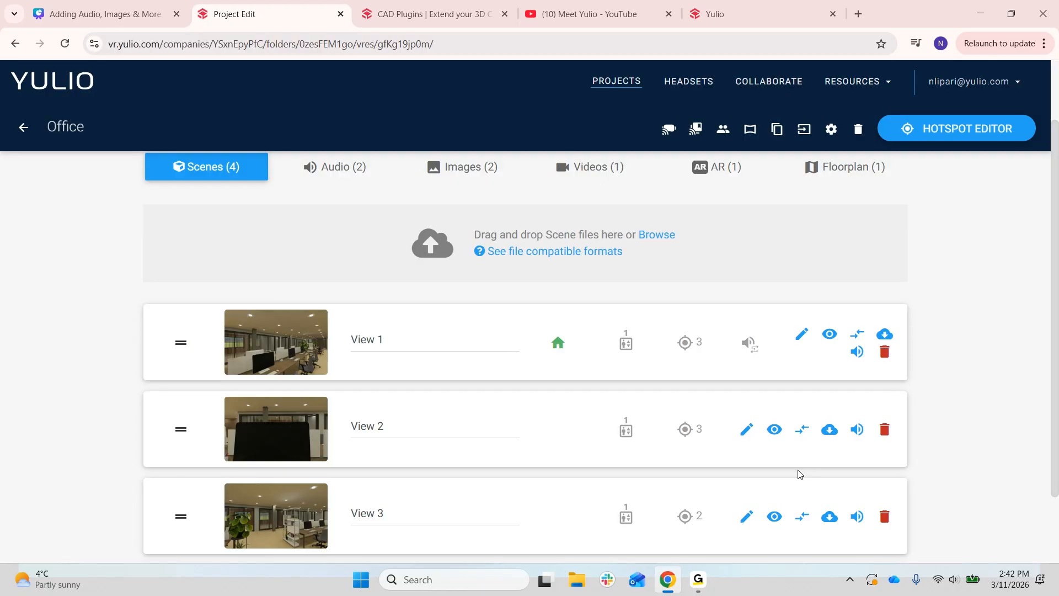
click(712, 168)
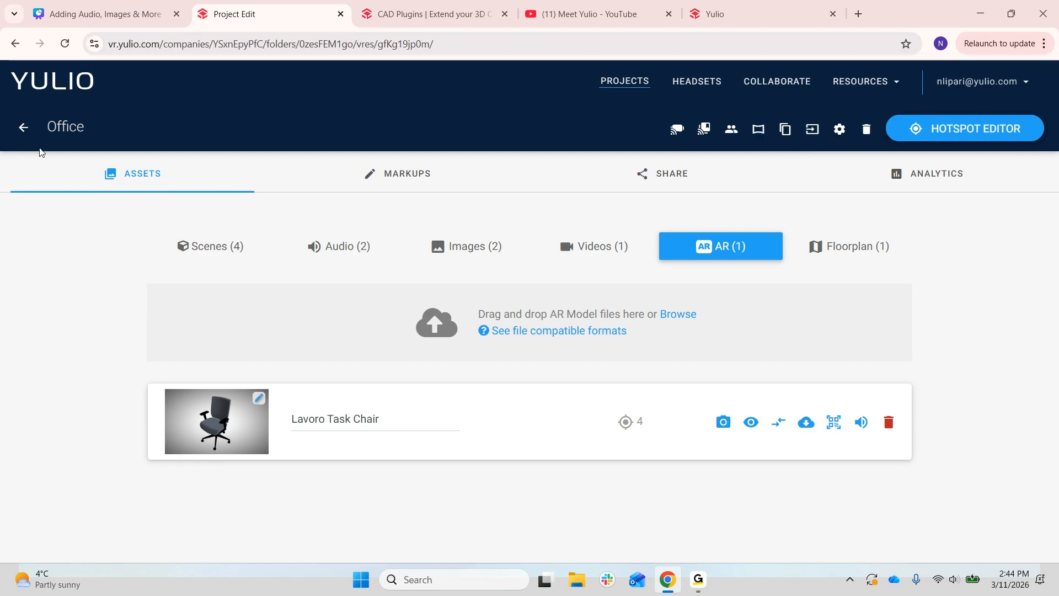
Open the Office - Scene Option project and download its View_1 scene as hd_render into the Adding Hotspots Webinar folder
click(24, 128)
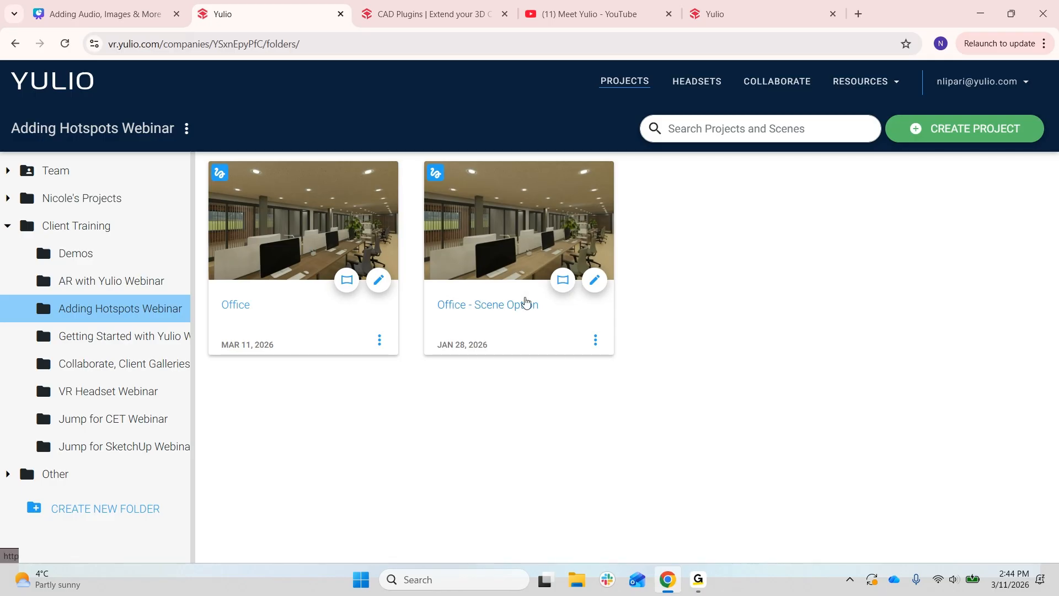
click(502, 310)
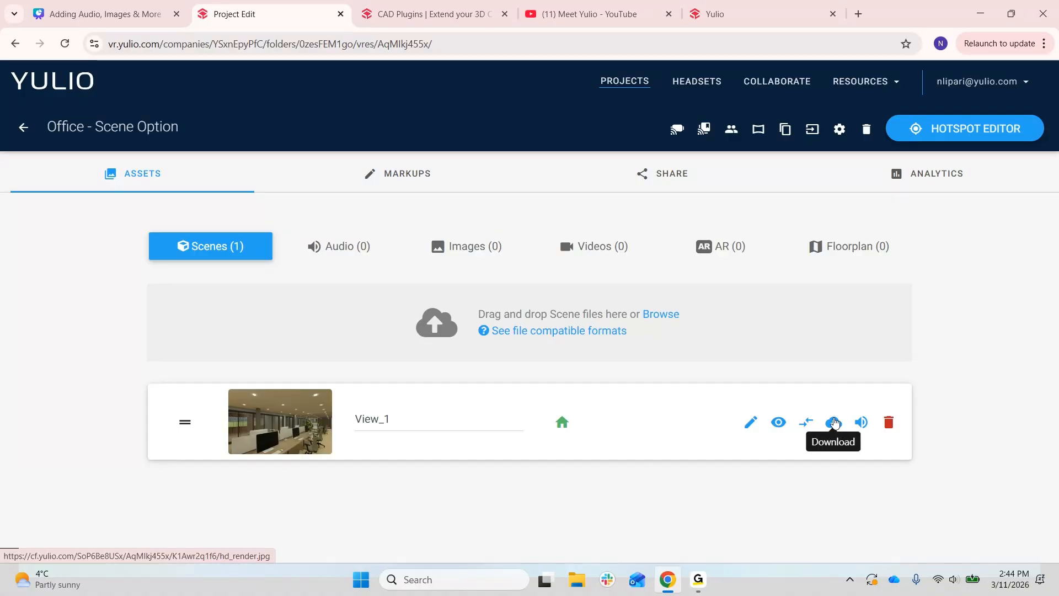
click(835, 423)
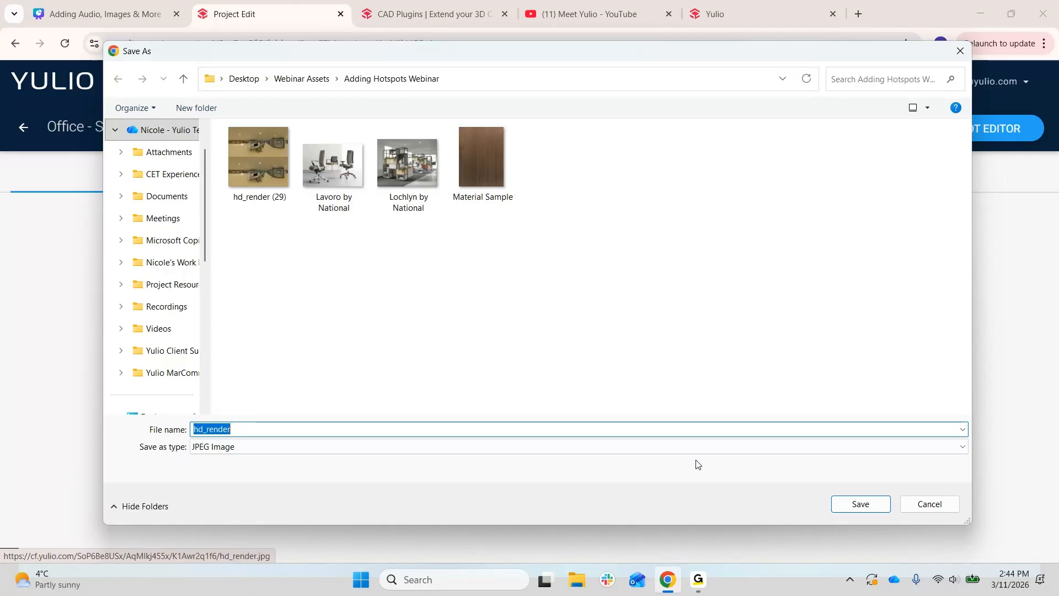
click(861, 504)
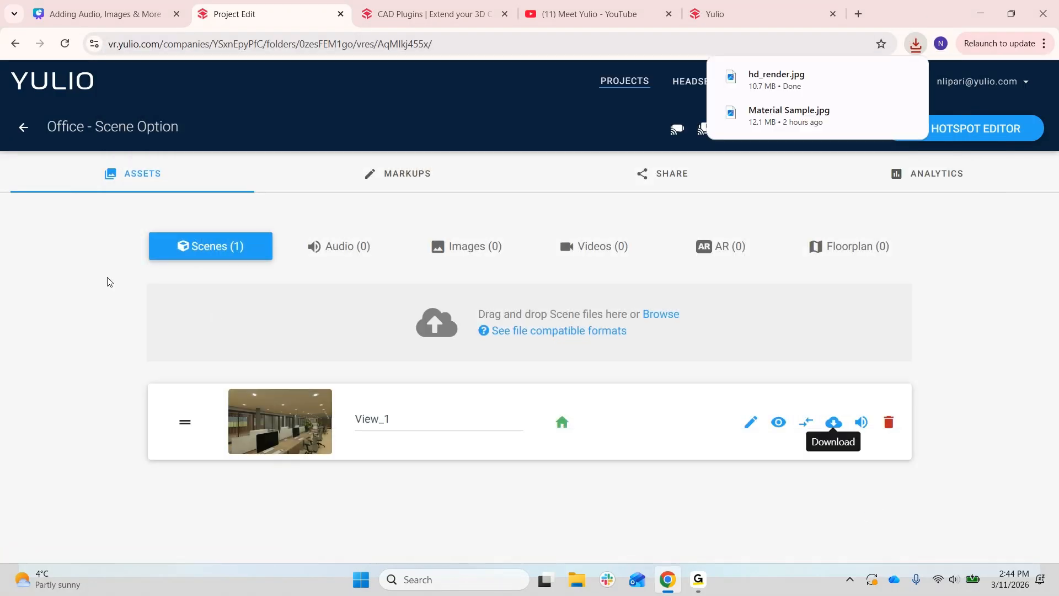
Go back to the Office project and upload the hd_render image as a new scene
click(23, 128)
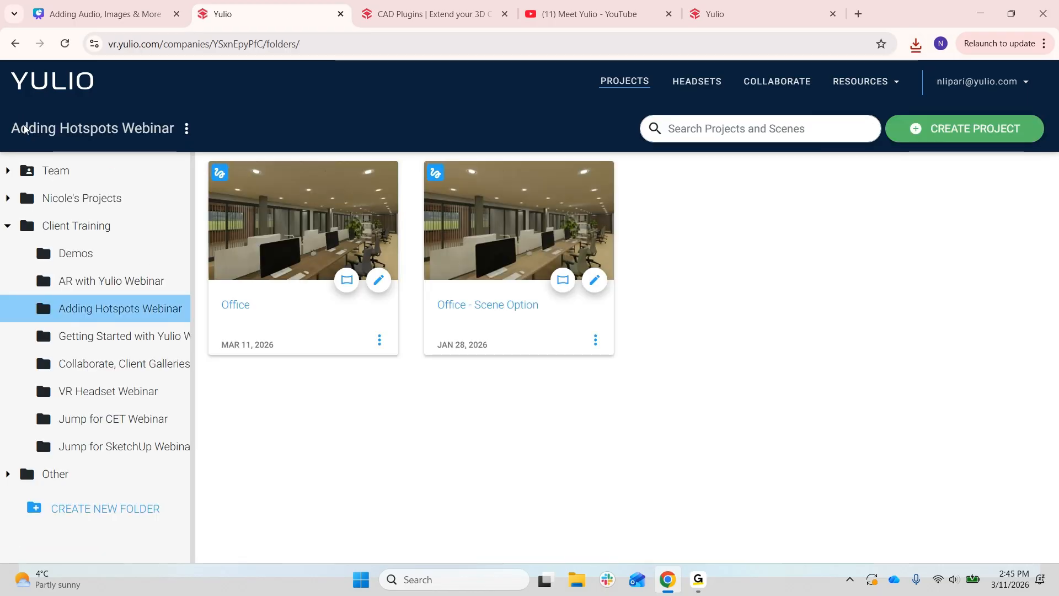
click(264, 270)
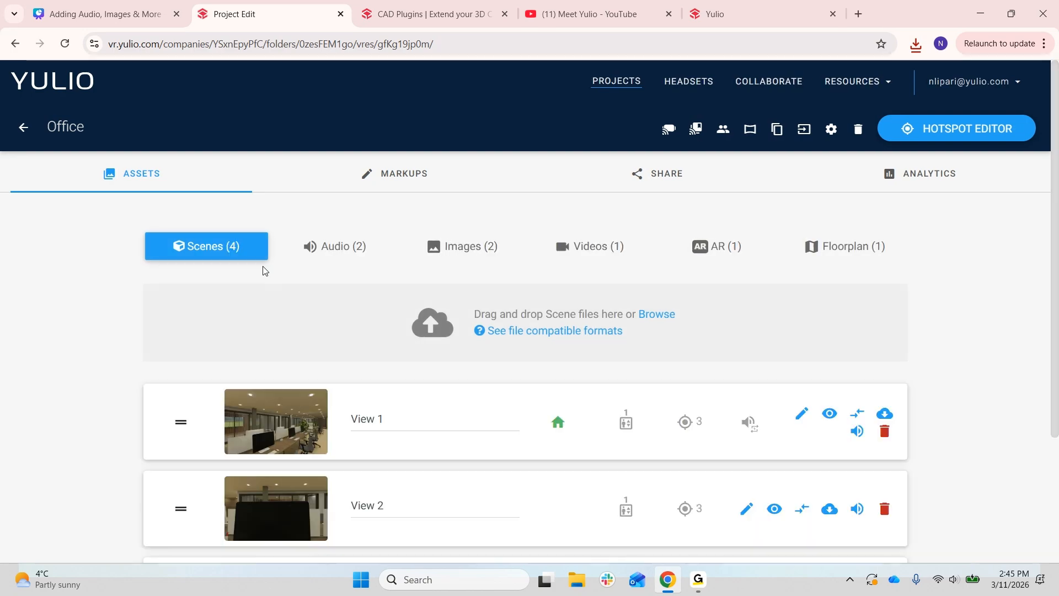
scroll(353, 322, down, 3)
scroll(353, 322, up, 3)
click(663, 319)
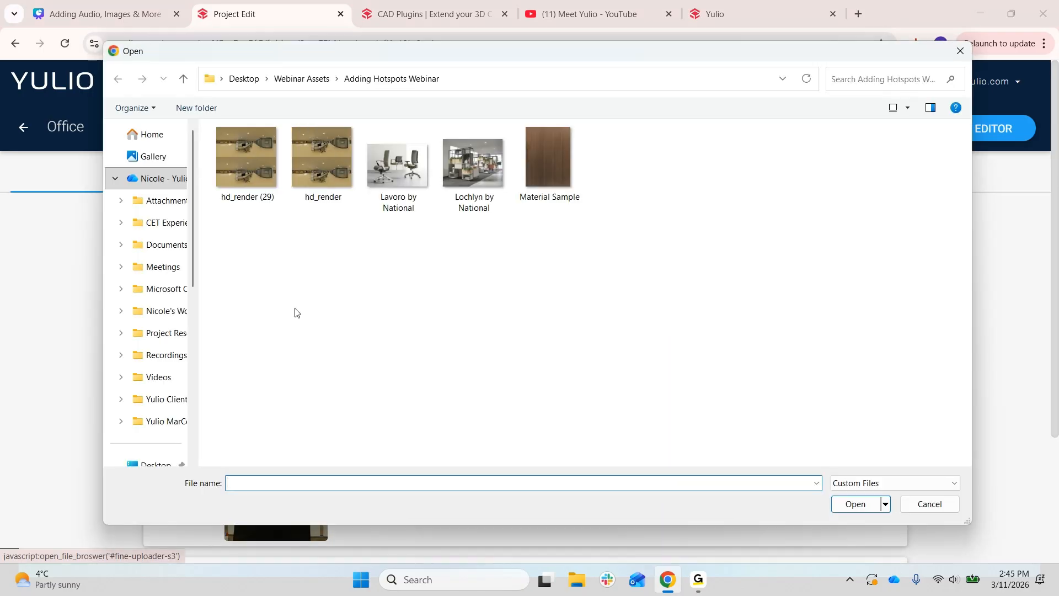
click(311, 204)
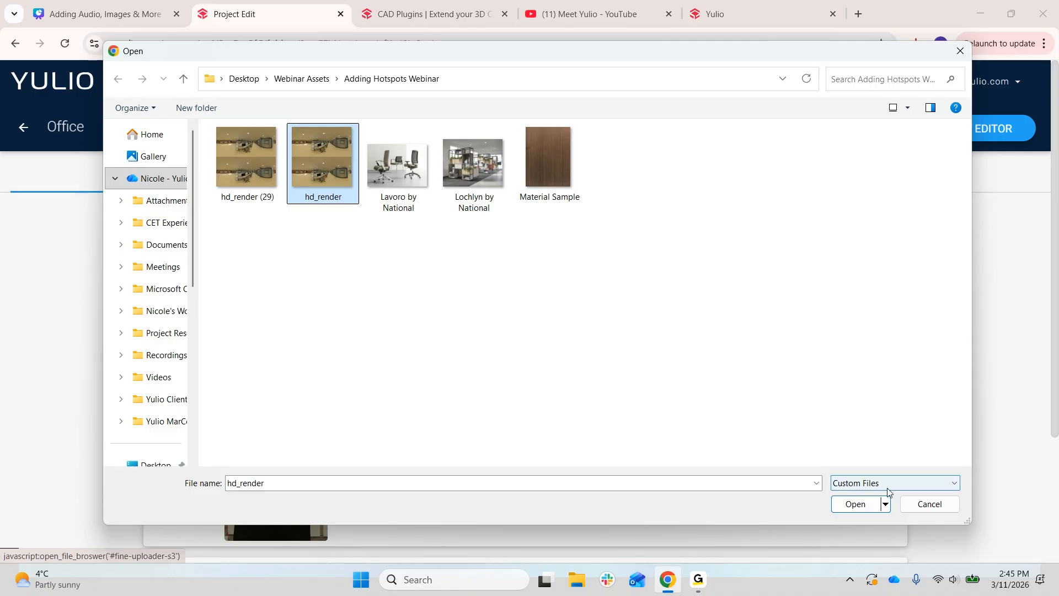
click(862, 506)
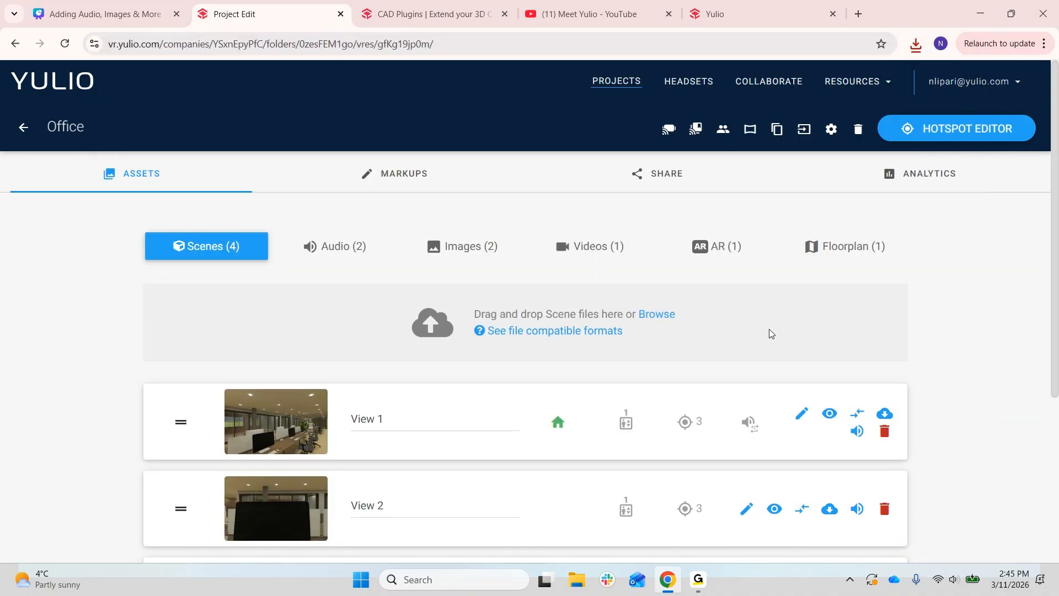
Combine the hd_render scene with View 1 into a scene options group and name the group View 1
scroll(770, 329, down, 5)
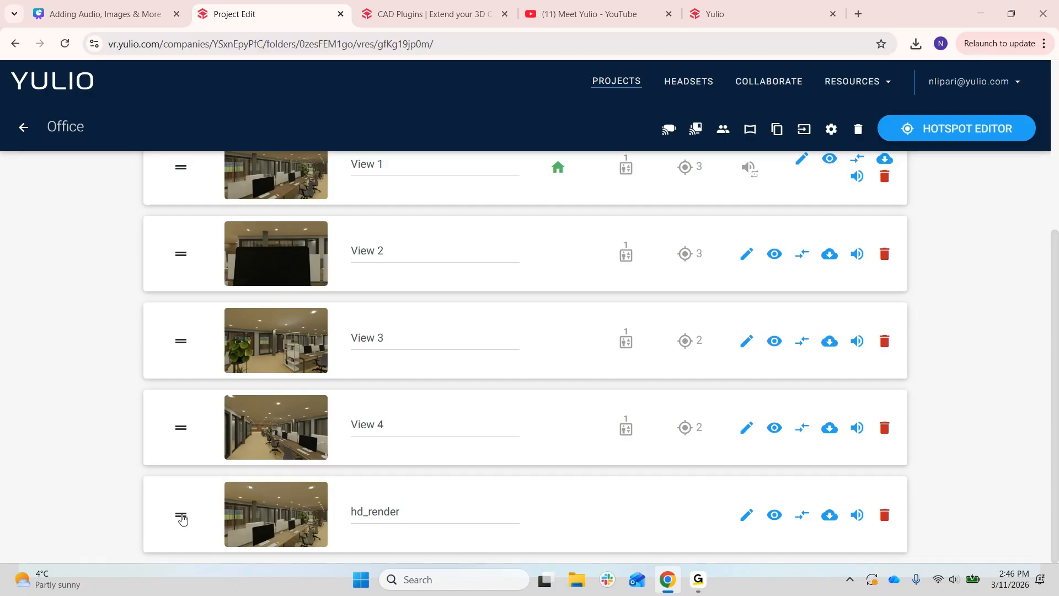
drag(184, 516, 256, 204)
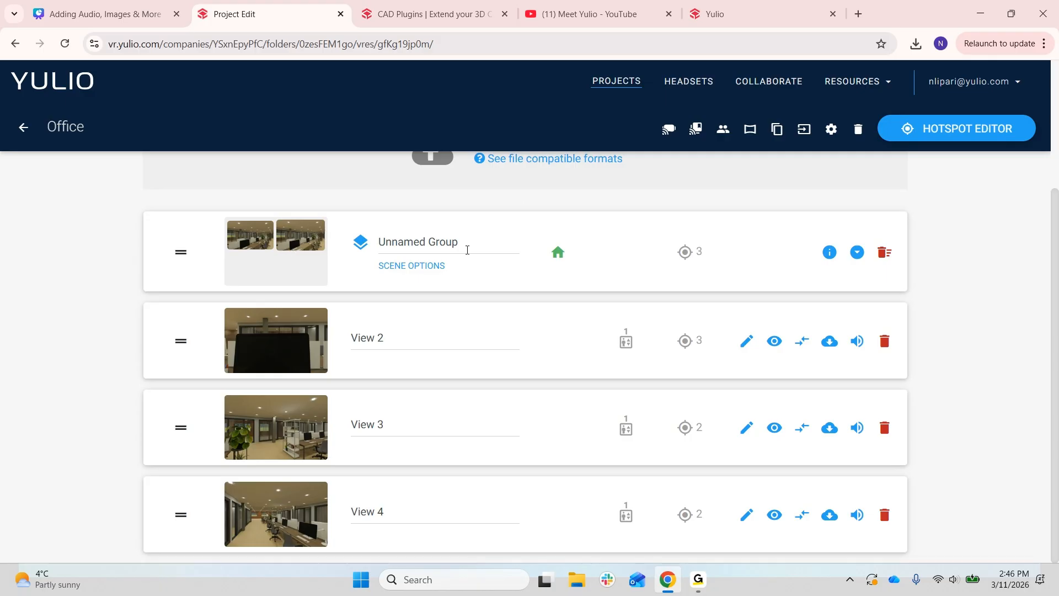
drag(467, 250, 367, 256)
key(BackSpace)
text(V)
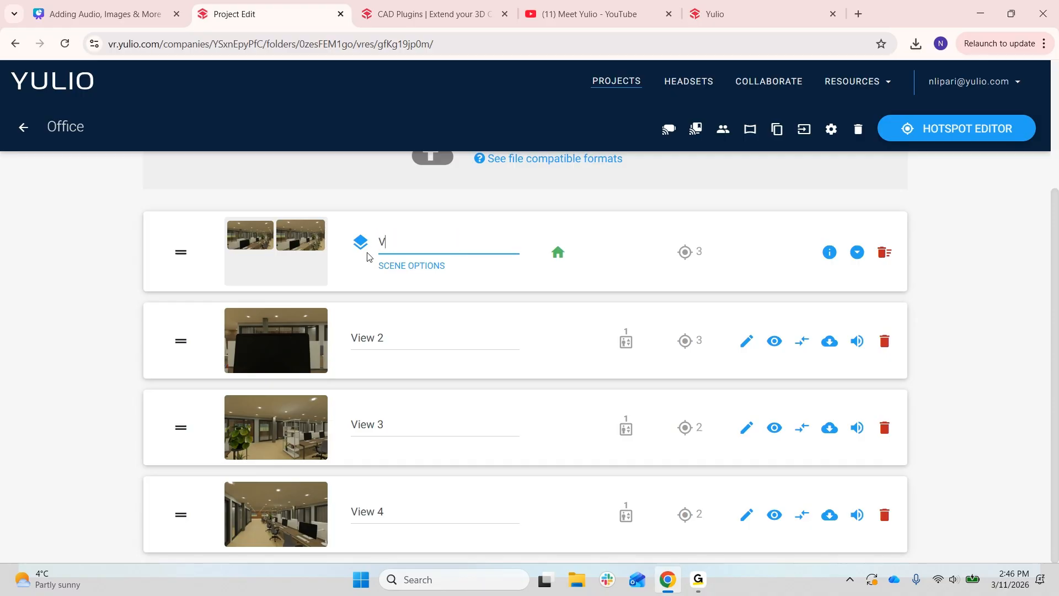
text(iew 1)
Expand the View 1 group and rename its original scene Option 1 and the hd_render scene Option 2
click(858, 253)
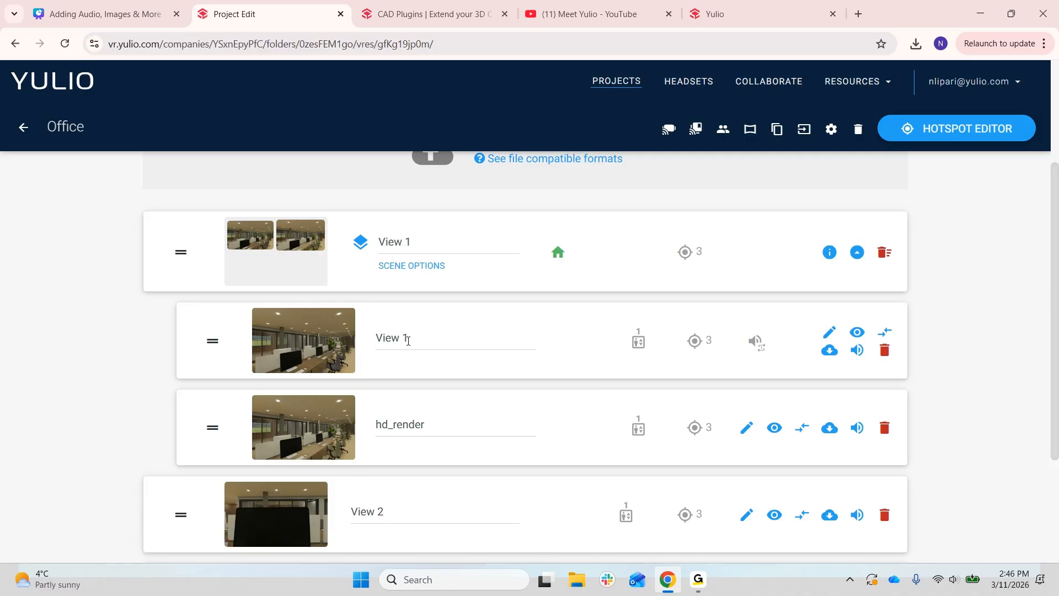
triple_click(422, 337)
text(Option)
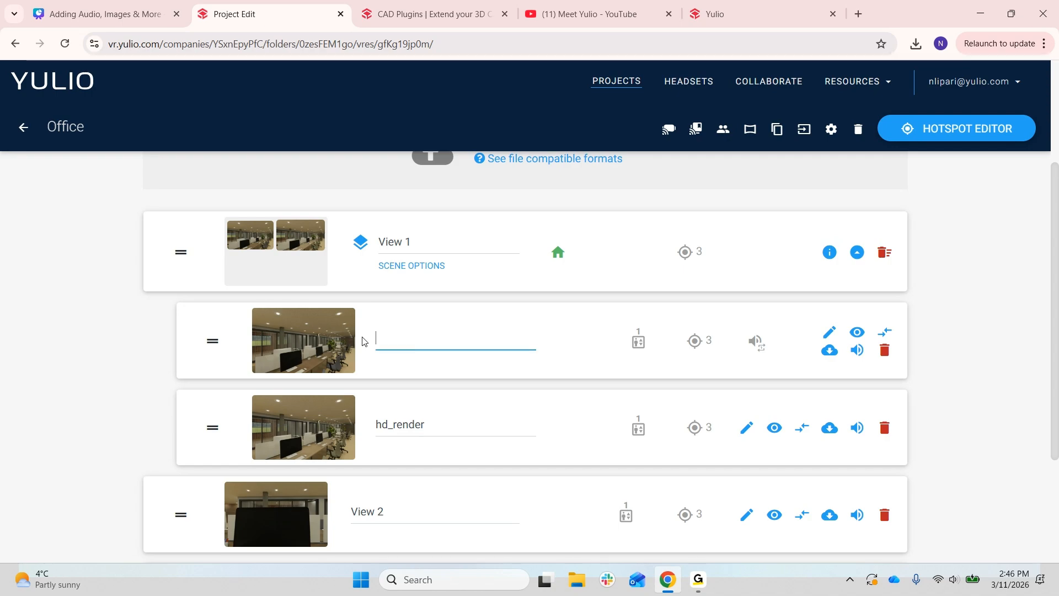
text( 1)
drag(369, 339, 449, 421)
click(449, 421)
key(BackSpace)
key(BackSpace)
key(BackSpace)
key(BackSpace)
key(BackSpace)
key(BackSpace)
key(BackSpace)
key(BackSpace)
key(BackSpace)
text(Option 2)
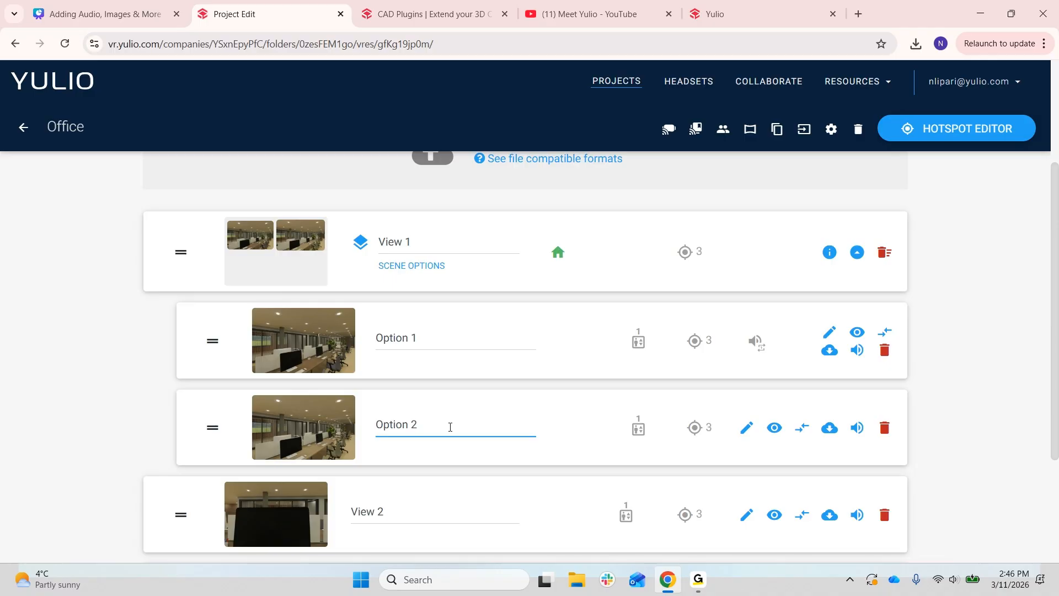
Open the Office project in the VR viewer and look around the View 1 scene
scroll(467, 360, down, 1)
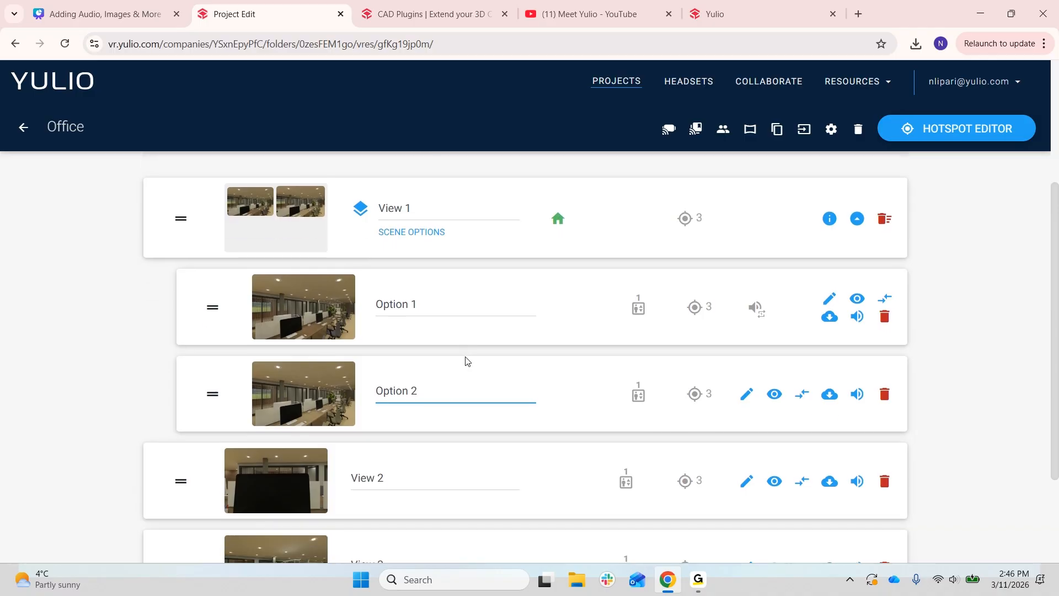
scroll(466, 361, down, 1)
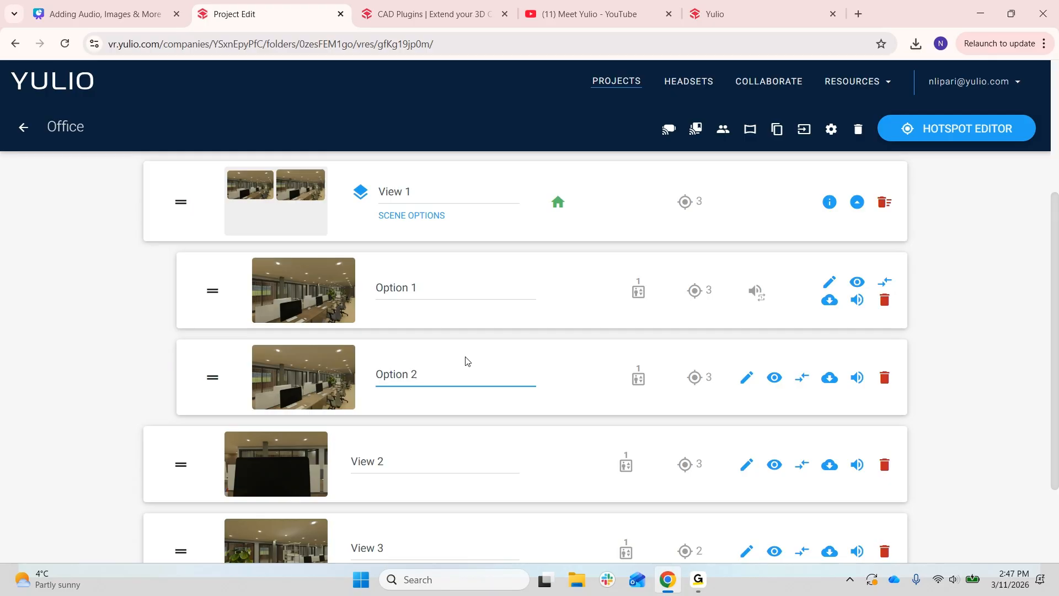
click(465, 360)
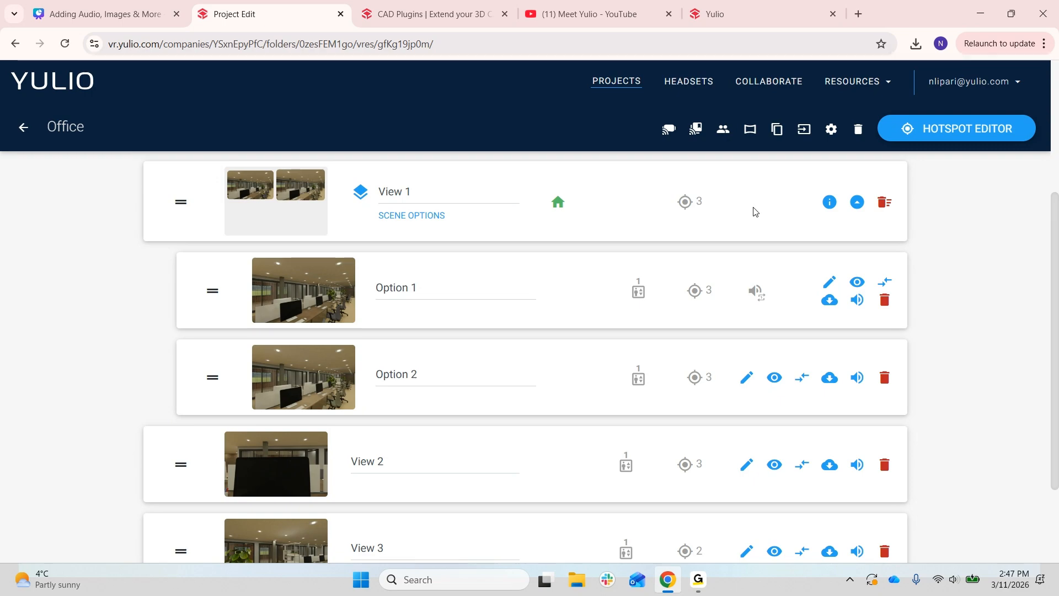
click(750, 131)
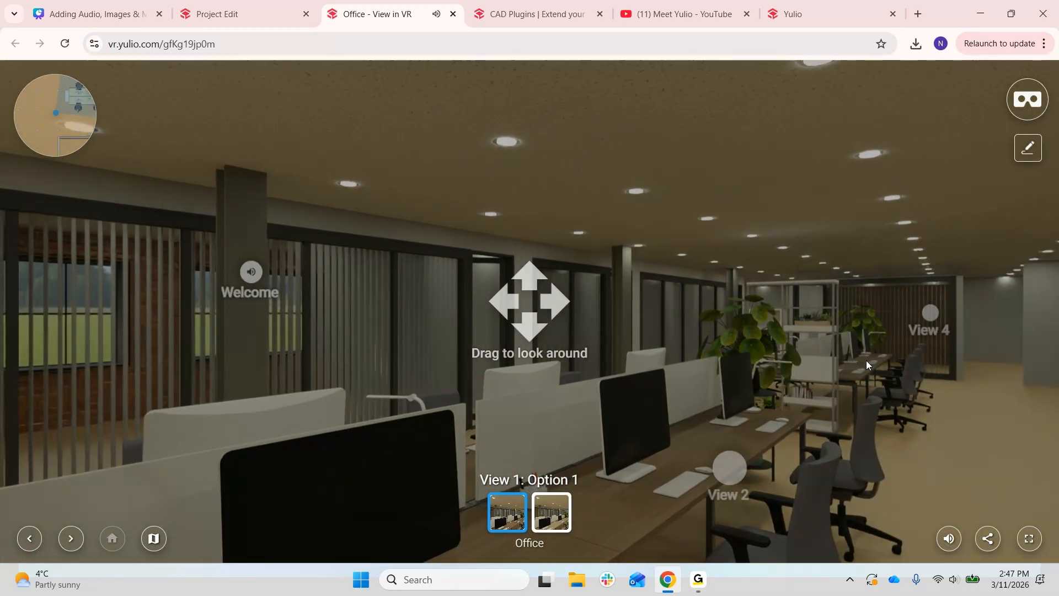
drag(866, 360, 587, 366)
drag(465, 356, 674, 326)
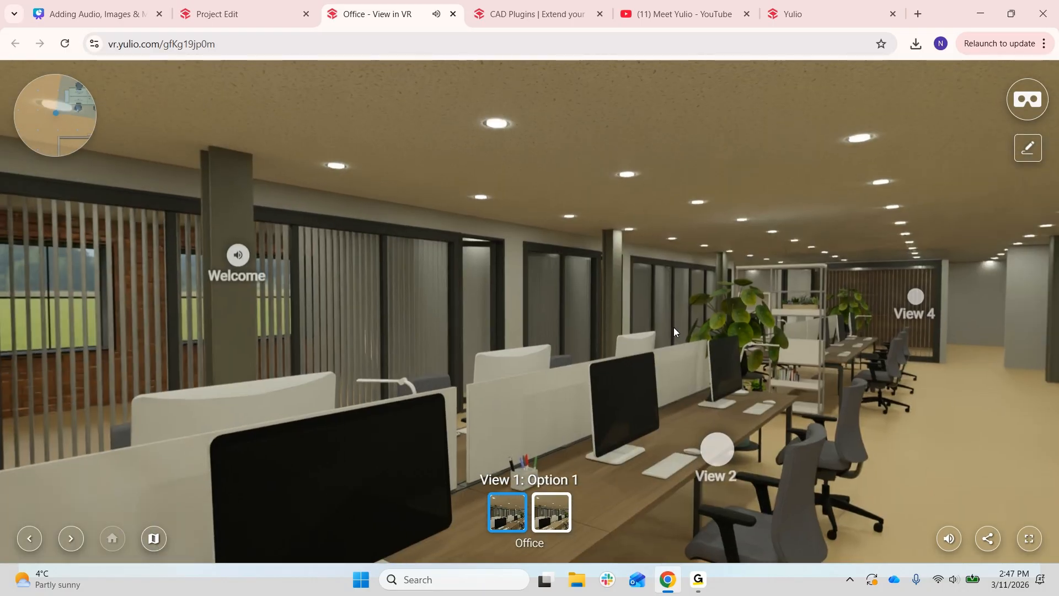
Mute the ambient audio in the viewer and look around Option 1 of View 1
click(956, 541)
drag(681, 337, 804, 336)
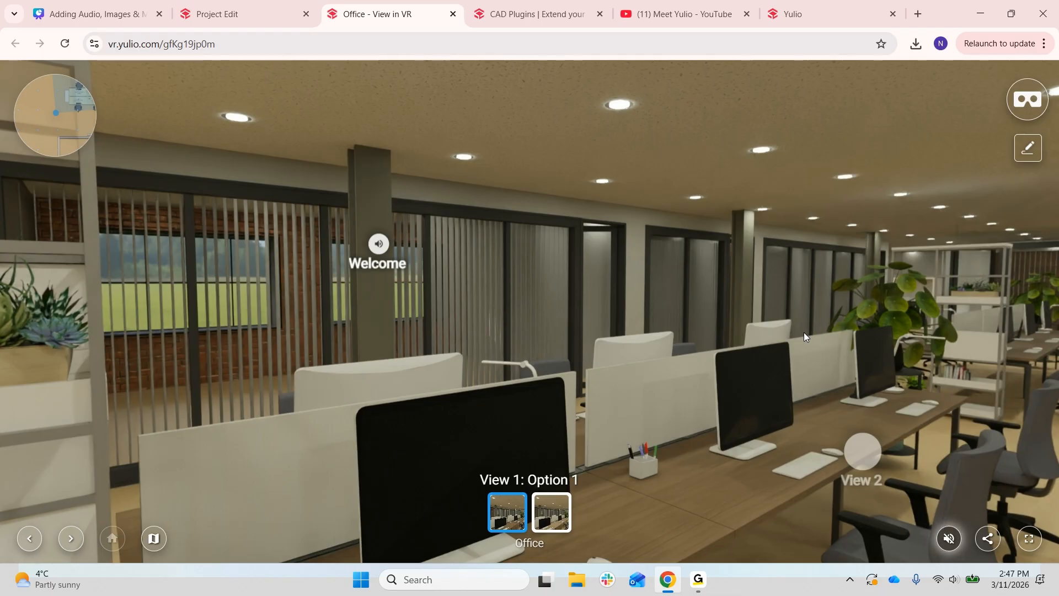
scroll(892, 349, up, 5)
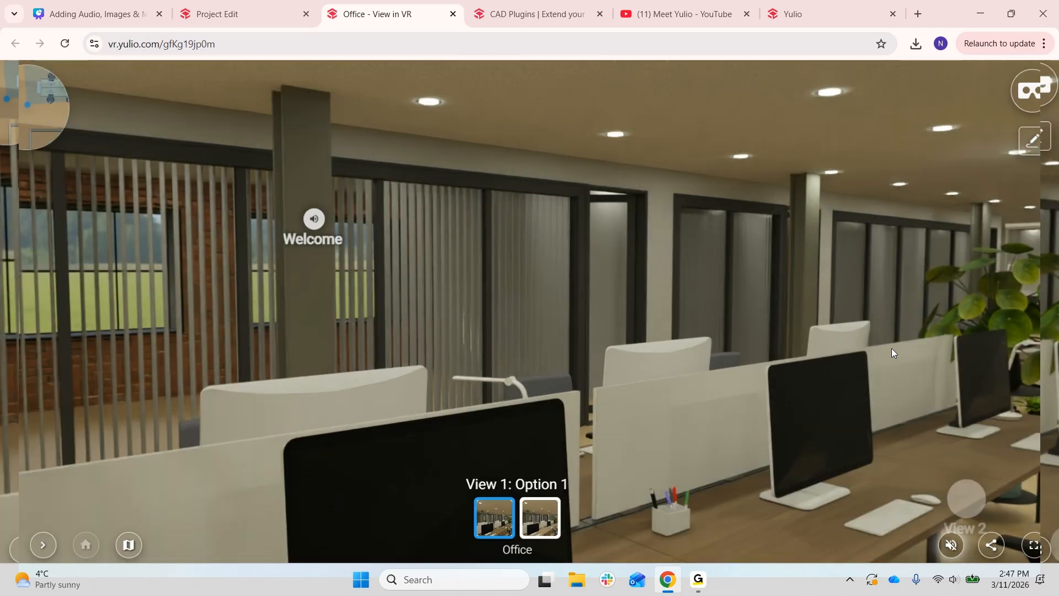
scroll(855, 338, down, 5)
drag(797, 322, 578, 326)
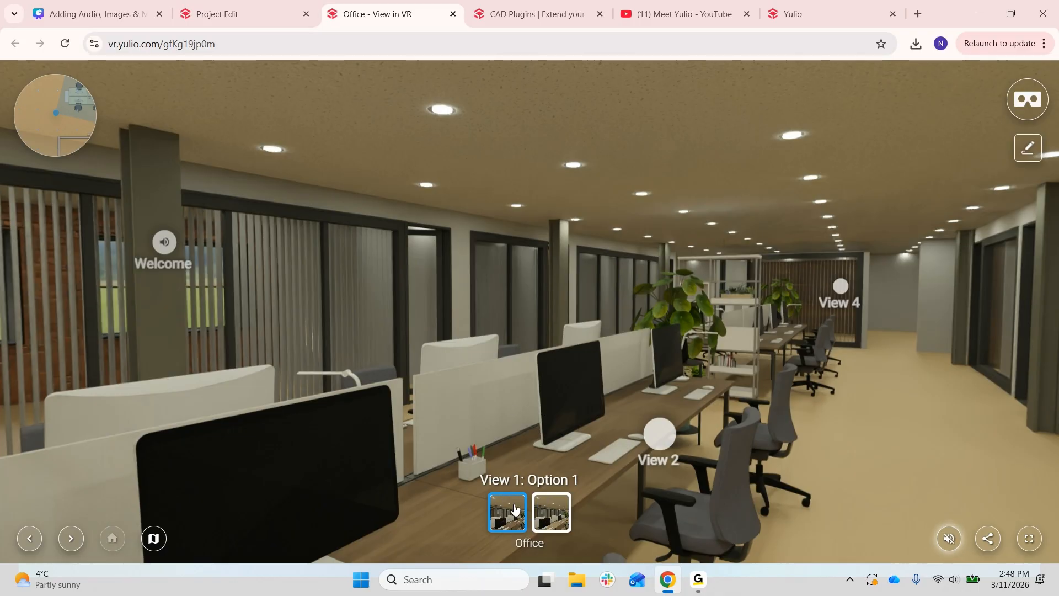
drag(519, 375, 376, 277)
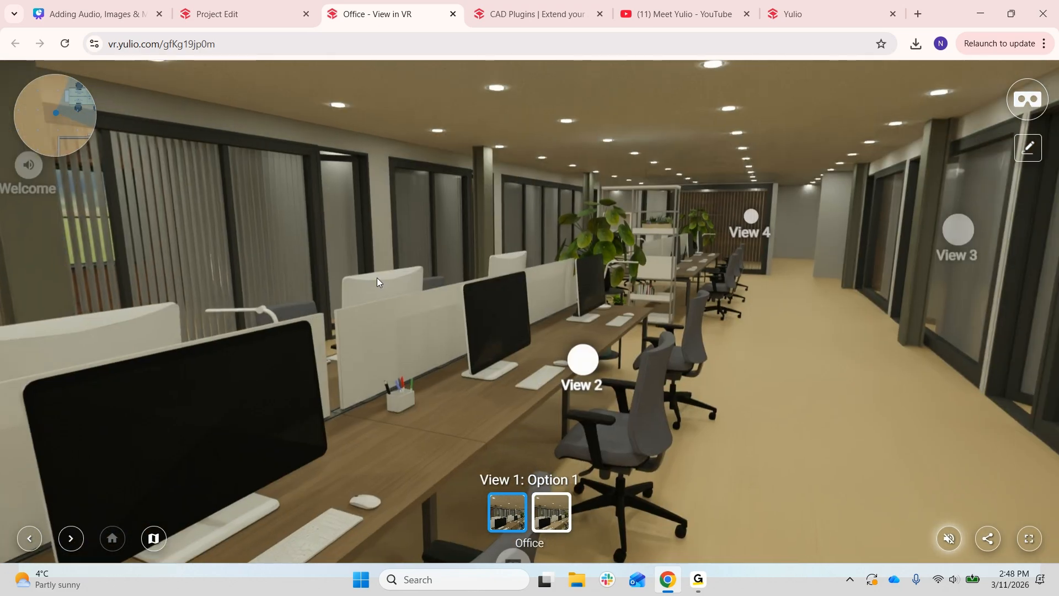
Switch View 1 to Option 2, look at the alternate finishes, and return to Option 1
click(550, 513)
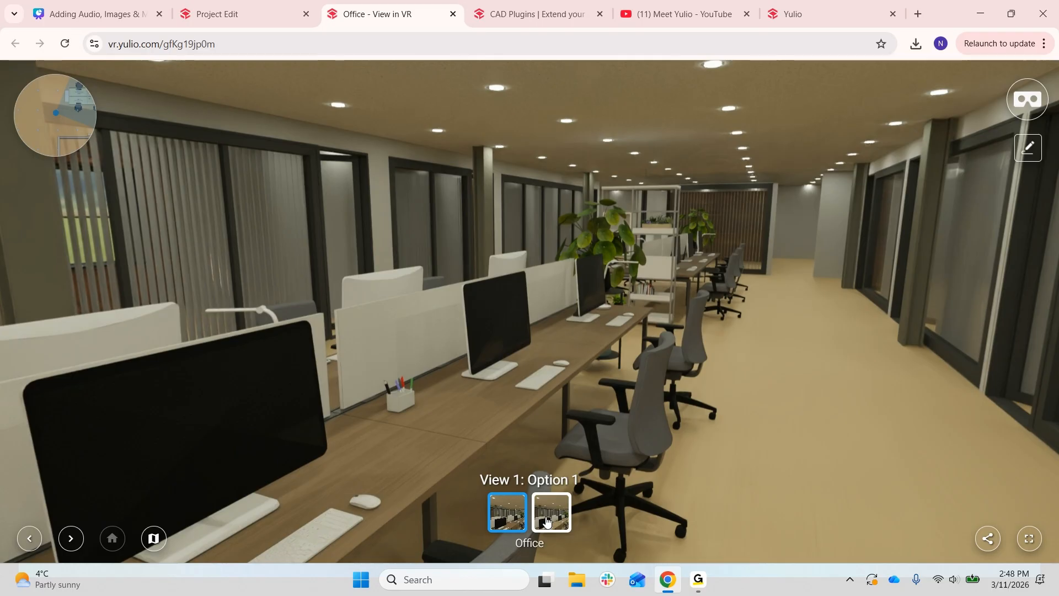
mouse_move(370, 385)
mouse_down()
mouse_move(620, 356)
mouse_move(387, 380)
mouse_move(364, 369)
mouse_up()
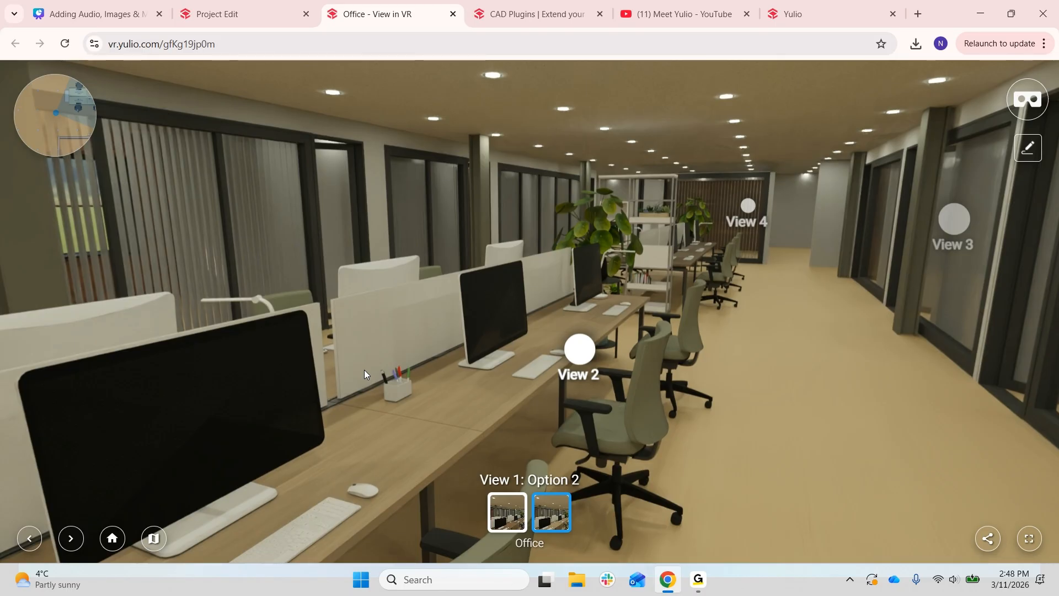
drag(364, 370, 414, 335)
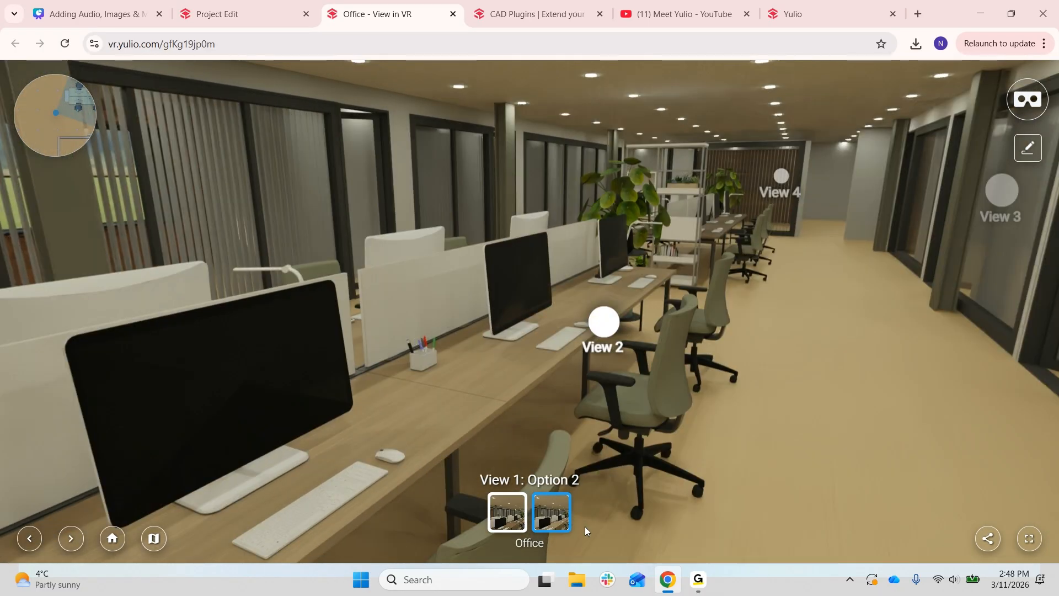
click(524, 513)
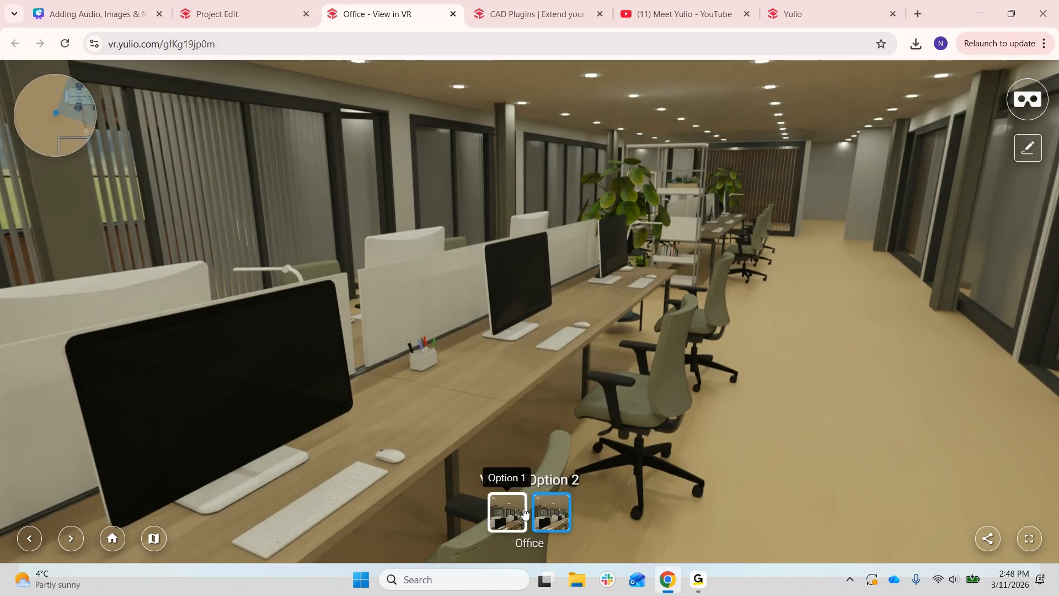
drag(458, 437, 444, 503)
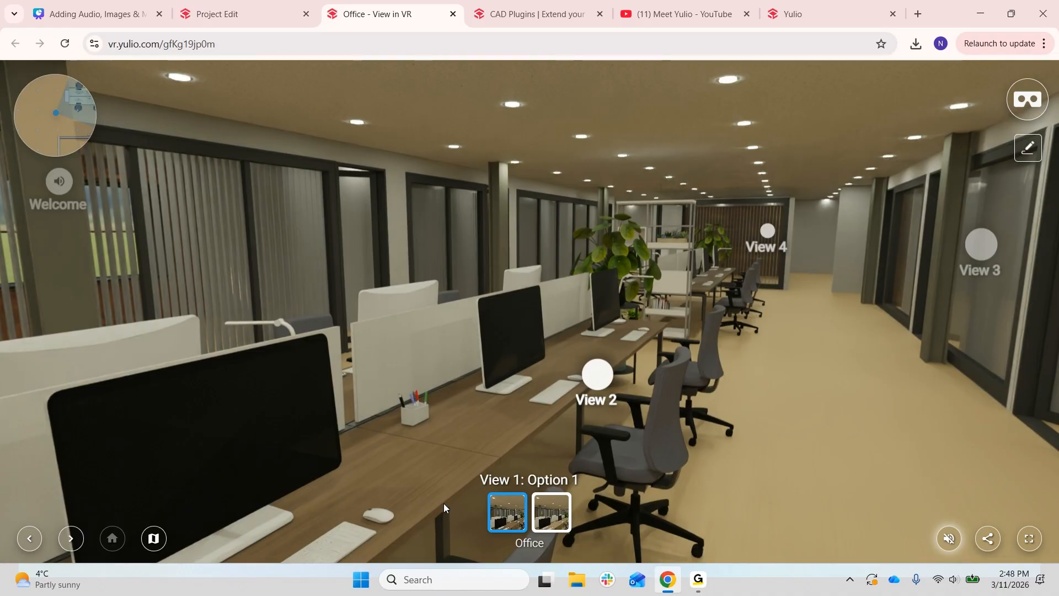
Play the Welcome audio hotspot in View 1 and stop it
drag(336, 376, 721, 446)
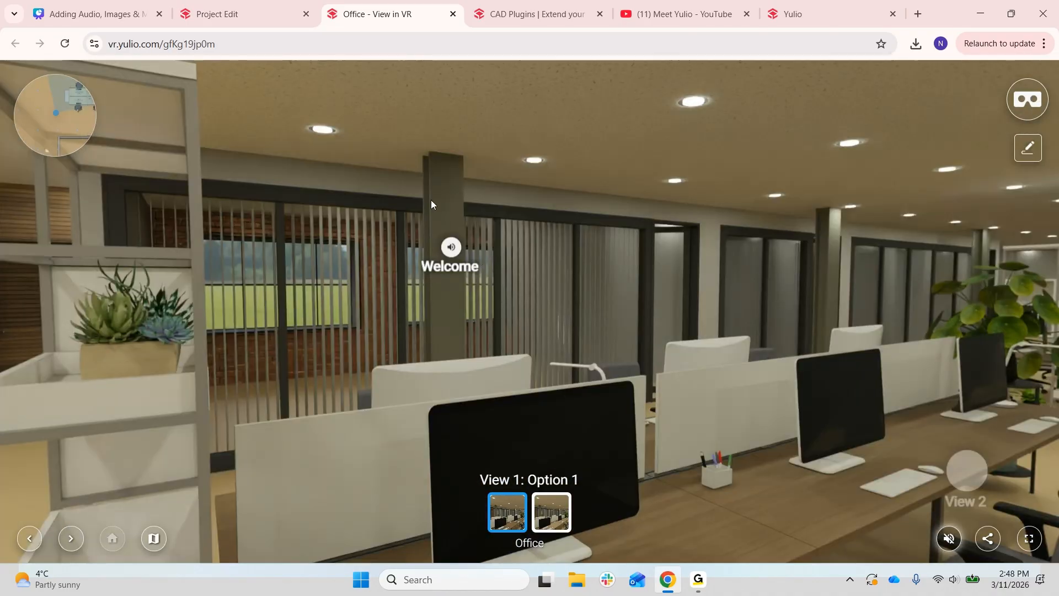
click(452, 247)
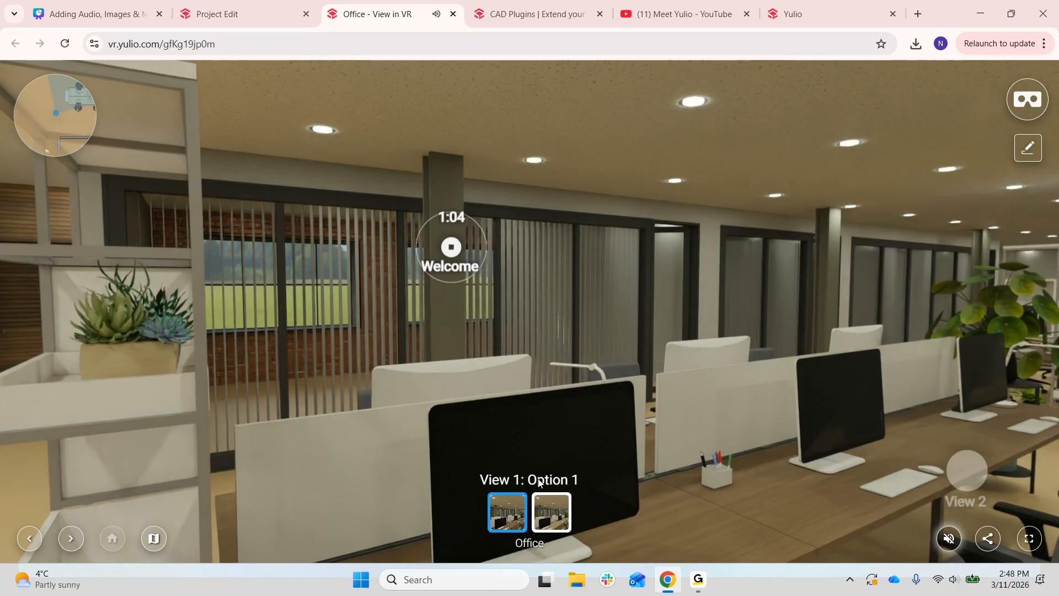
click(460, 267)
Open the Try Yulio text hotspot in View 1, follow its Get Started link, and return to the VR viewer
drag(875, 256, 411, 281)
drag(936, 327, 568, 340)
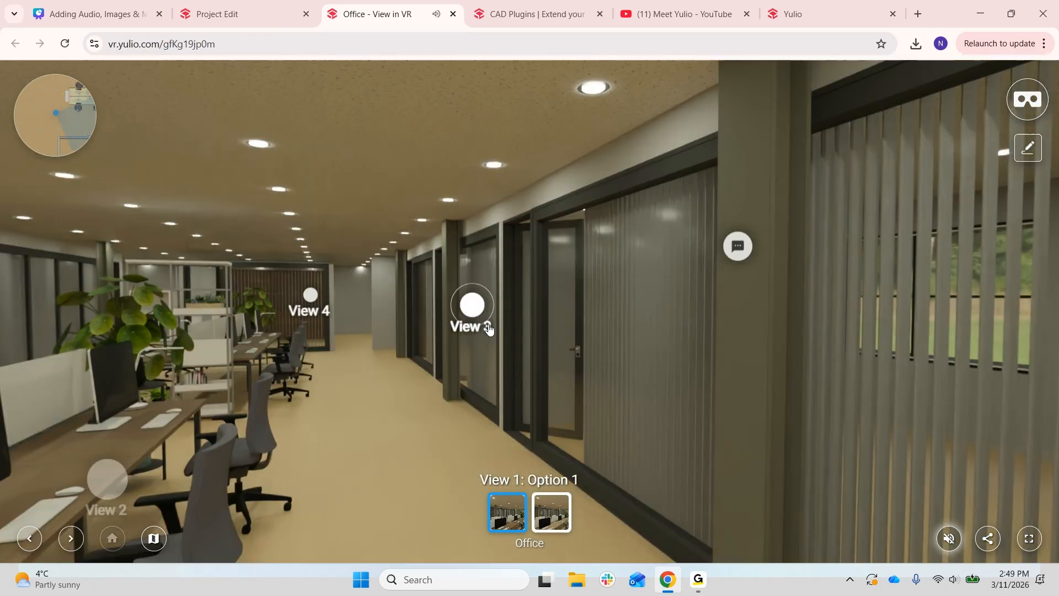
drag(804, 378, 641, 371)
click(604, 249)
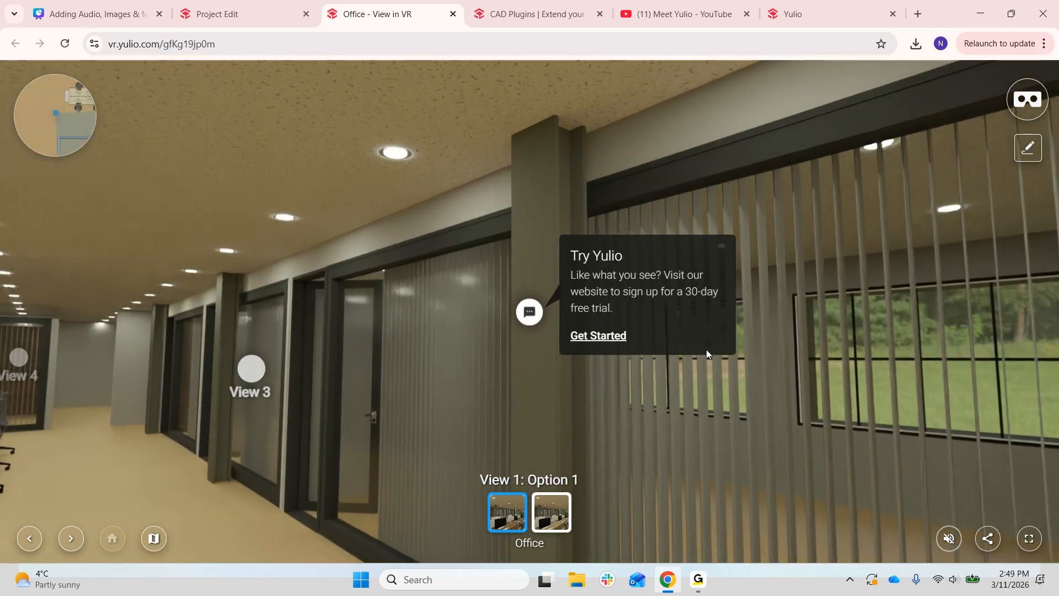
click(617, 344)
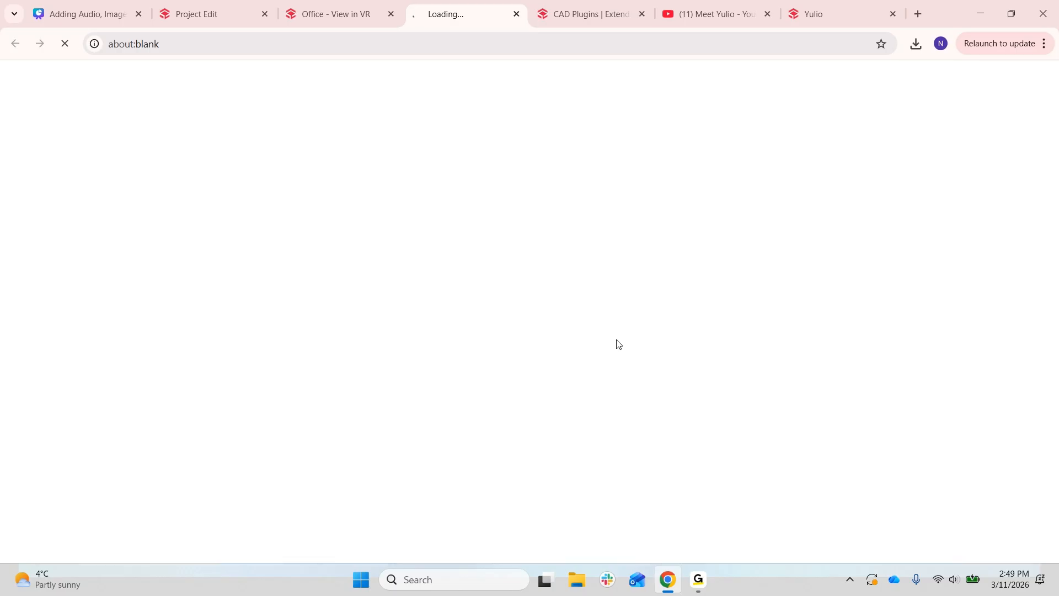
scroll(620, 344, down, 2)
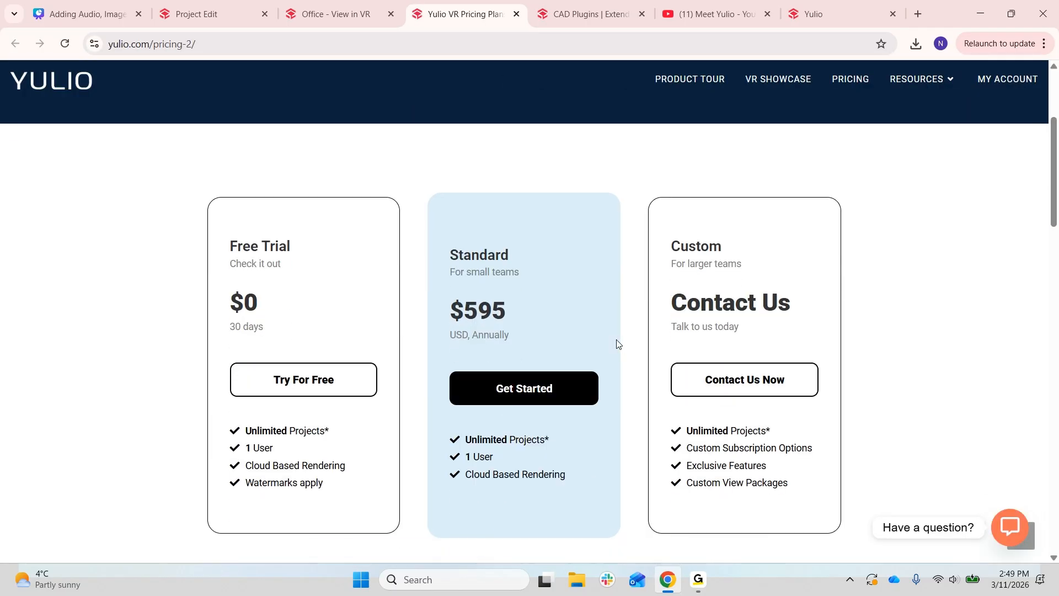
scroll(615, 343, up, 4)
click(307, 7)
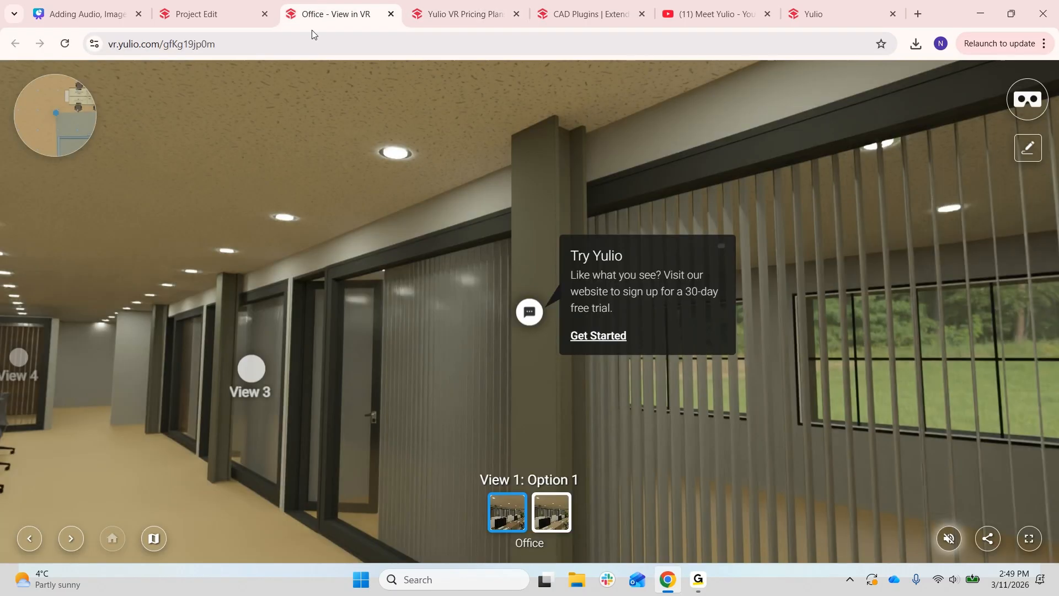
Travel from View 1 to View 2 through the View 2 navigation hotspot beside the desks
drag(359, 260, 631, 198)
drag(464, 385, 660, 328)
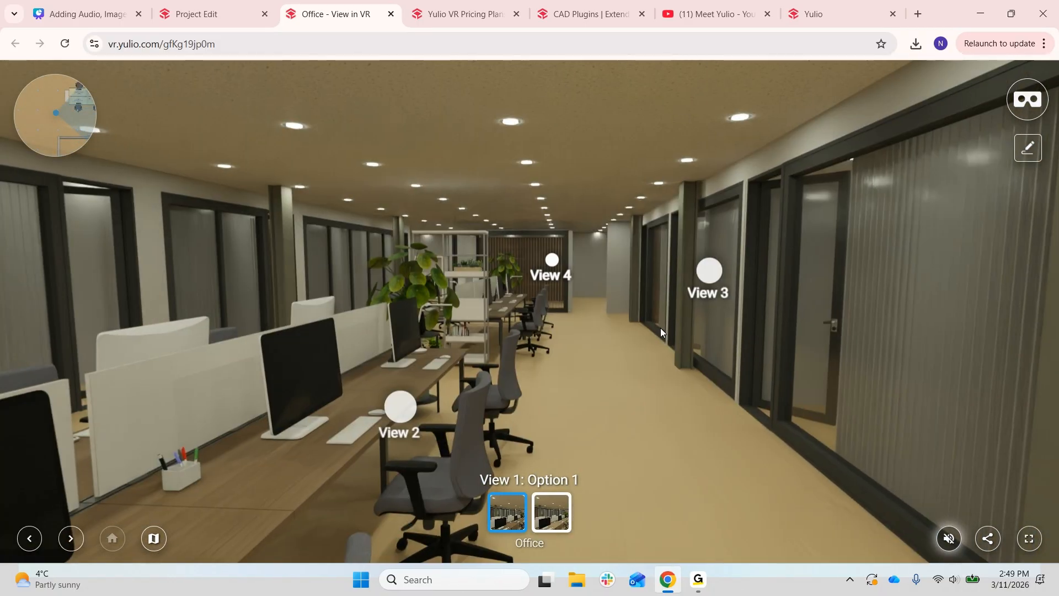
drag(399, 399, 491, 353)
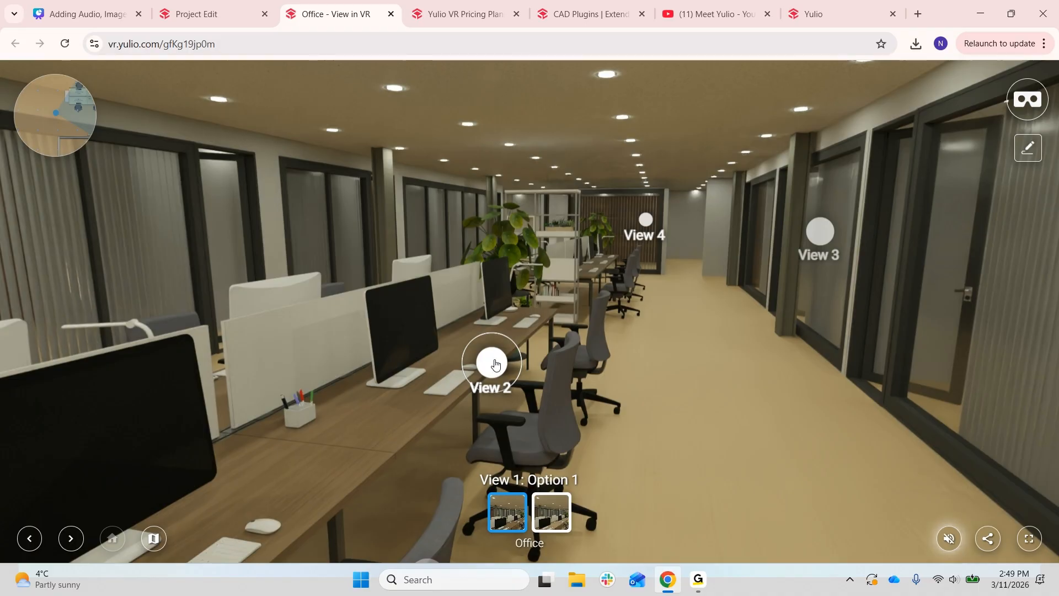
click(491, 360)
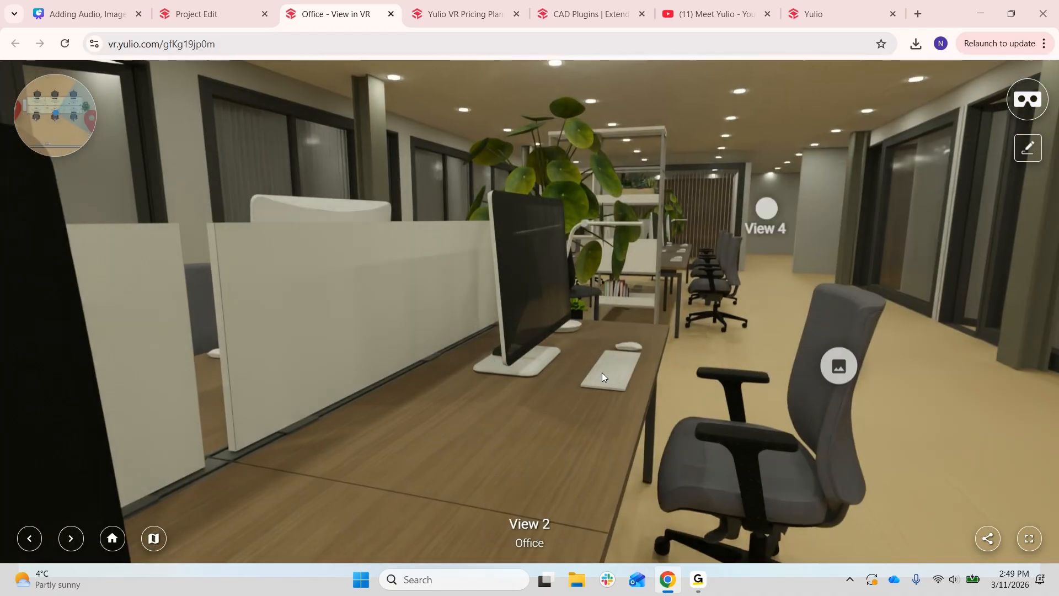
Enlarge the Lavoro by National image from the hotspot on the View 2 chair, and close it
mouse_move(601, 372)
mouse_down()
mouse_move(549, 385)
mouse_move(203, 402)
mouse_up()
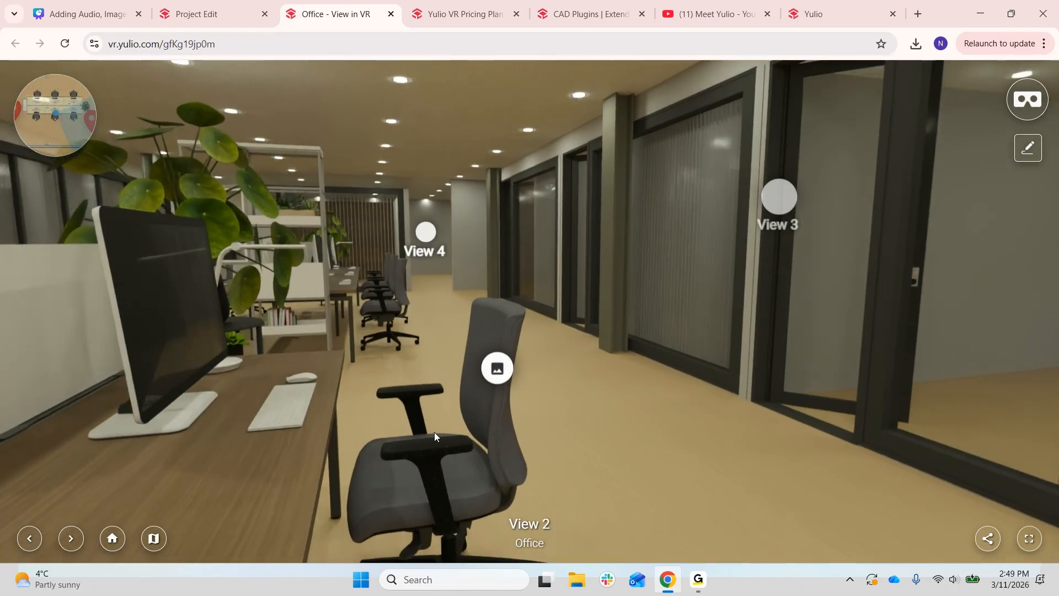
click(500, 381)
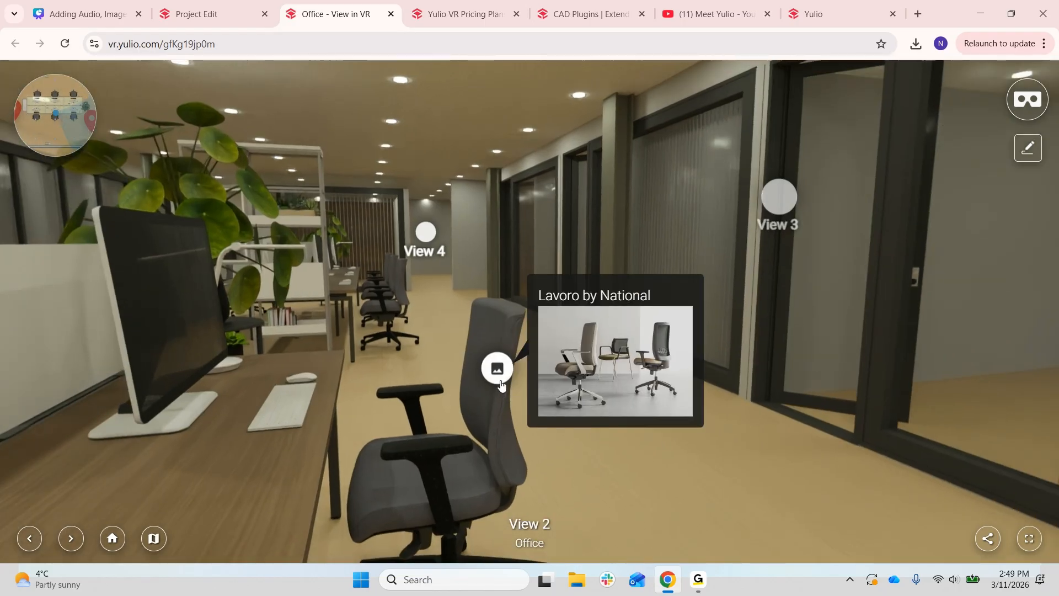
click(500, 381)
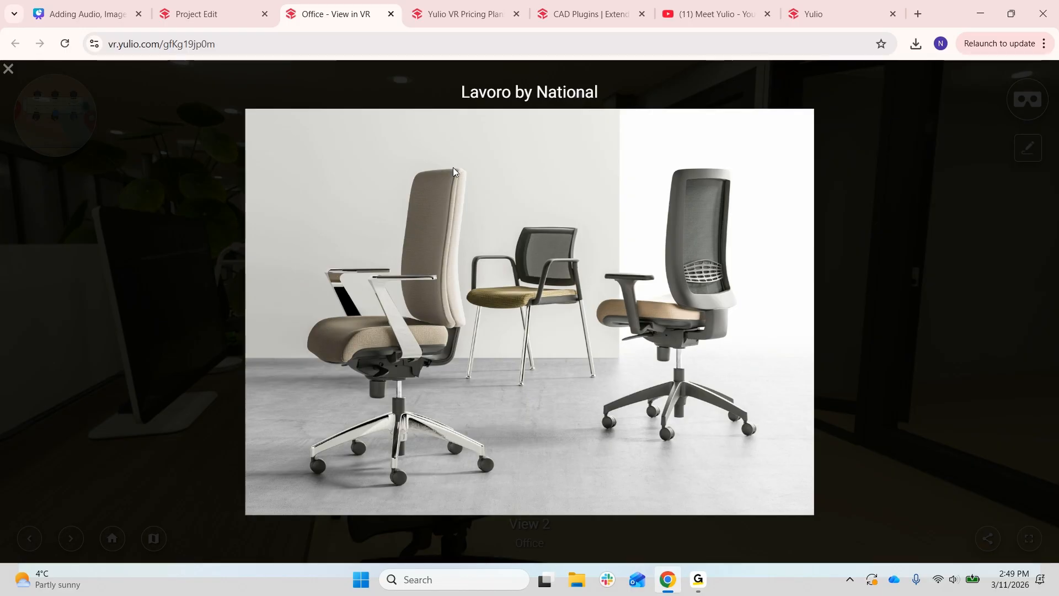
click(205, 227)
Play the Meet Yulio video from the hotspot on the View 2 monitor, and close the video
drag(205, 226, 762, 226)
drag(355, 309, 927, 117)
scroll(696, 156, down, 3)
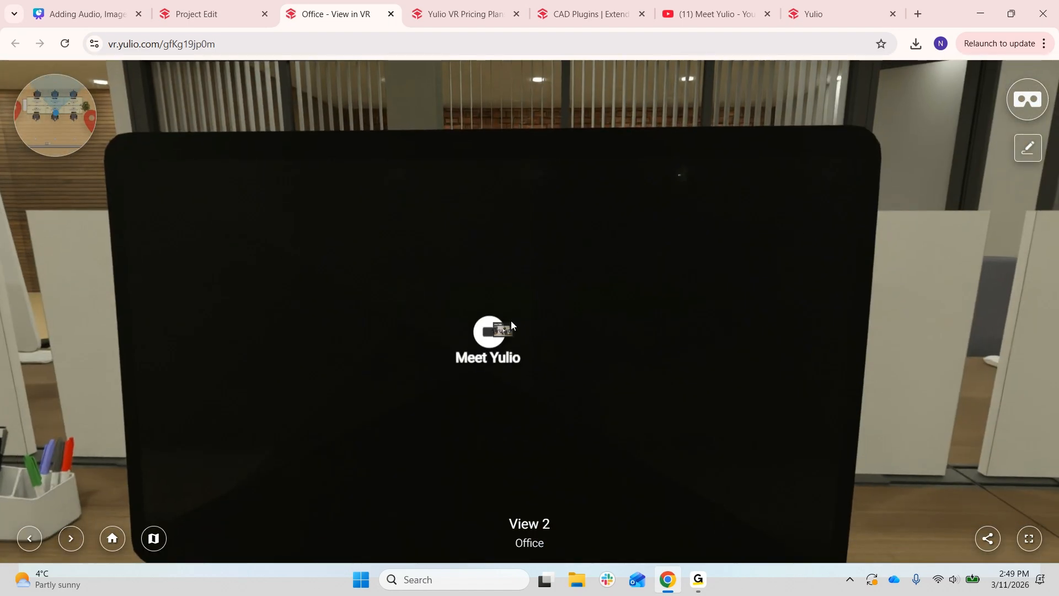
click(497, 329)
click(495, 335)
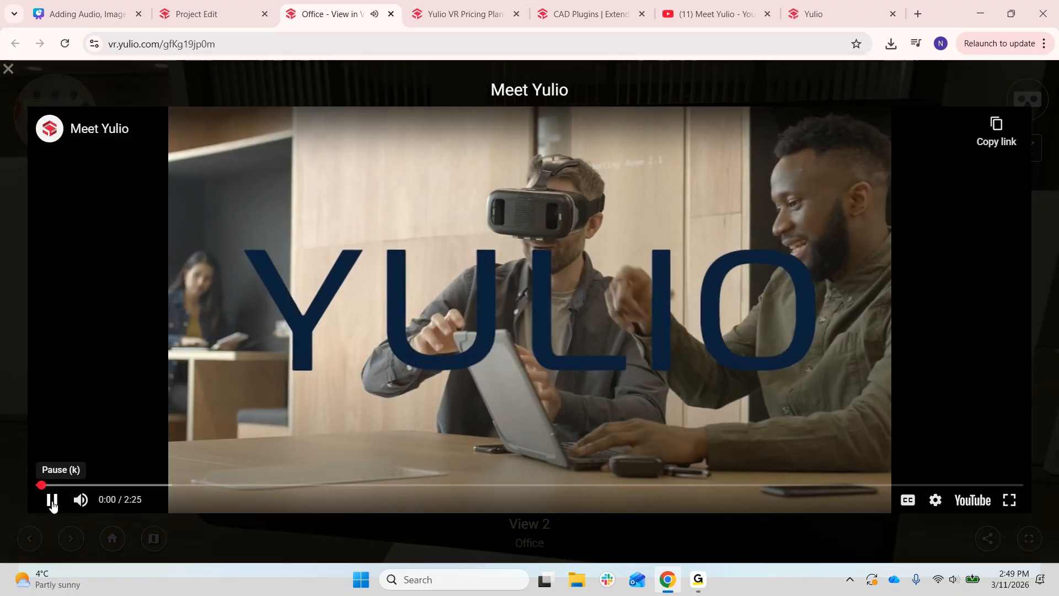
click(919, 85)
Preview the Lavoro Task Chair AR hotspot on the other office chair in View 2
drag(392, 254, 977, 300)
drag(469, 306, 736, 304)
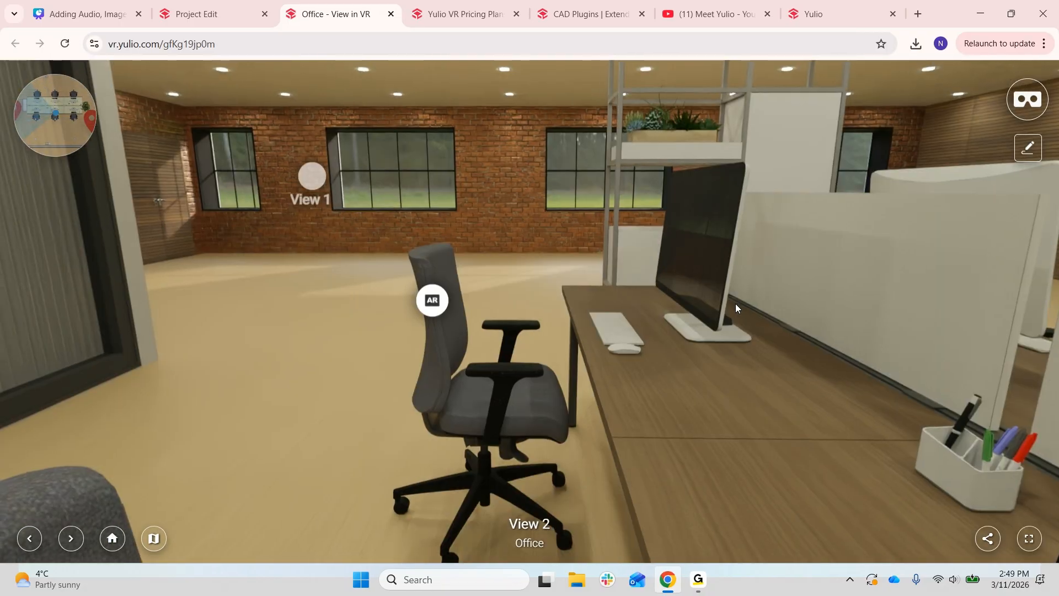
mouse_move(440, 312)
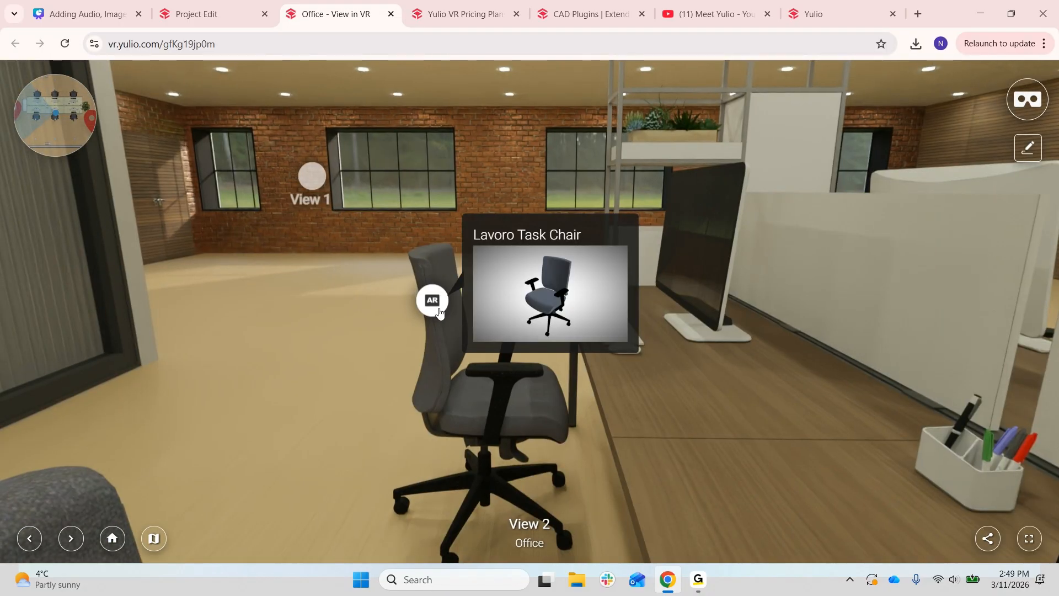
Travel from View 2 to View 3 through the View 3 navigation hotspot
drag(246, 280, 612, 287)
drag(201, 326, 1041, 246)
drag(319, 298, 293, 415)
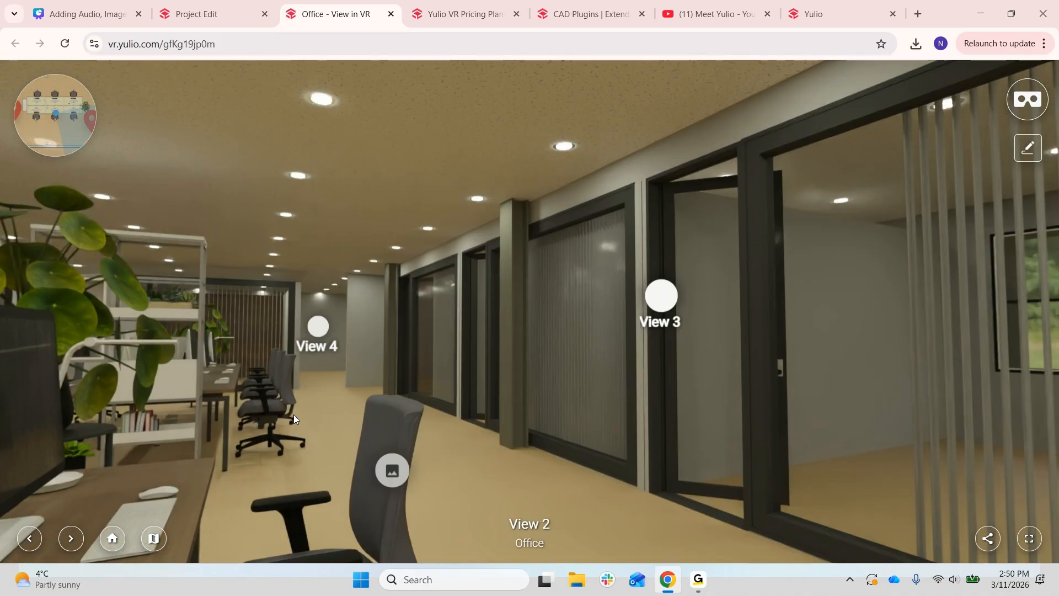
click(662, 295)
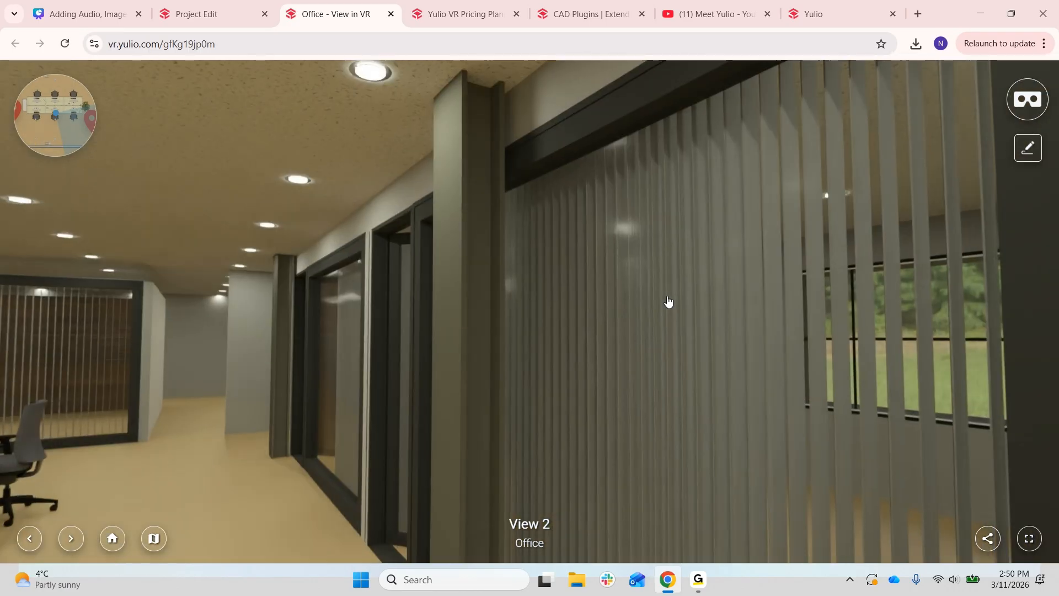
Open the Lochlyn by National image from the hotspot on the shelving unit in View 3
drag(244, 397, 846, 343)
drag(487, 357, 697, 240)
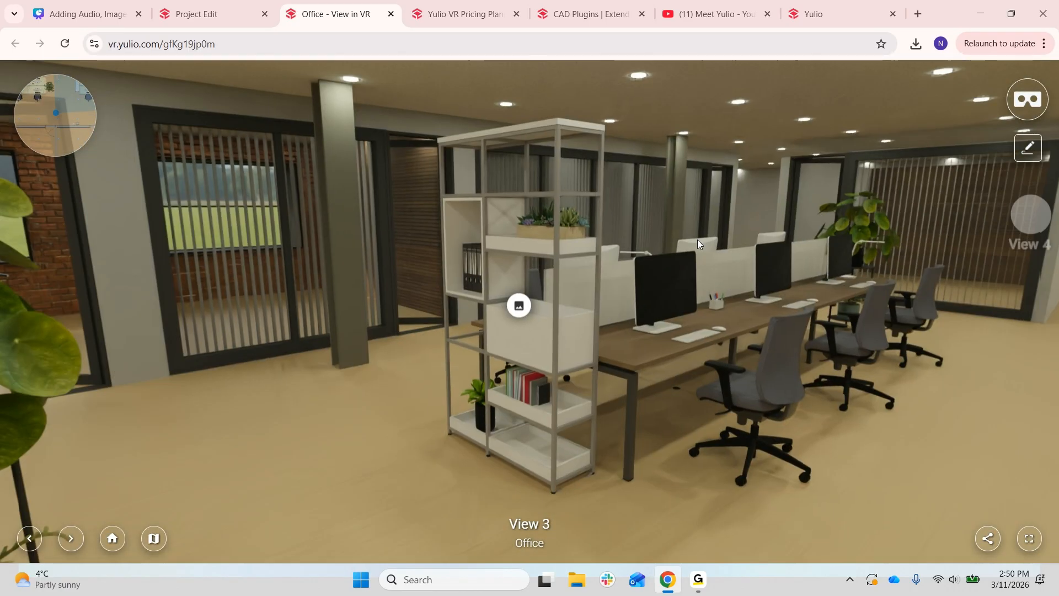
click(520, 307)
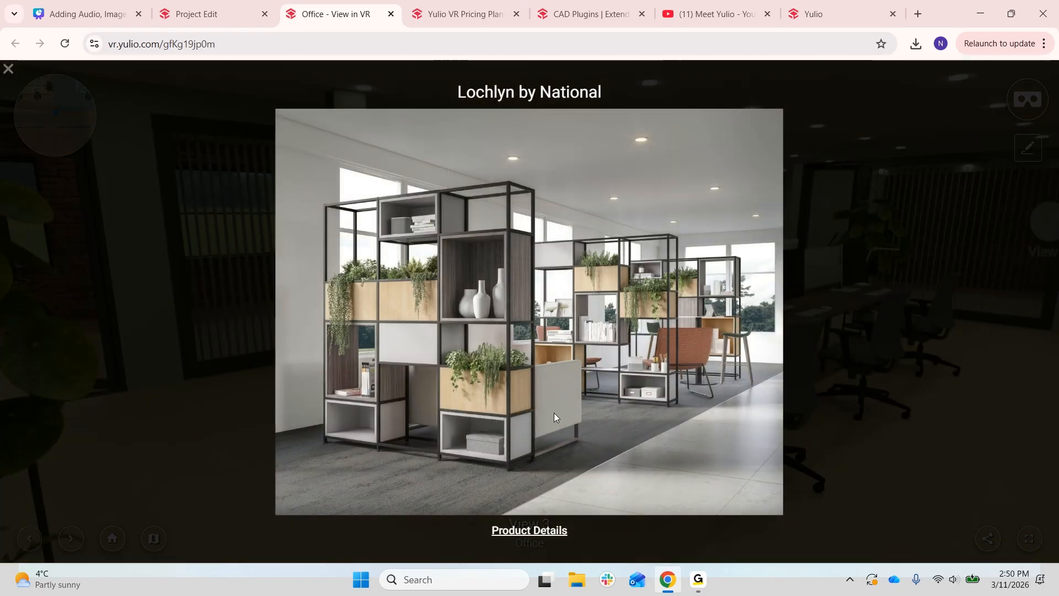
Open the product details of the Lochlyn by National image and look through the product's web page
click(553, 532)
scroll(273, 208, down, 5)
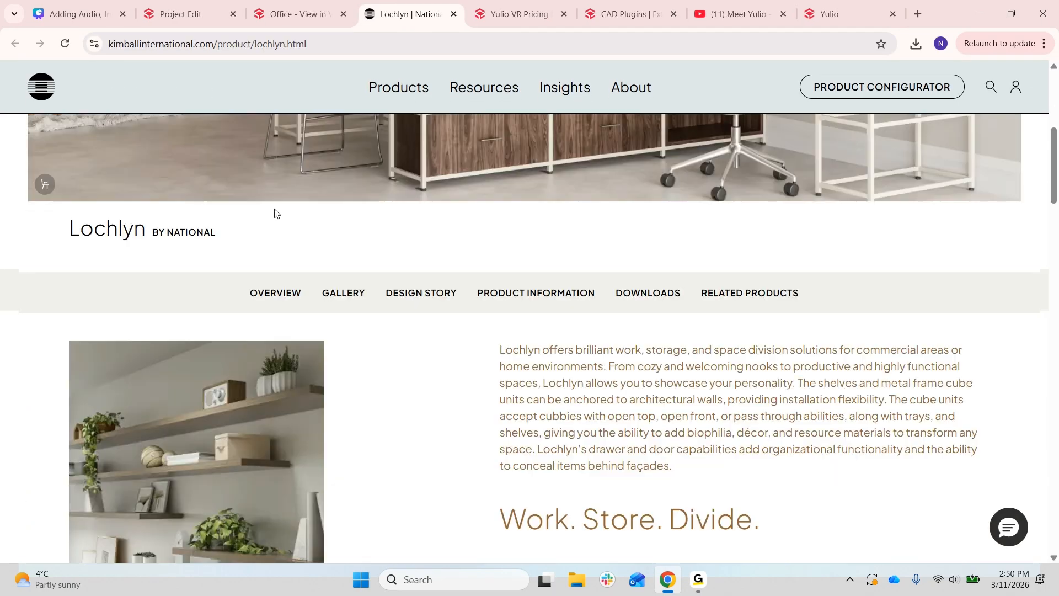
scroll(274, 209, down, 5)
scroll(274, 208, down, 5)
scroll(274, 209, up, 5)
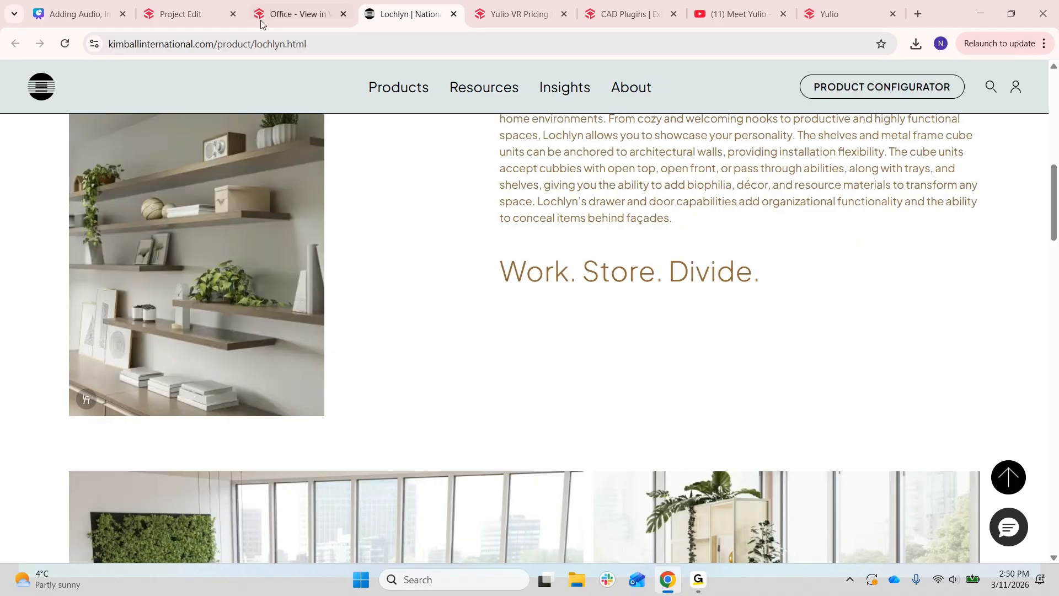
Return to the Office VR viewer, close the image, and travel from View 3 to View 1 through its floorplan marker
click(262, 21)
click(200, 376)
drag(208, 373, 297, 217)
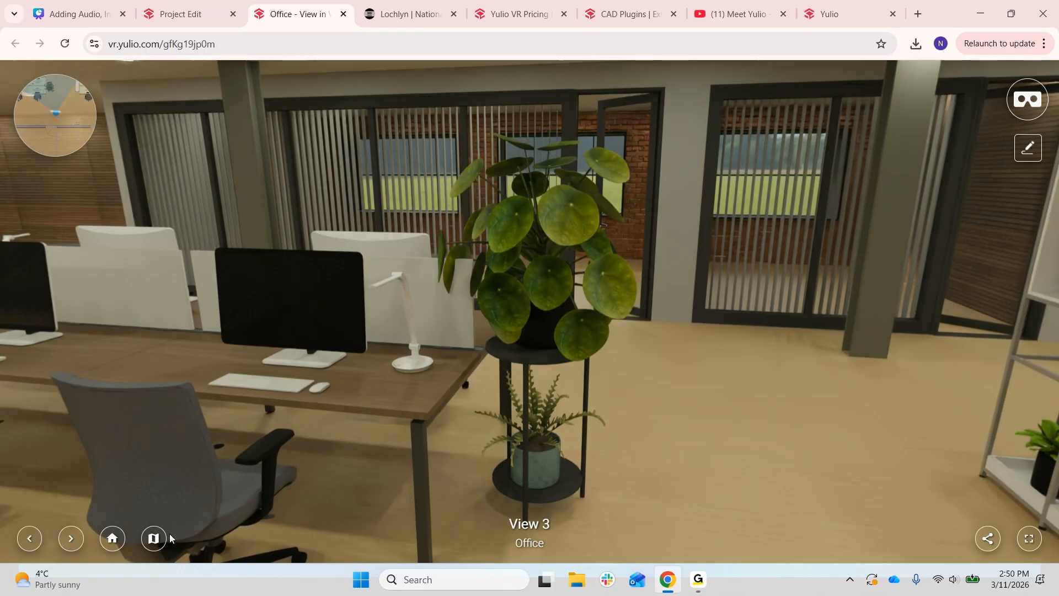
click(155, 537)
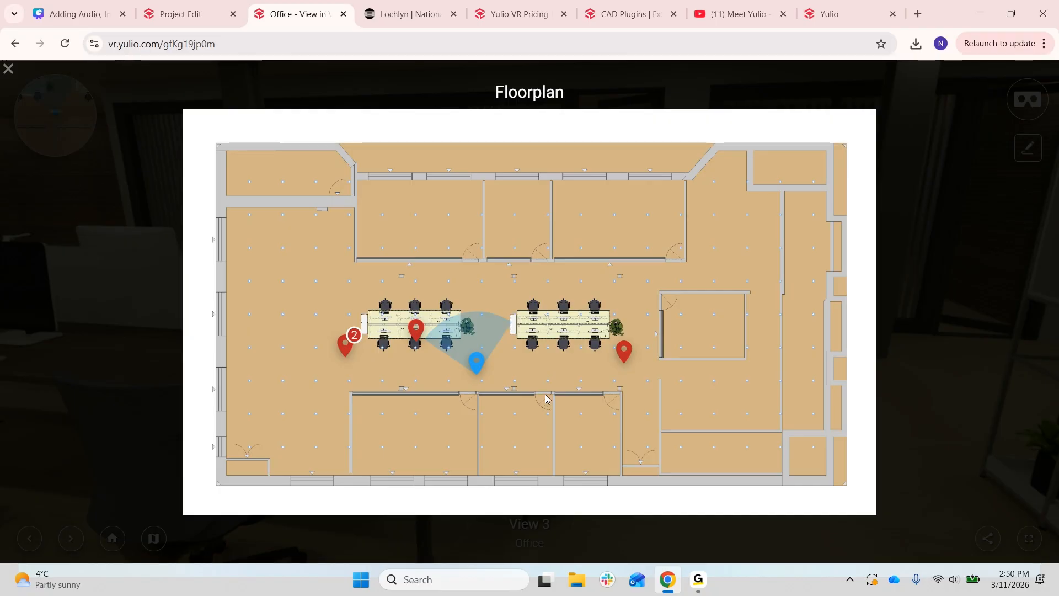
click(346, 347)
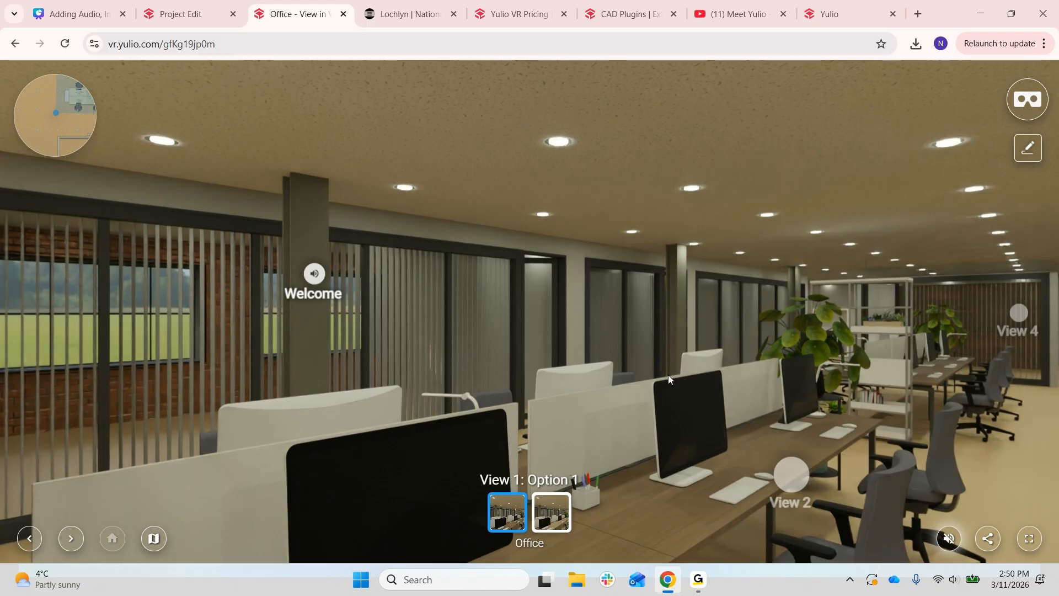
Look around View 1: Option 1 in all directions, examining the brick window wall, the desks and the hotspots
drag(667, 375, 671, 303)
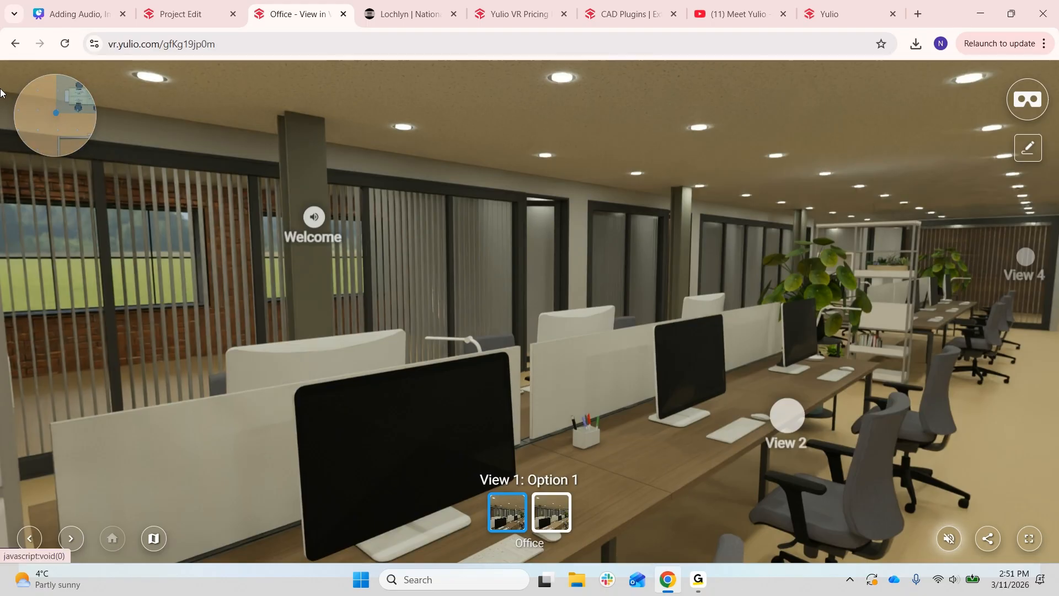
drag(649, 242, 604, 250)
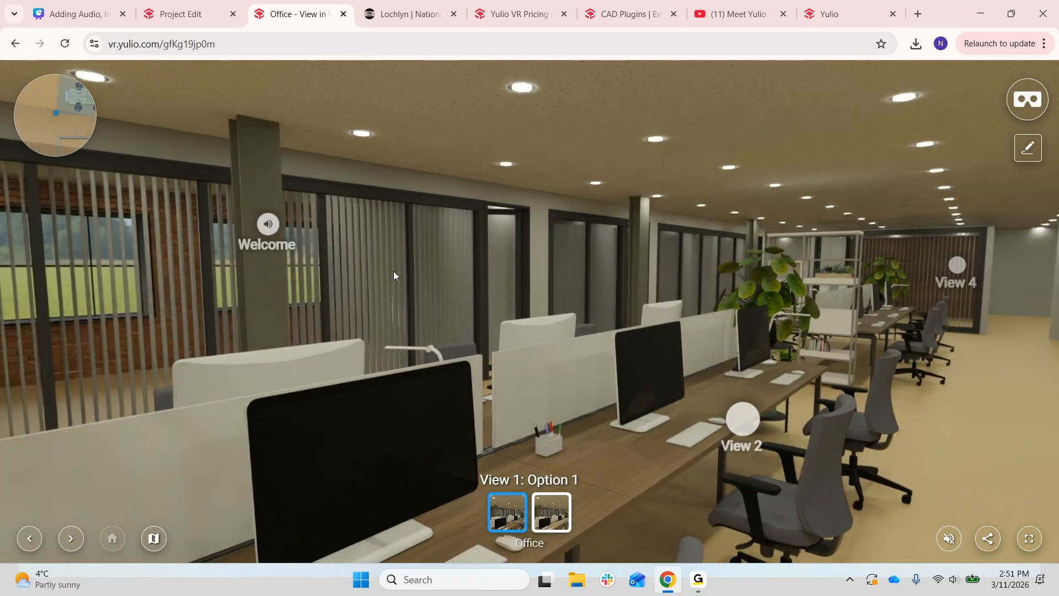
drag(319, 300, 709, 309)
drag(366, 294, 734, 289)
drag(470, 296, 727, 282)
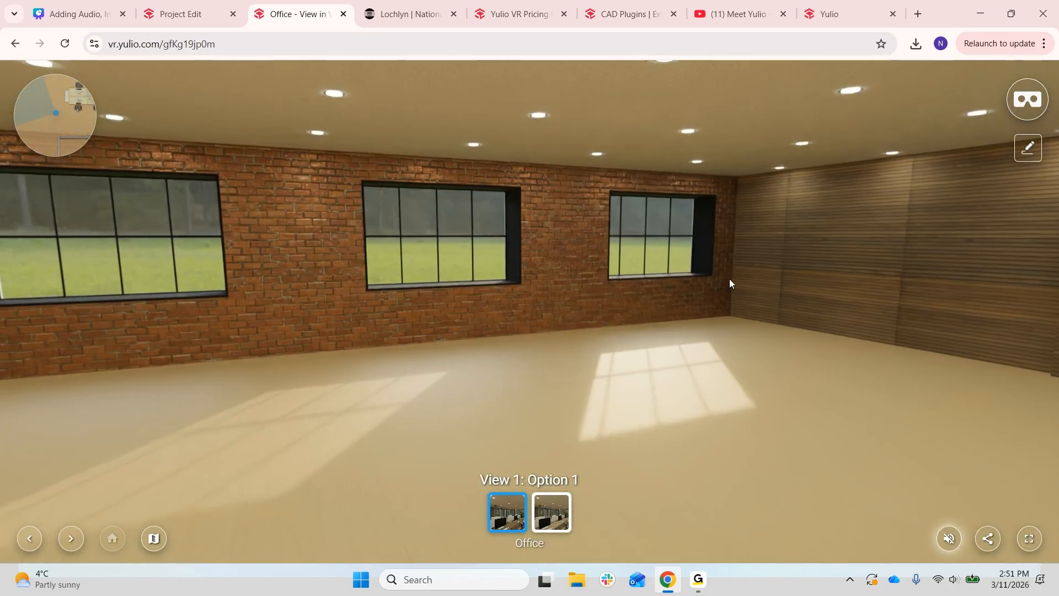
drag(493, 282, 713, 257)
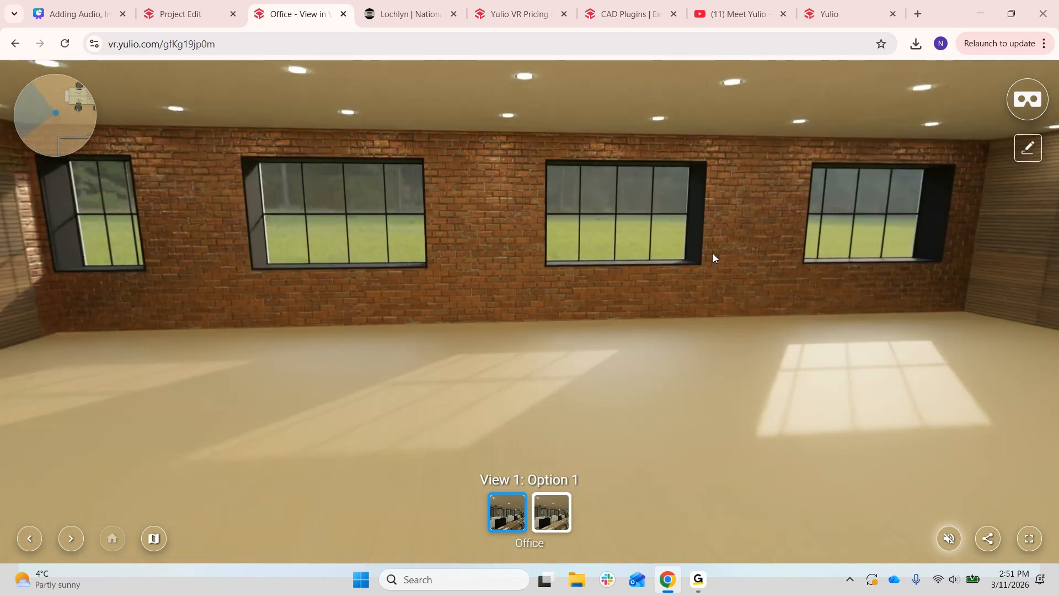
drag(713, 257, 275, 350)
drag(1021, 309, 455, 311)
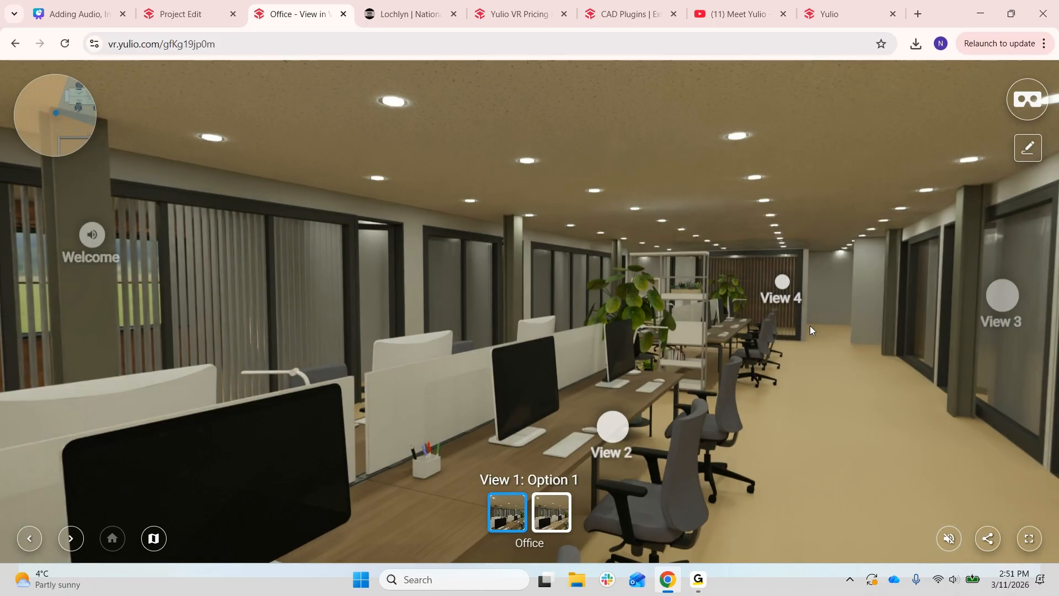
drag(456, 307, 494, 306)
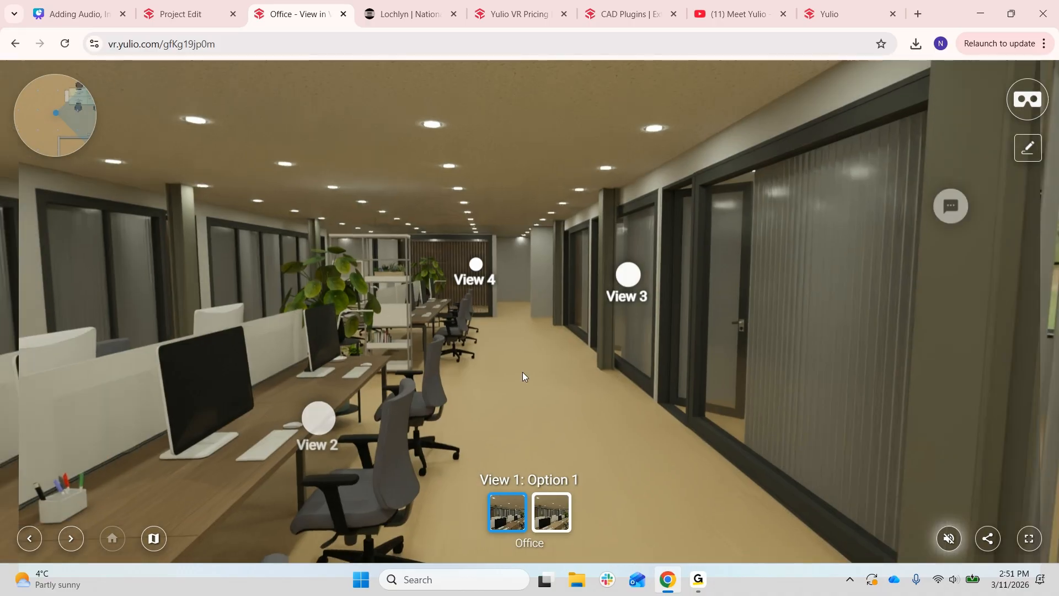
drag(522, 372, 750, 380)
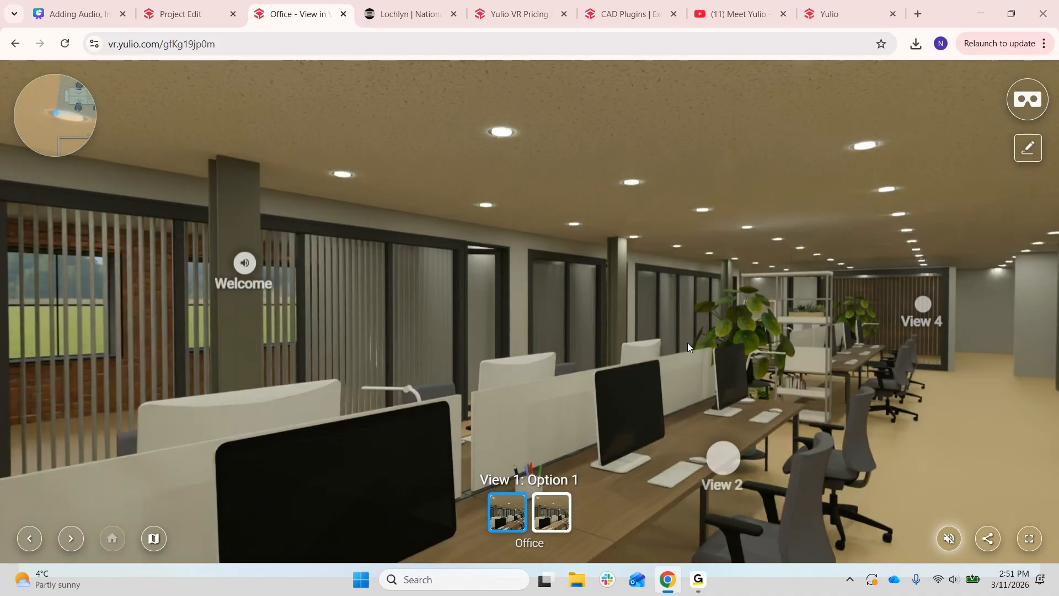
drag(677, 332, 664, 298)
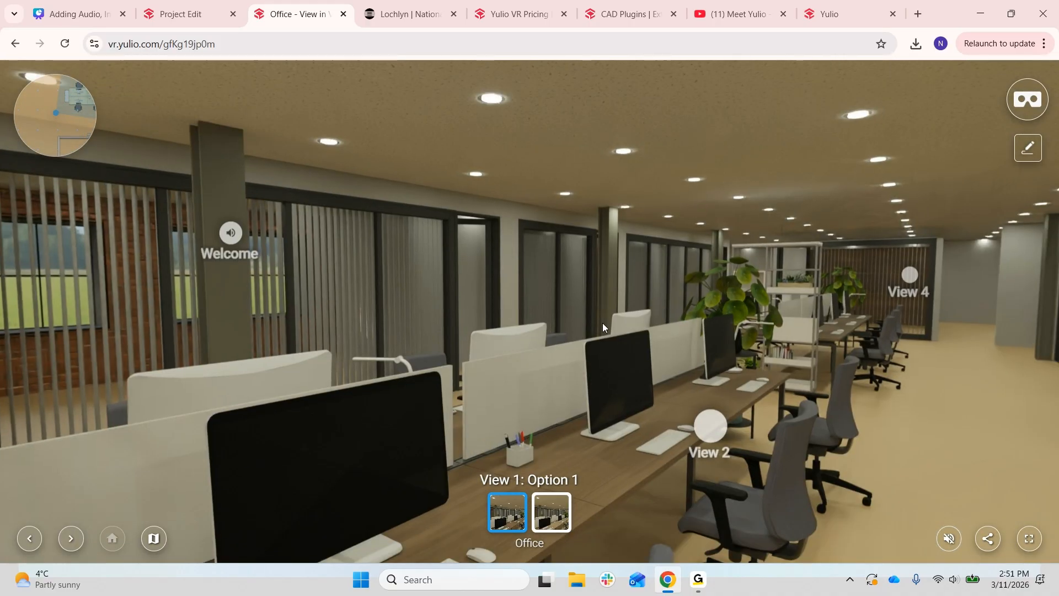
Open the AR hotspot on the nearest office chair in View 1 and dismiss its QR code to see the 3D model
drag(497, 452, 297, 161)
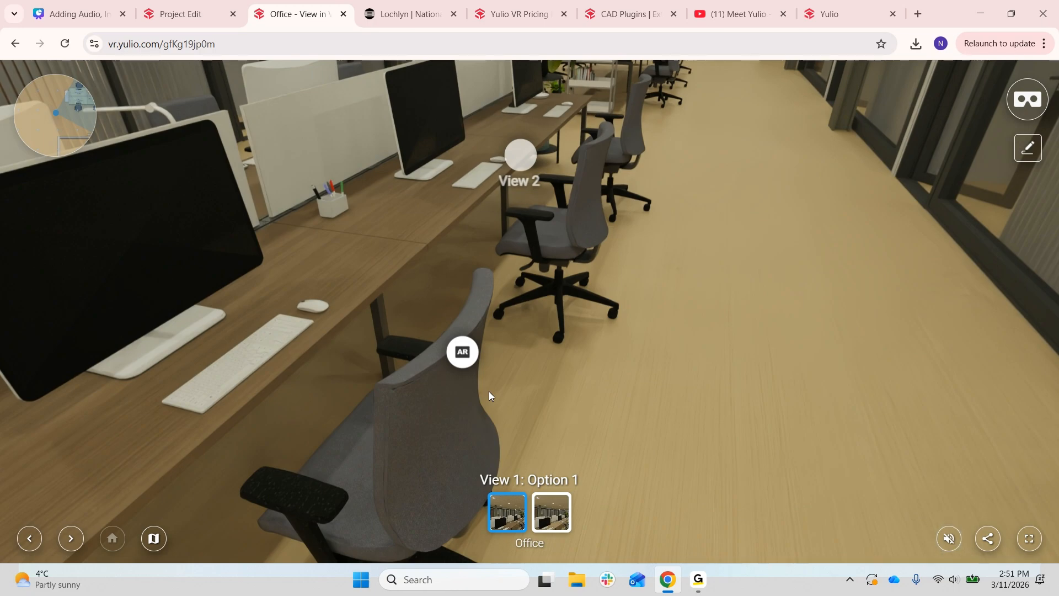
click(455, 365)
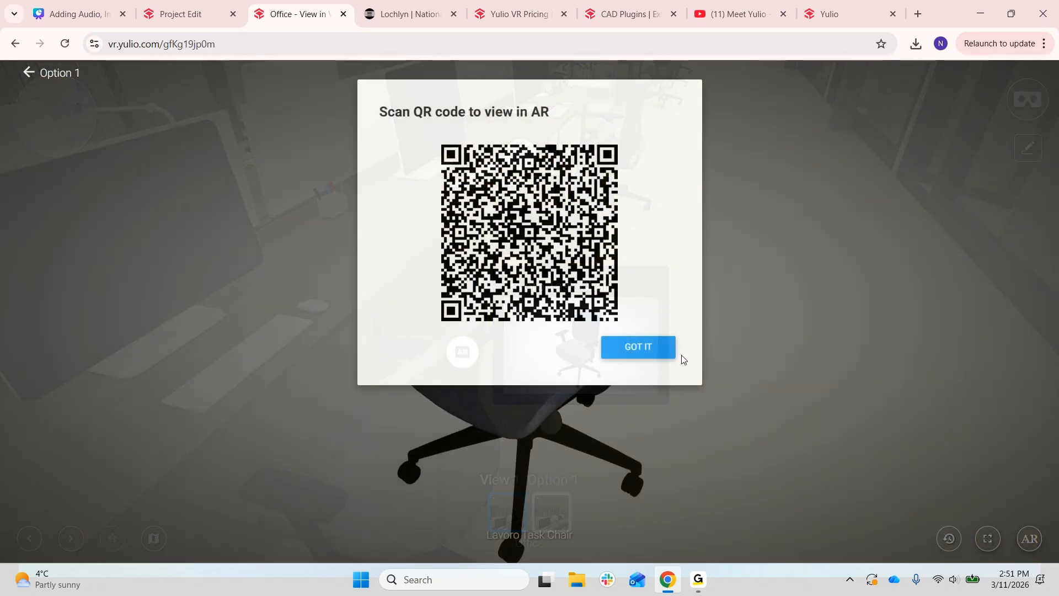
click(643, 348)
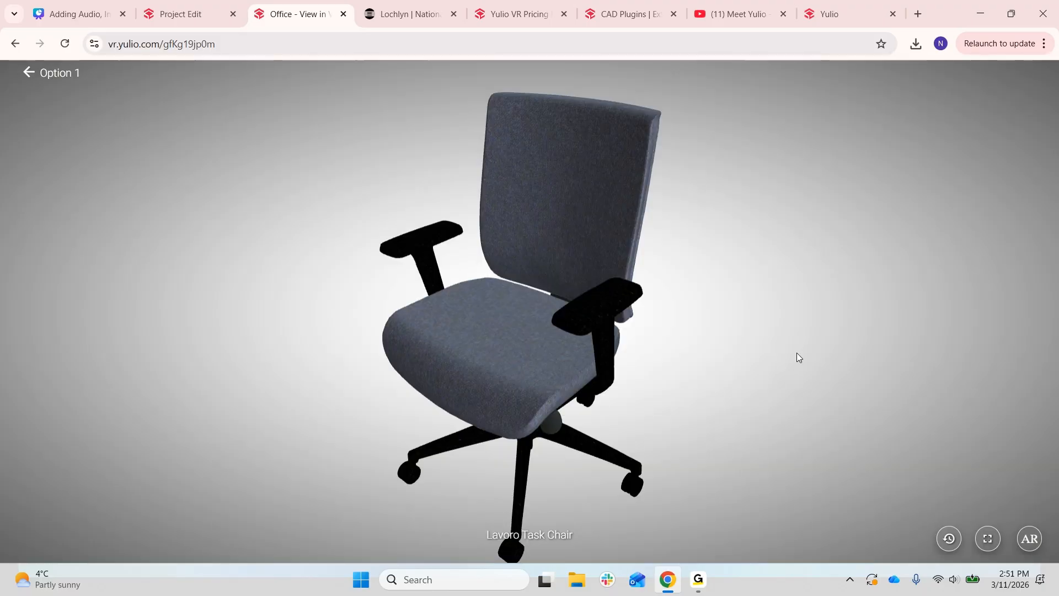
Inspect the Lavoro Task Chair model from front and back, and bring up and close its QR code for AR viewing
drag(631, 350, 371, 330)
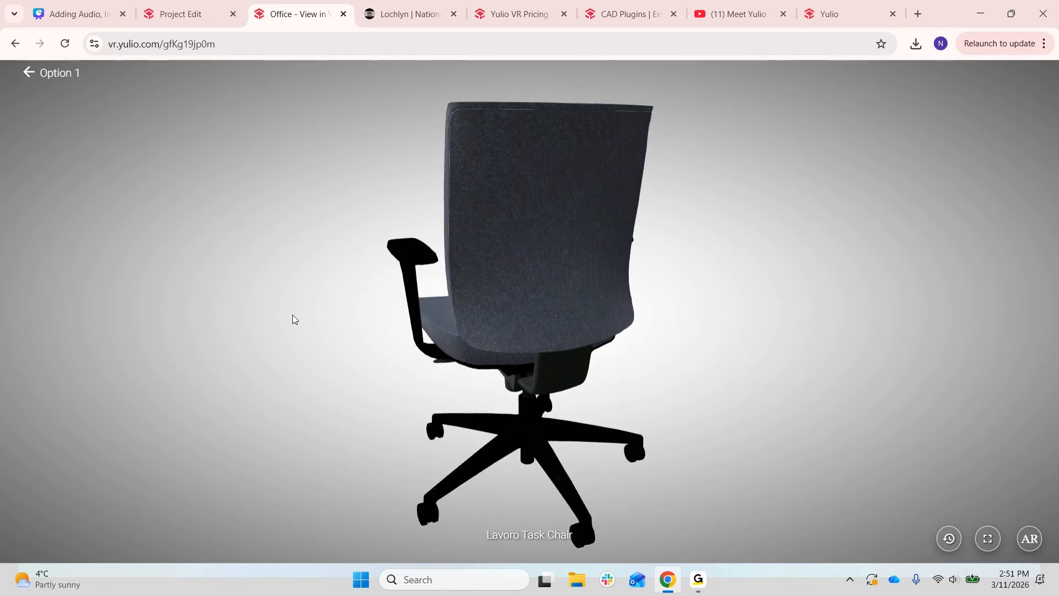
drag(293, 317, 638, 291)
drag(635, 328, 463, 403)
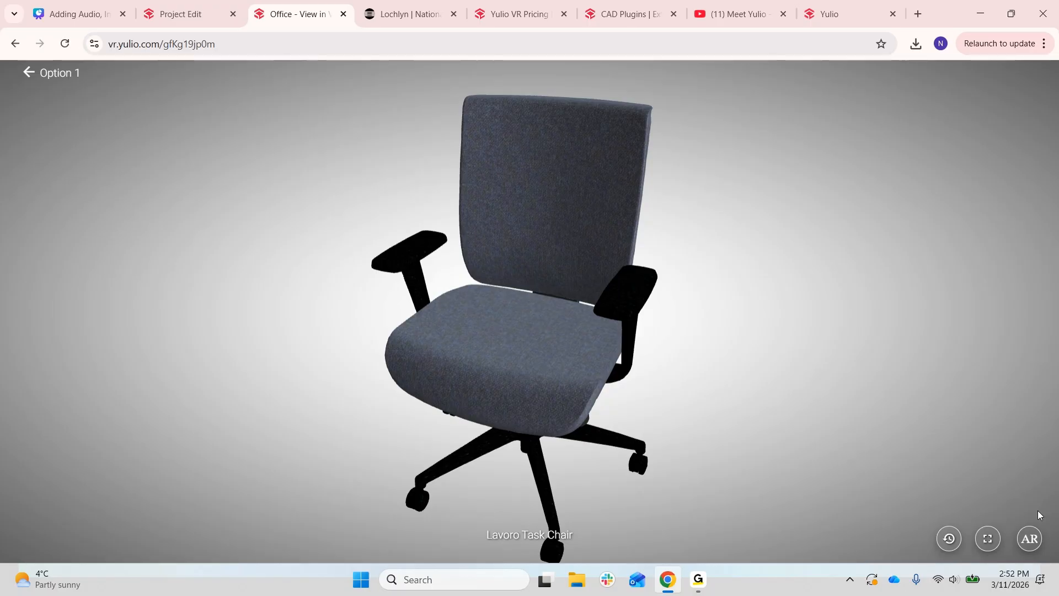
click(1031, 540)
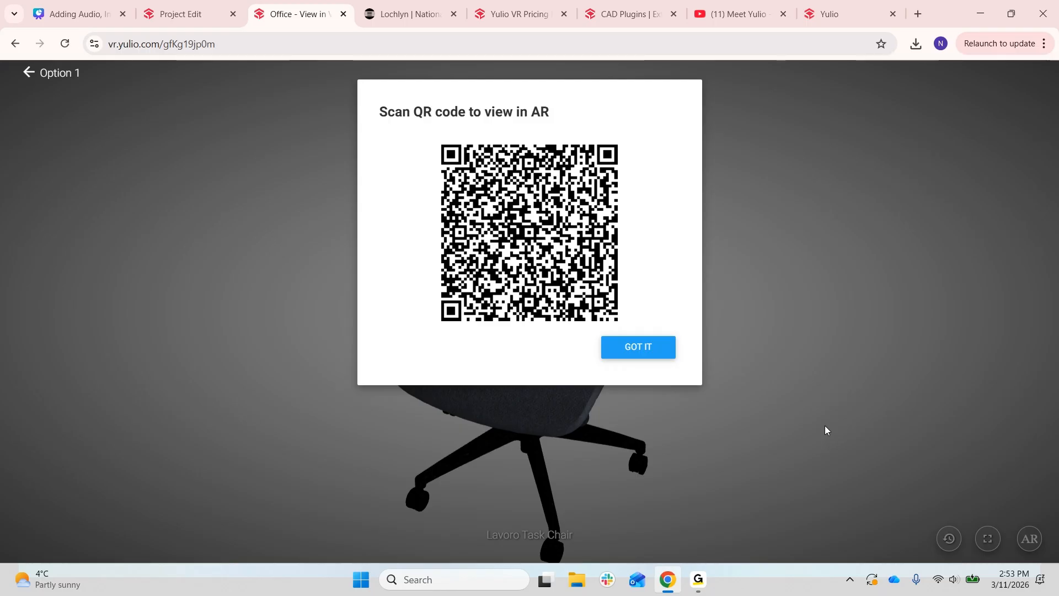
click(629, 347)
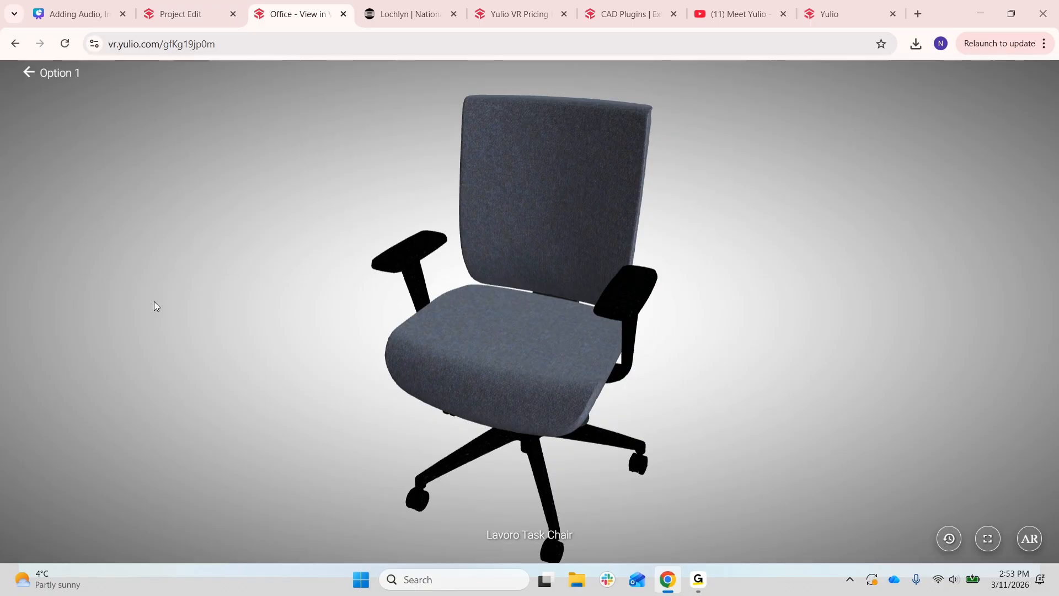
Switch to the Canva presentation and advance to the closing Thanks for Joining slide
click(77, 14)
click(944, 353)
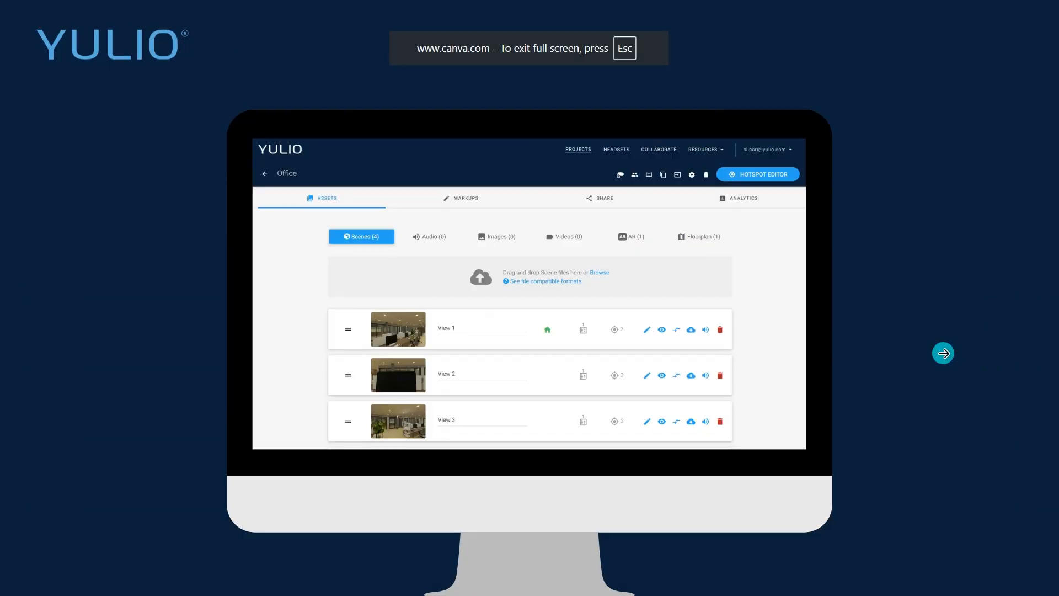
click(944, 353)
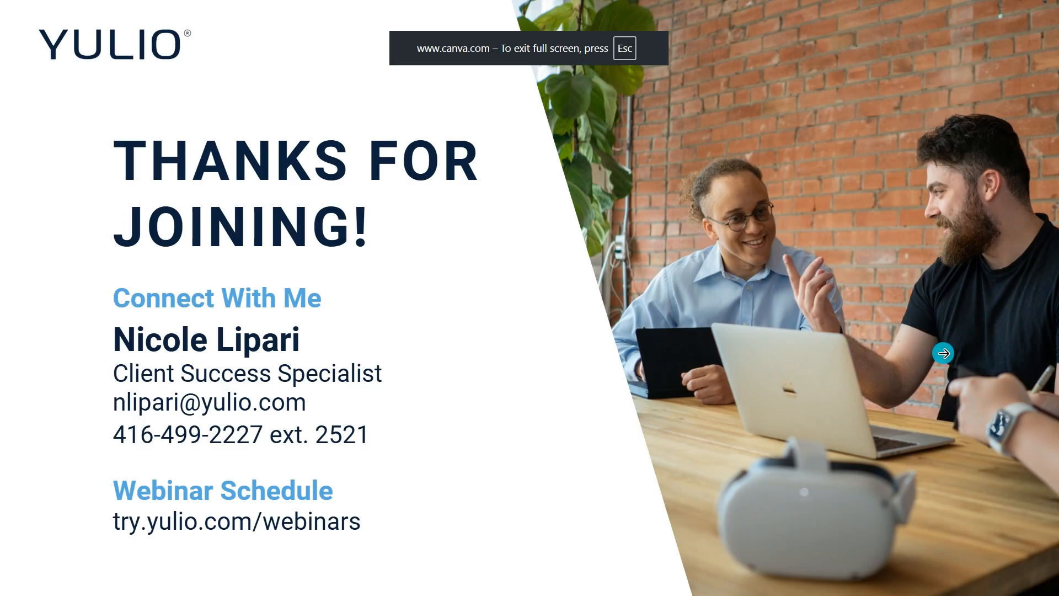